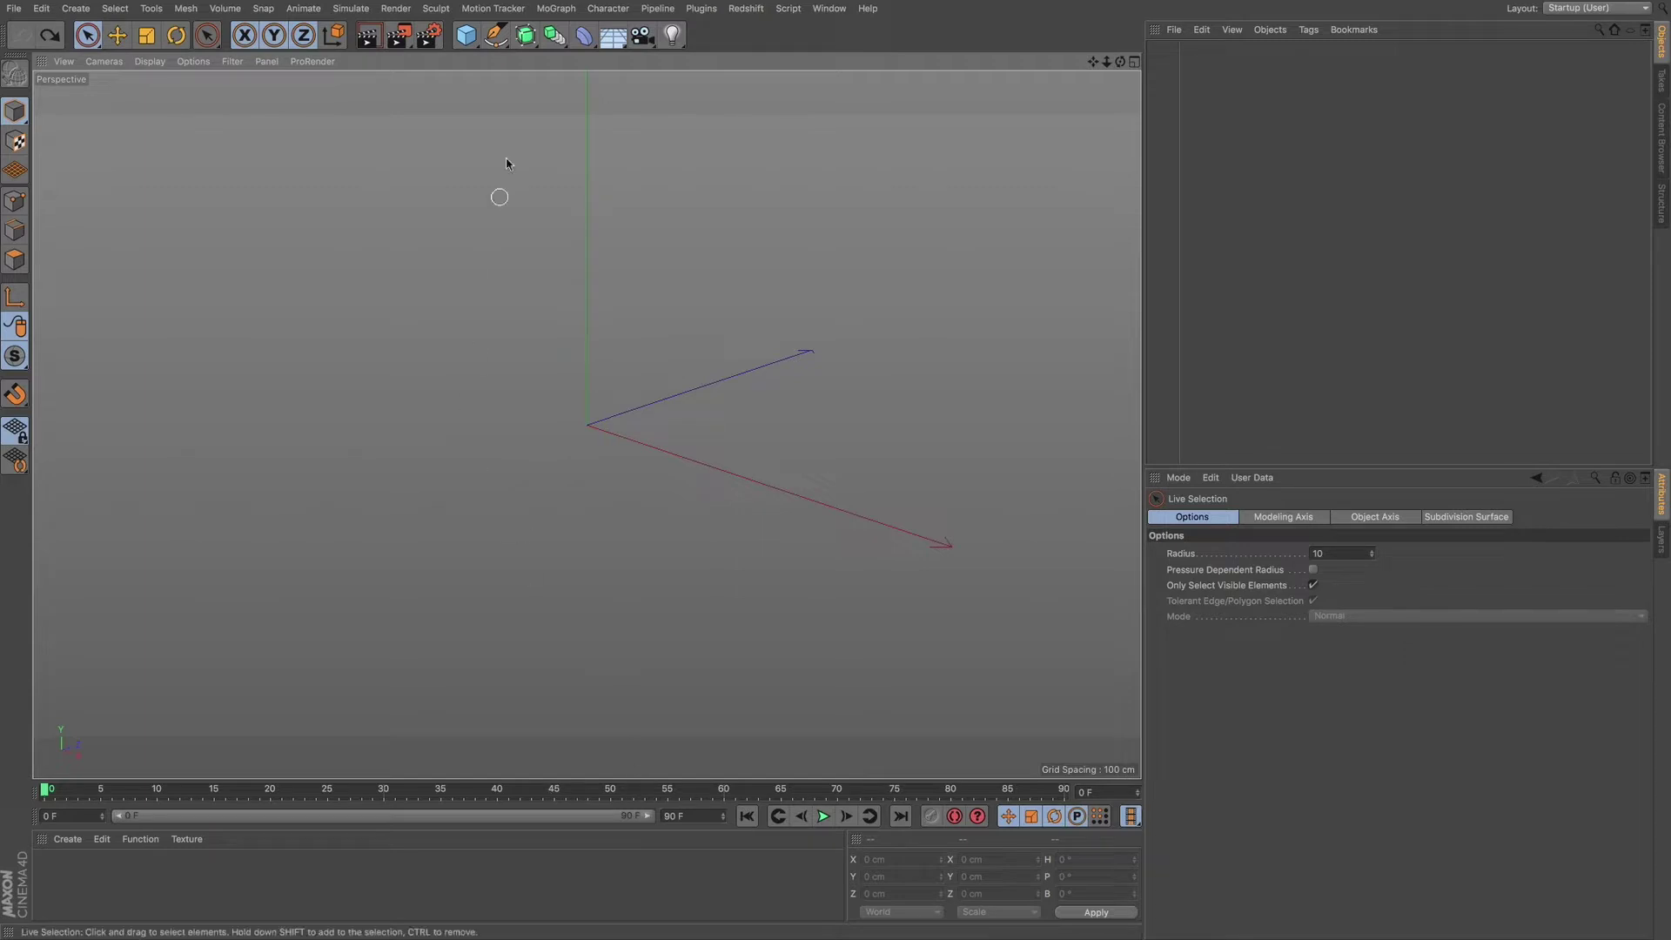
Add a cube and set a Z-position keyframe of 0 cm at frame 0.
click(467, 39)
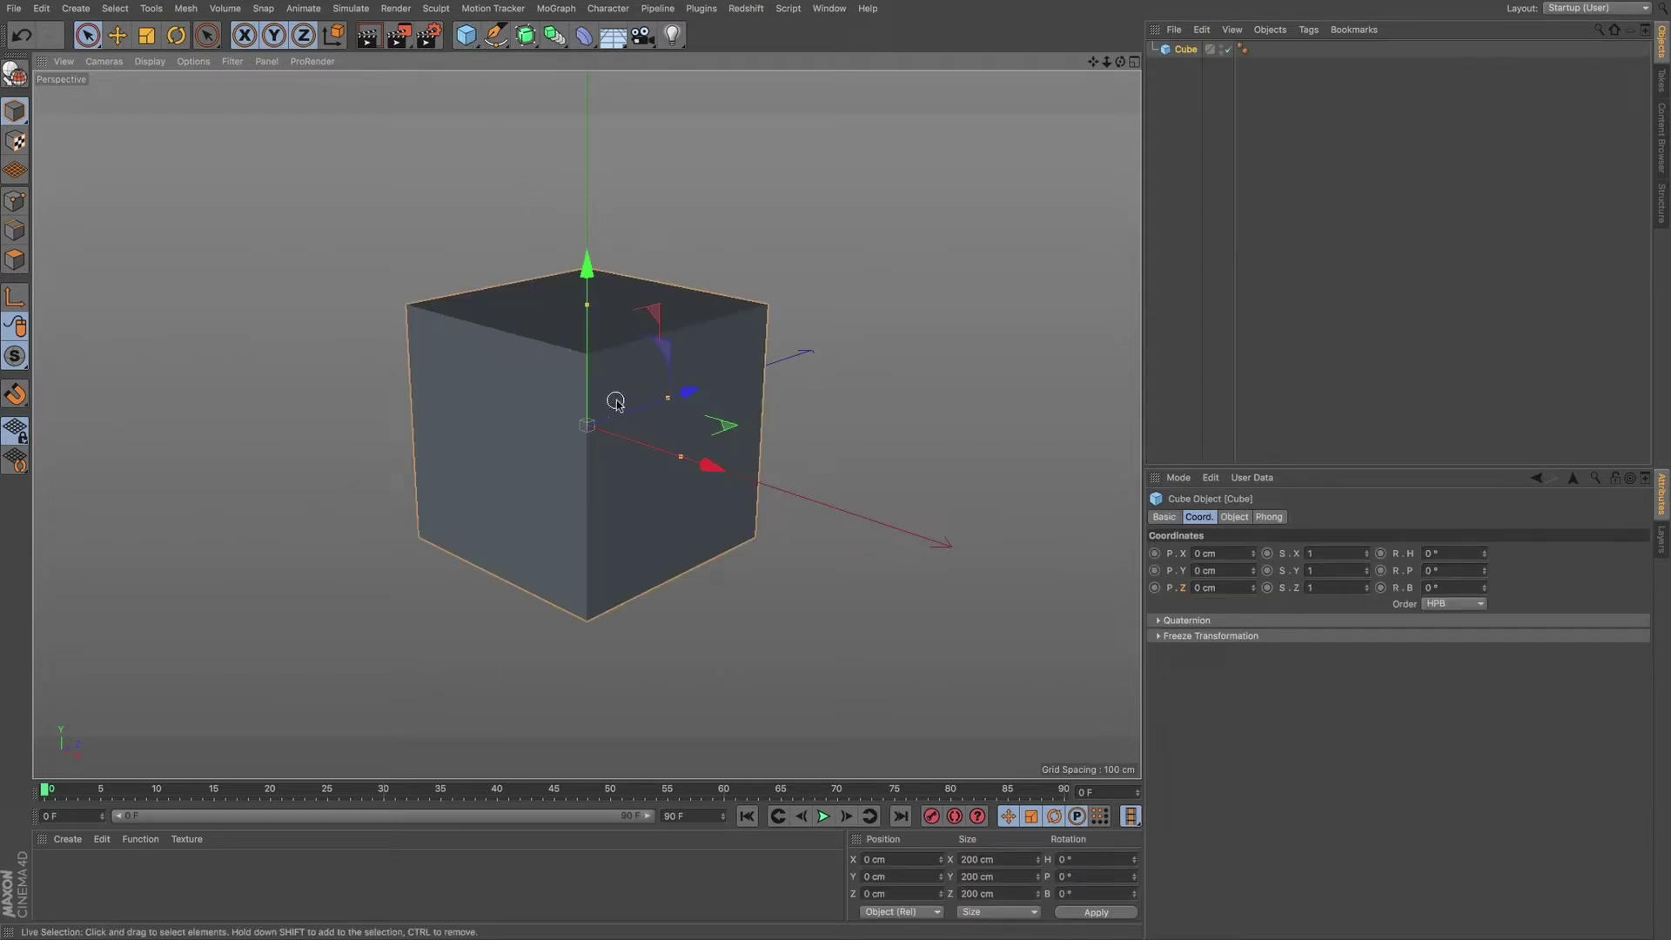
alt+right_drag(616, 401, 478, 432)
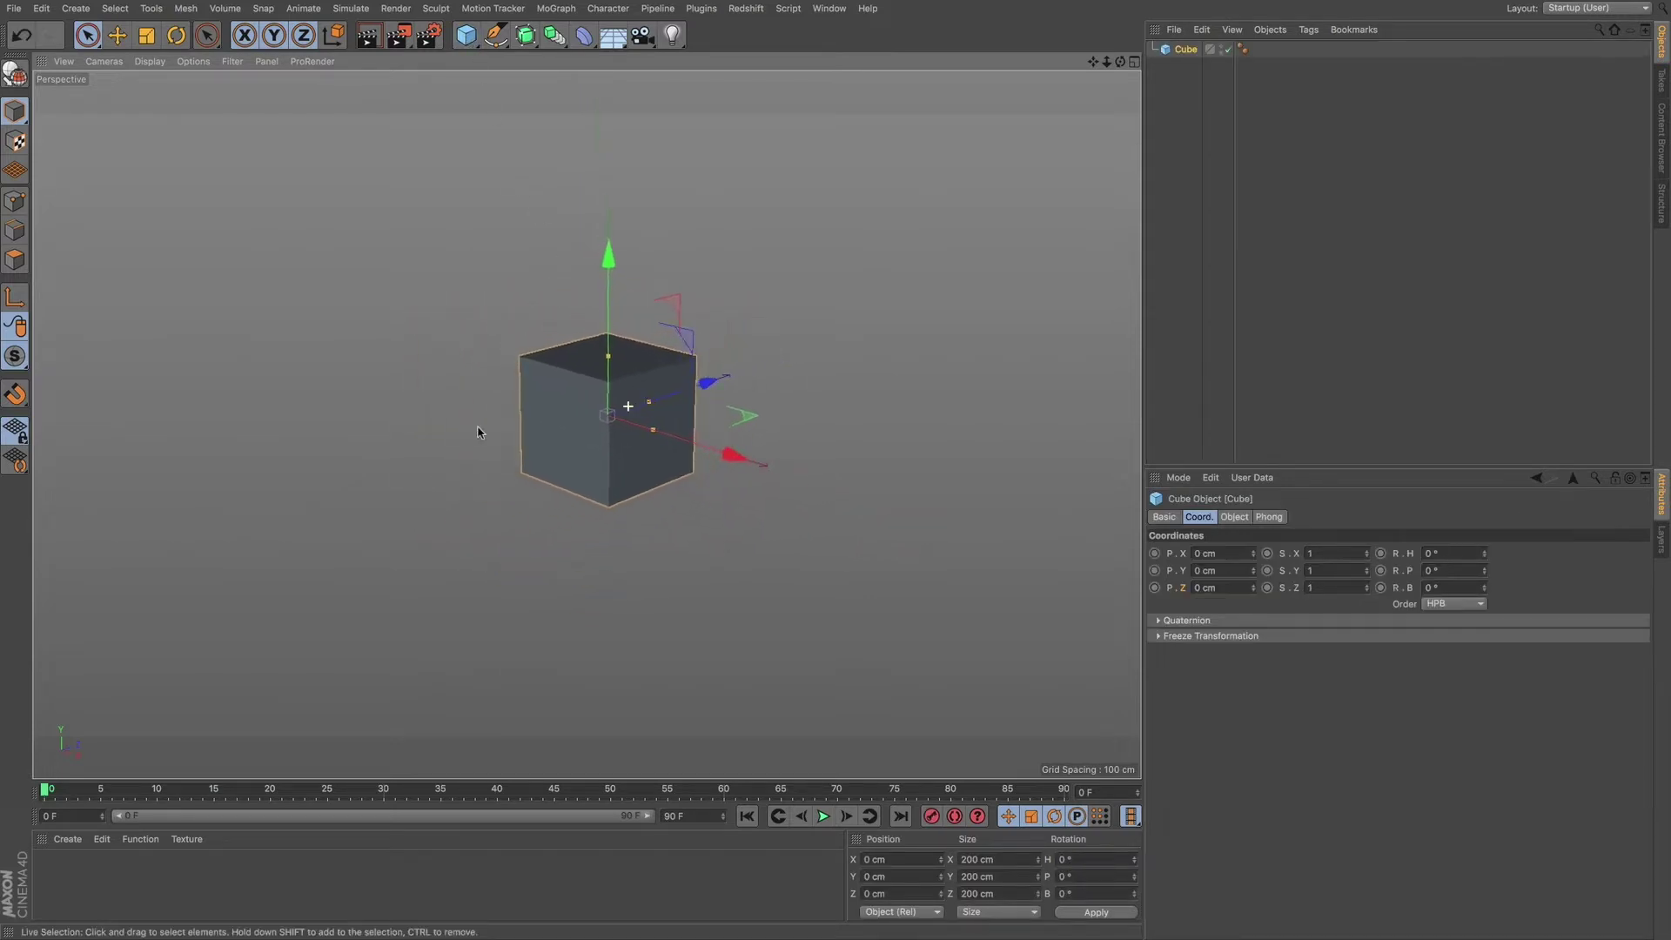
alt+middle_drag(609, 442, 557, 426)
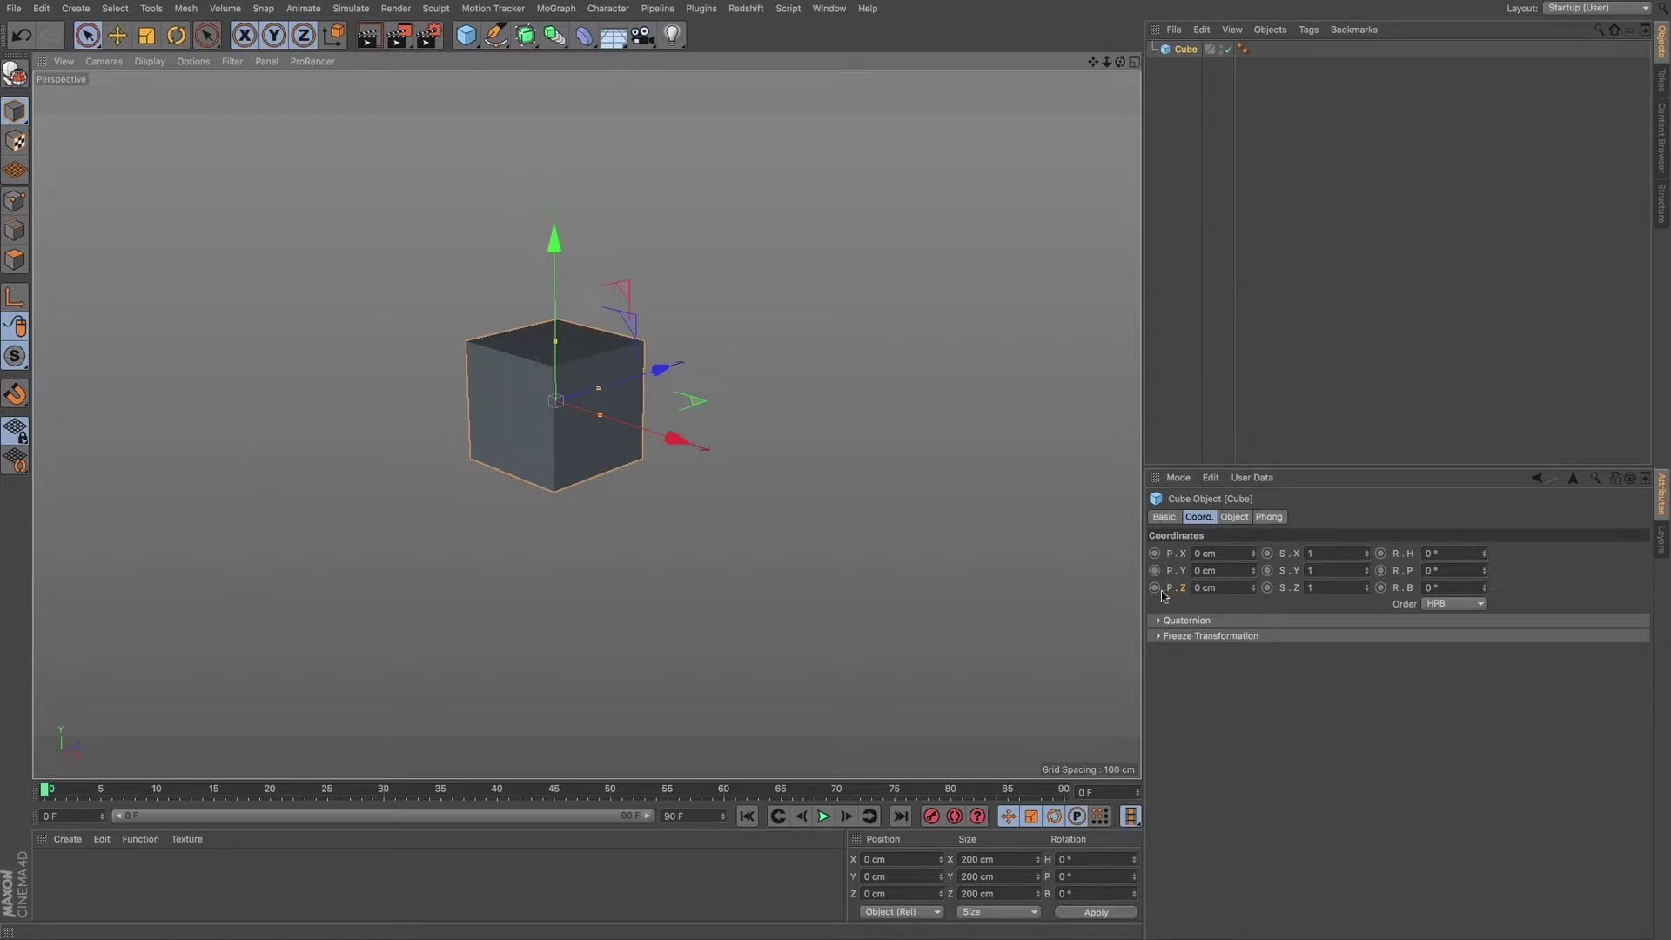
click(1155, 589)
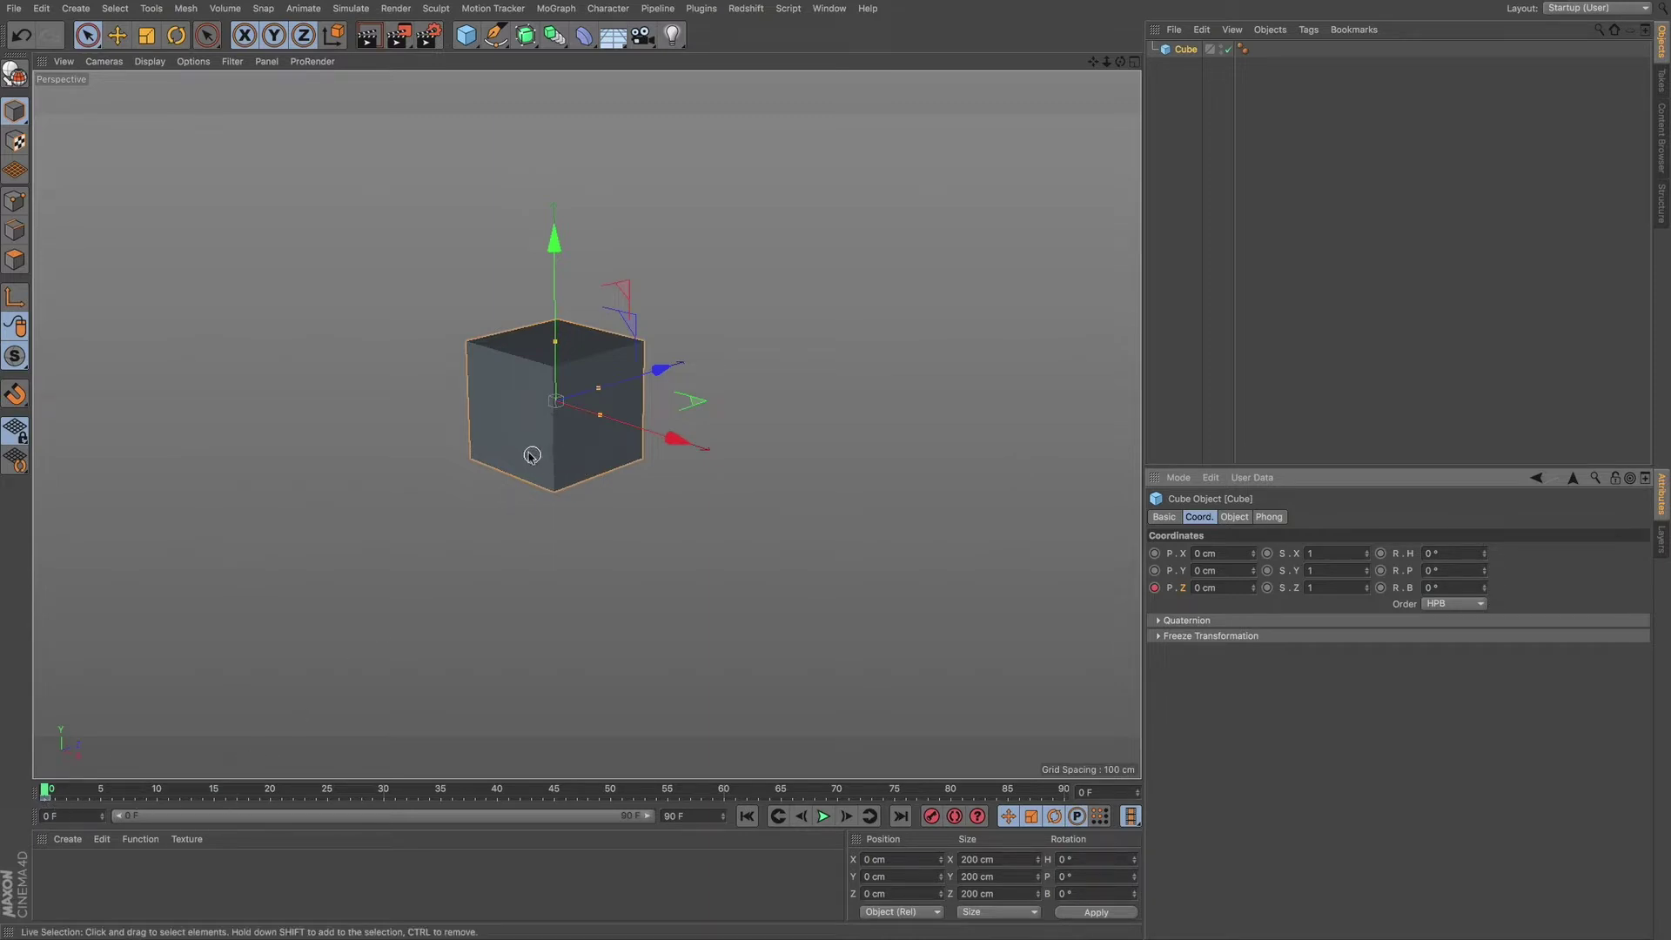
At frame 30, drag the cube along negative Z to -565.399 cm.
alt+drag(532, 455, 823, 463)
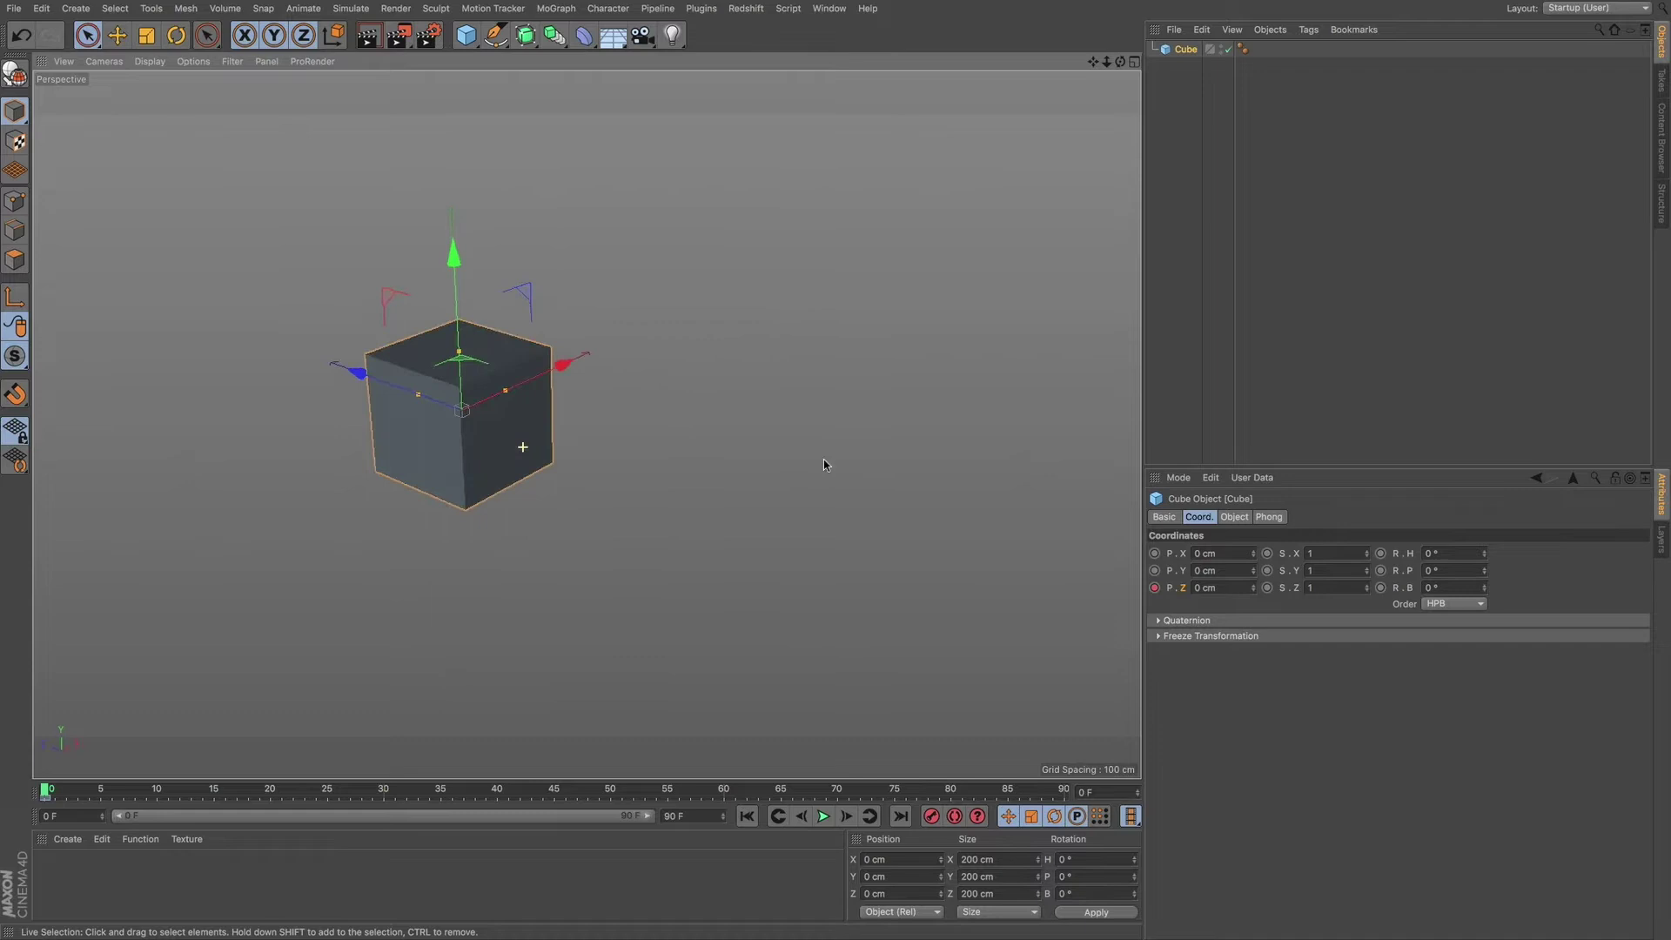
alt+middle_drag(503, 448, 462, 424)
drag(46, 792, 387, 793)
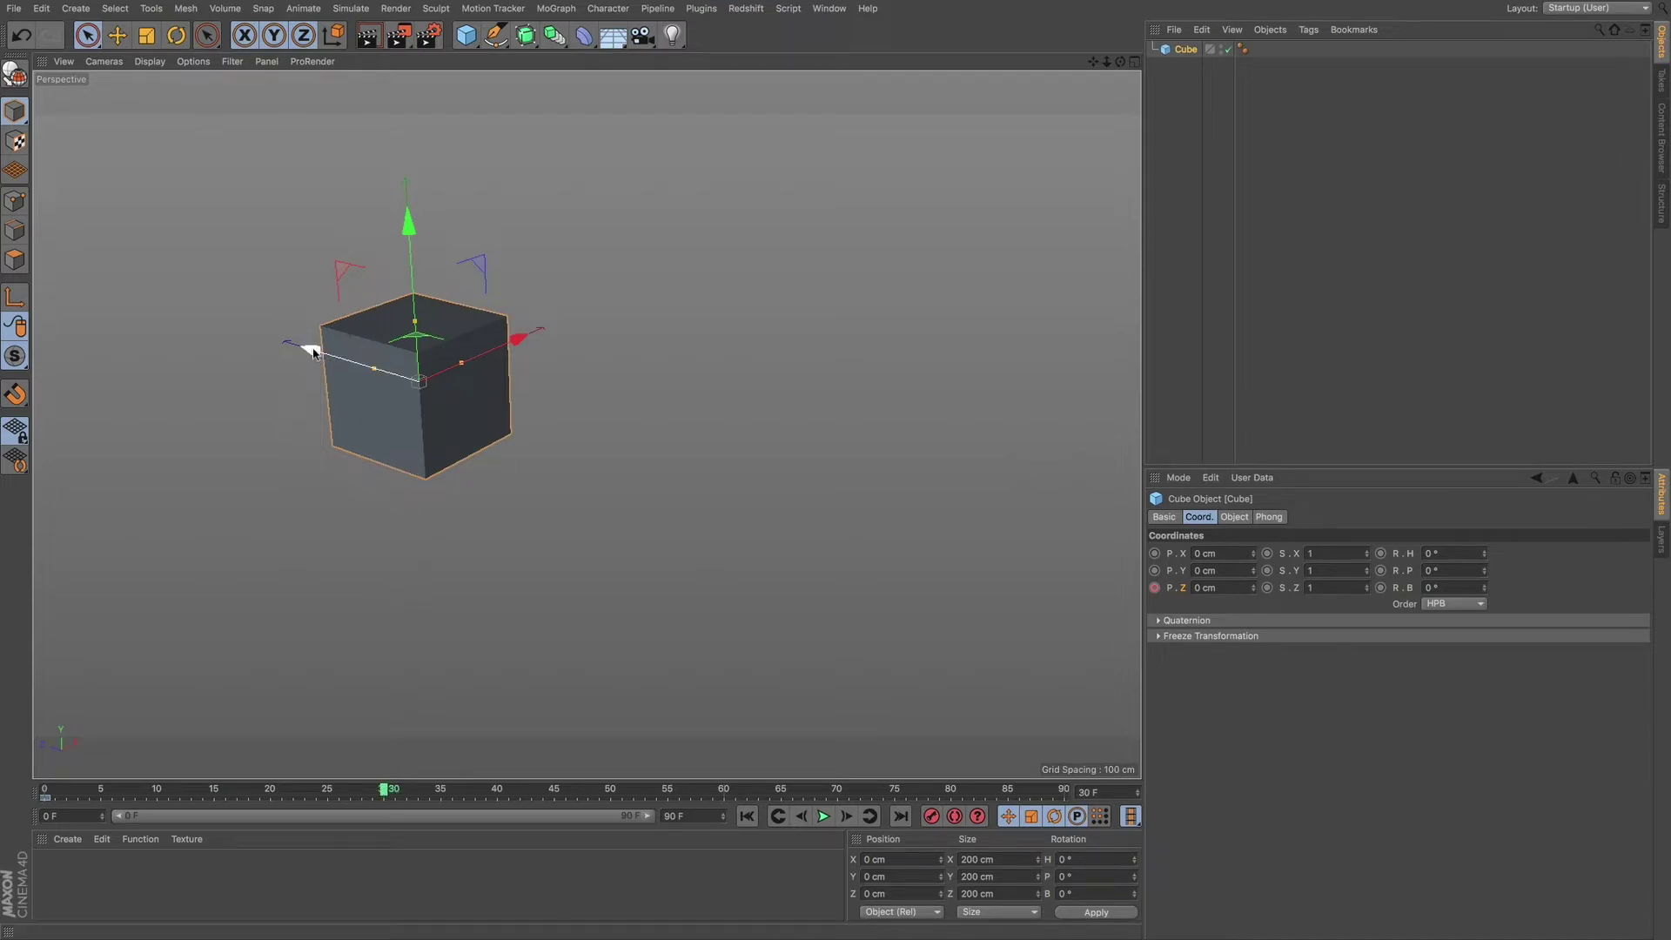
drag(314, 351, 607, 431)
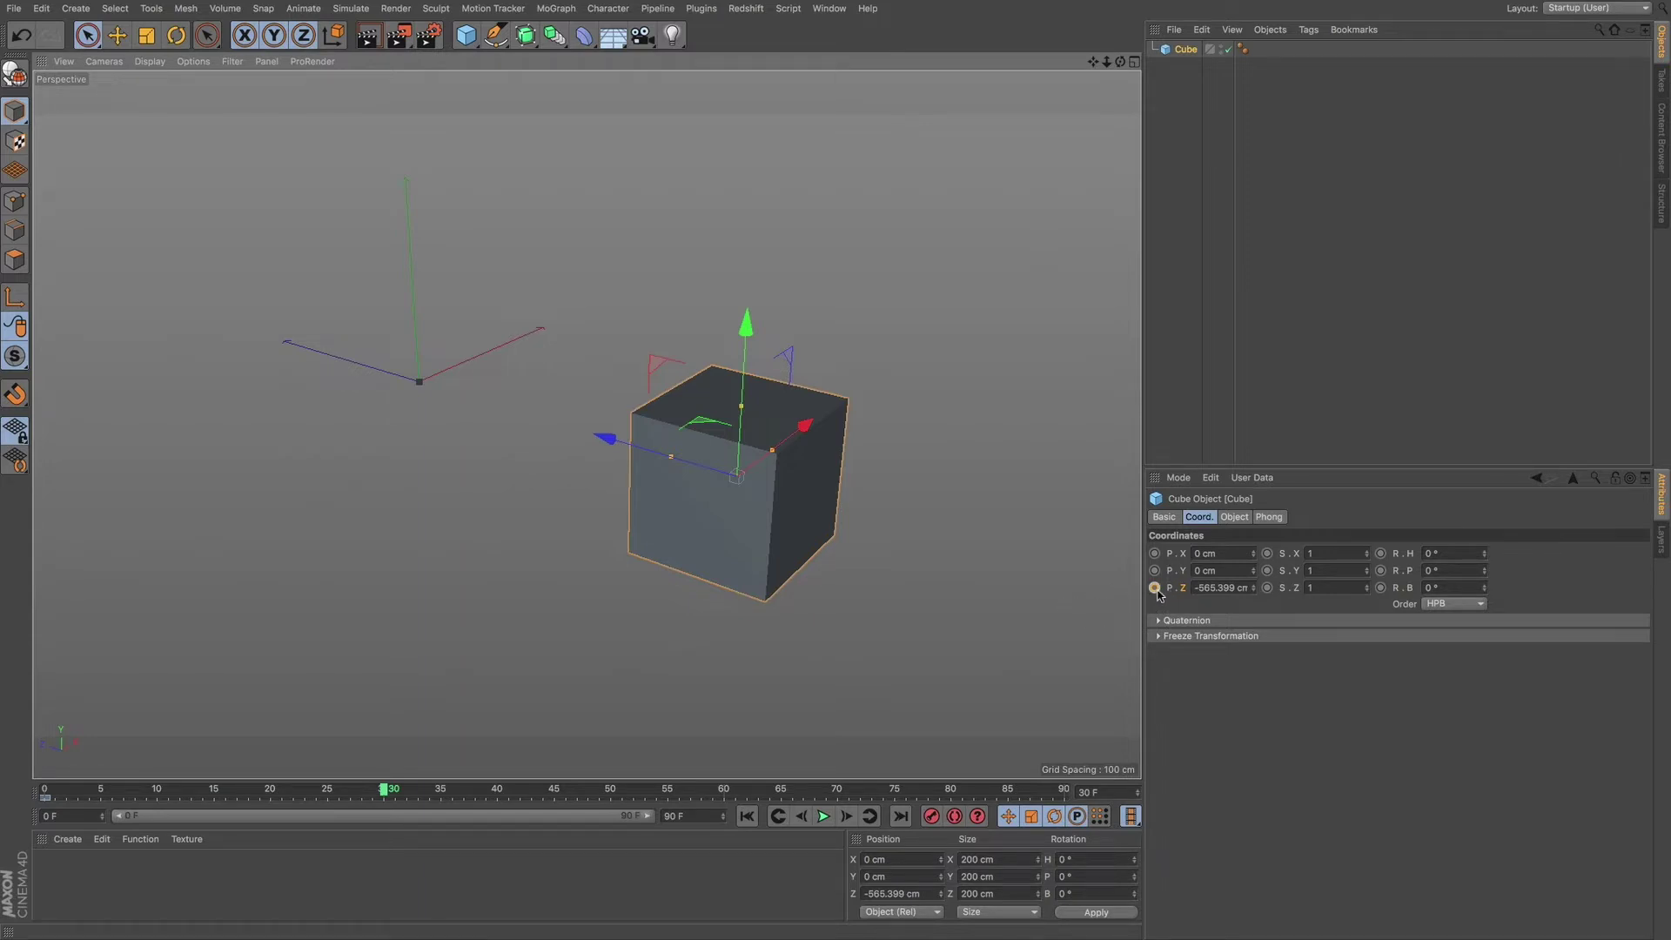
Keyframe the cube's Z of -565.399 cm at frame 30 and scrub back to preview the slide.
click(1155, 589)
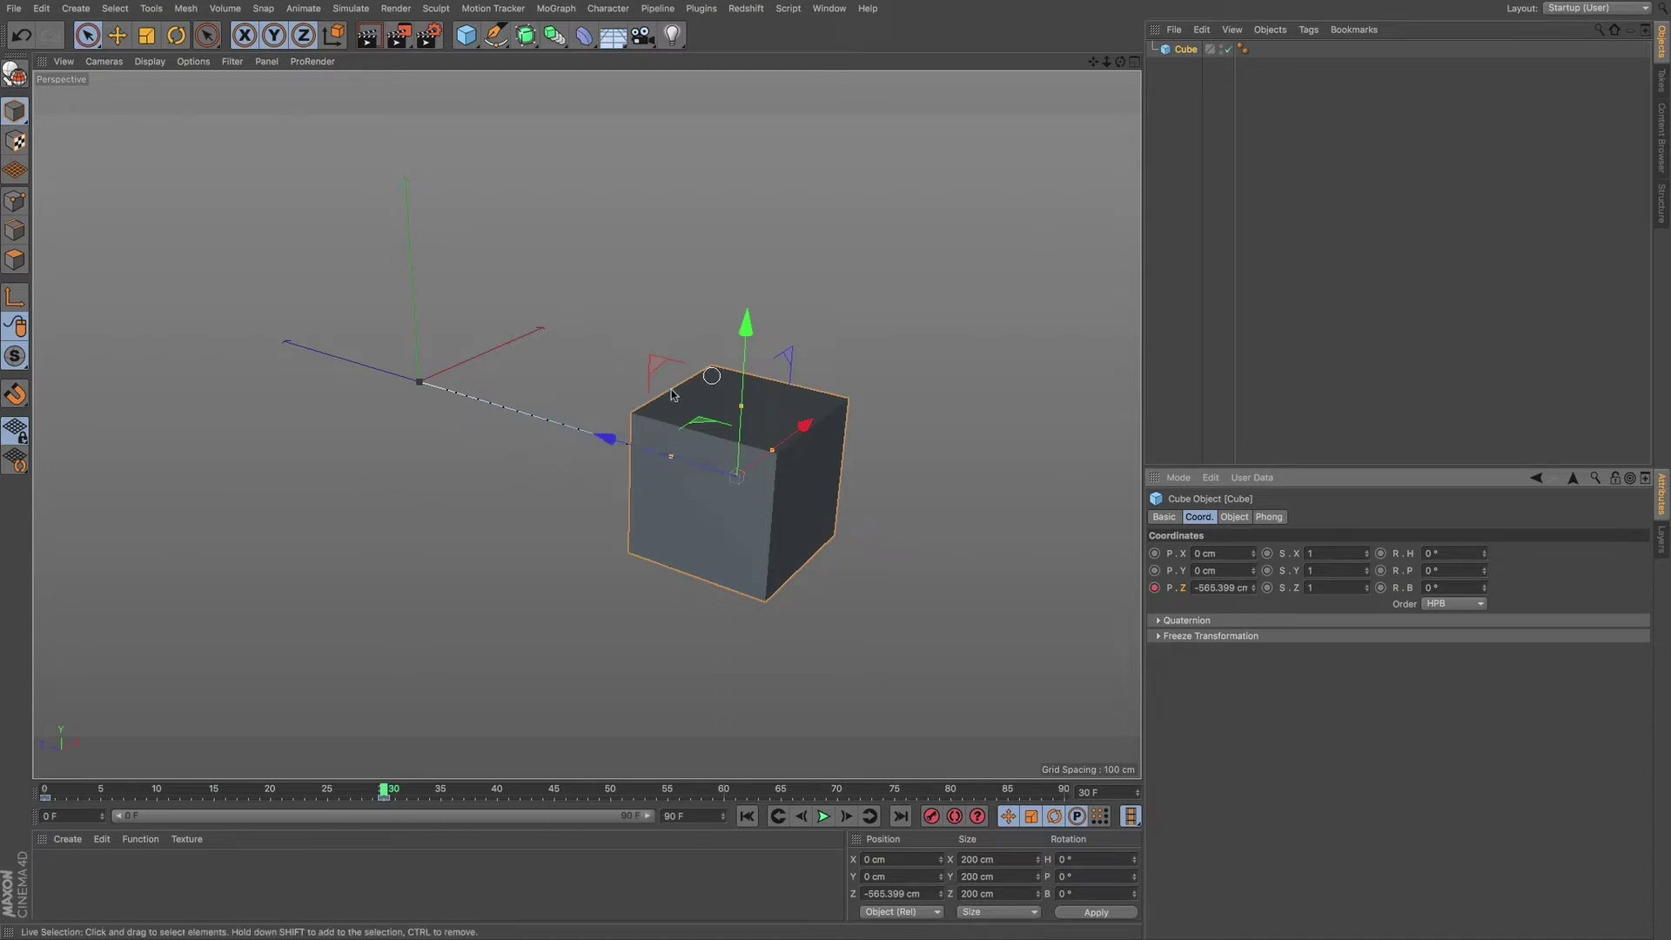
drag(391, 792, 271, 792)
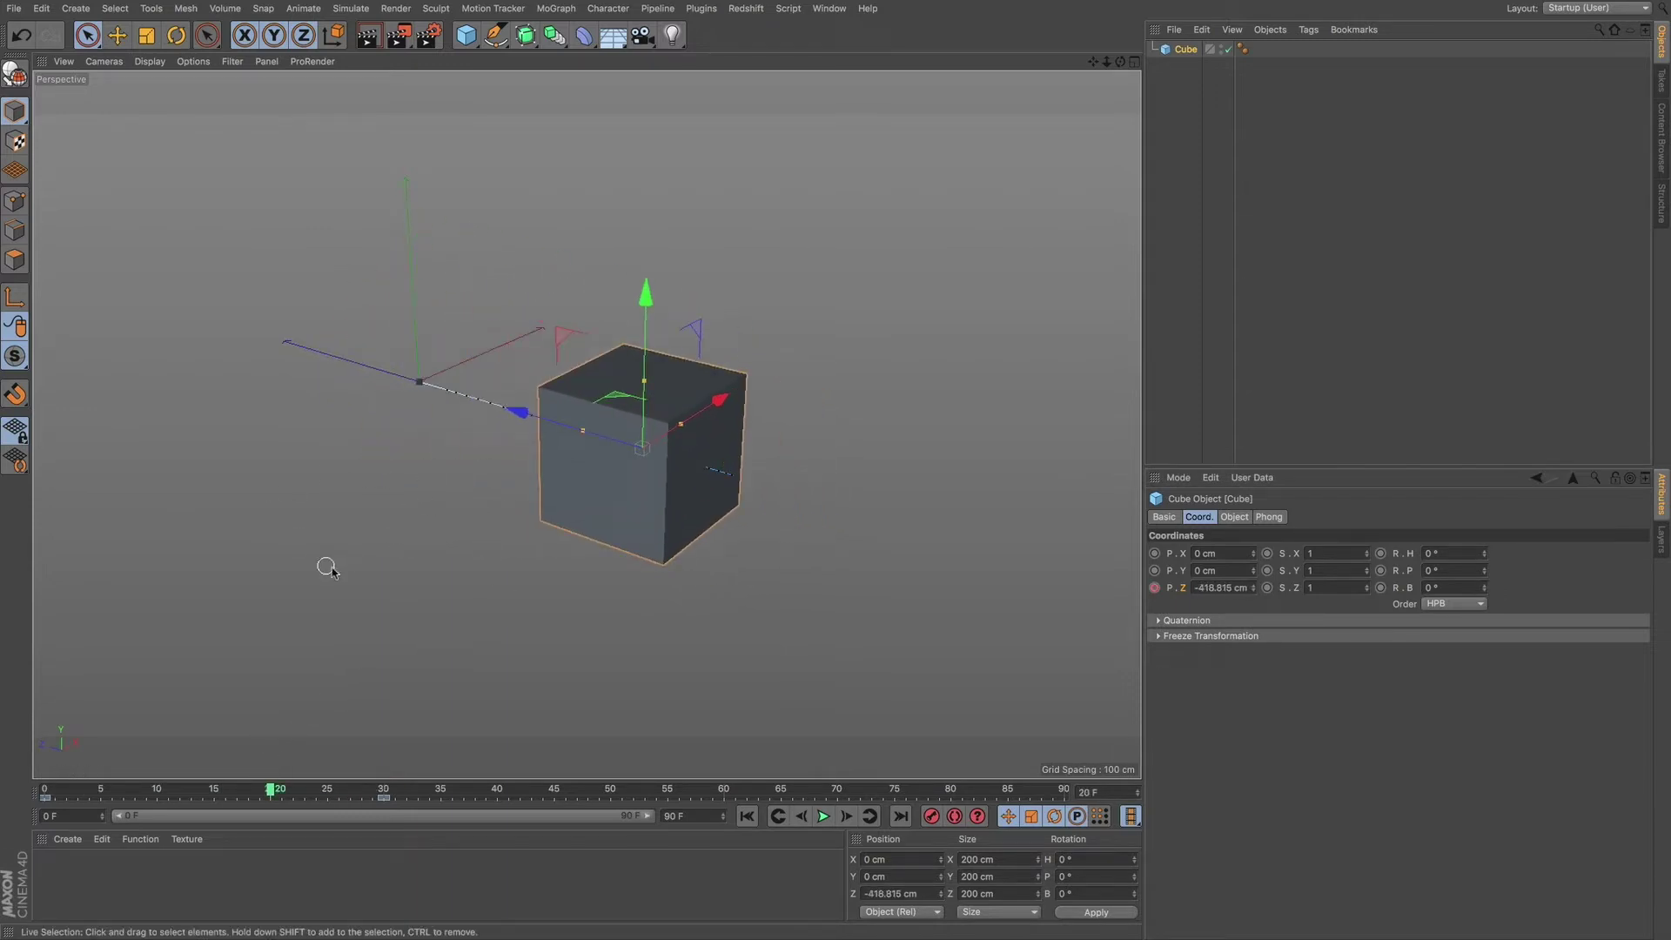
drag(500, 541, 440, 561)
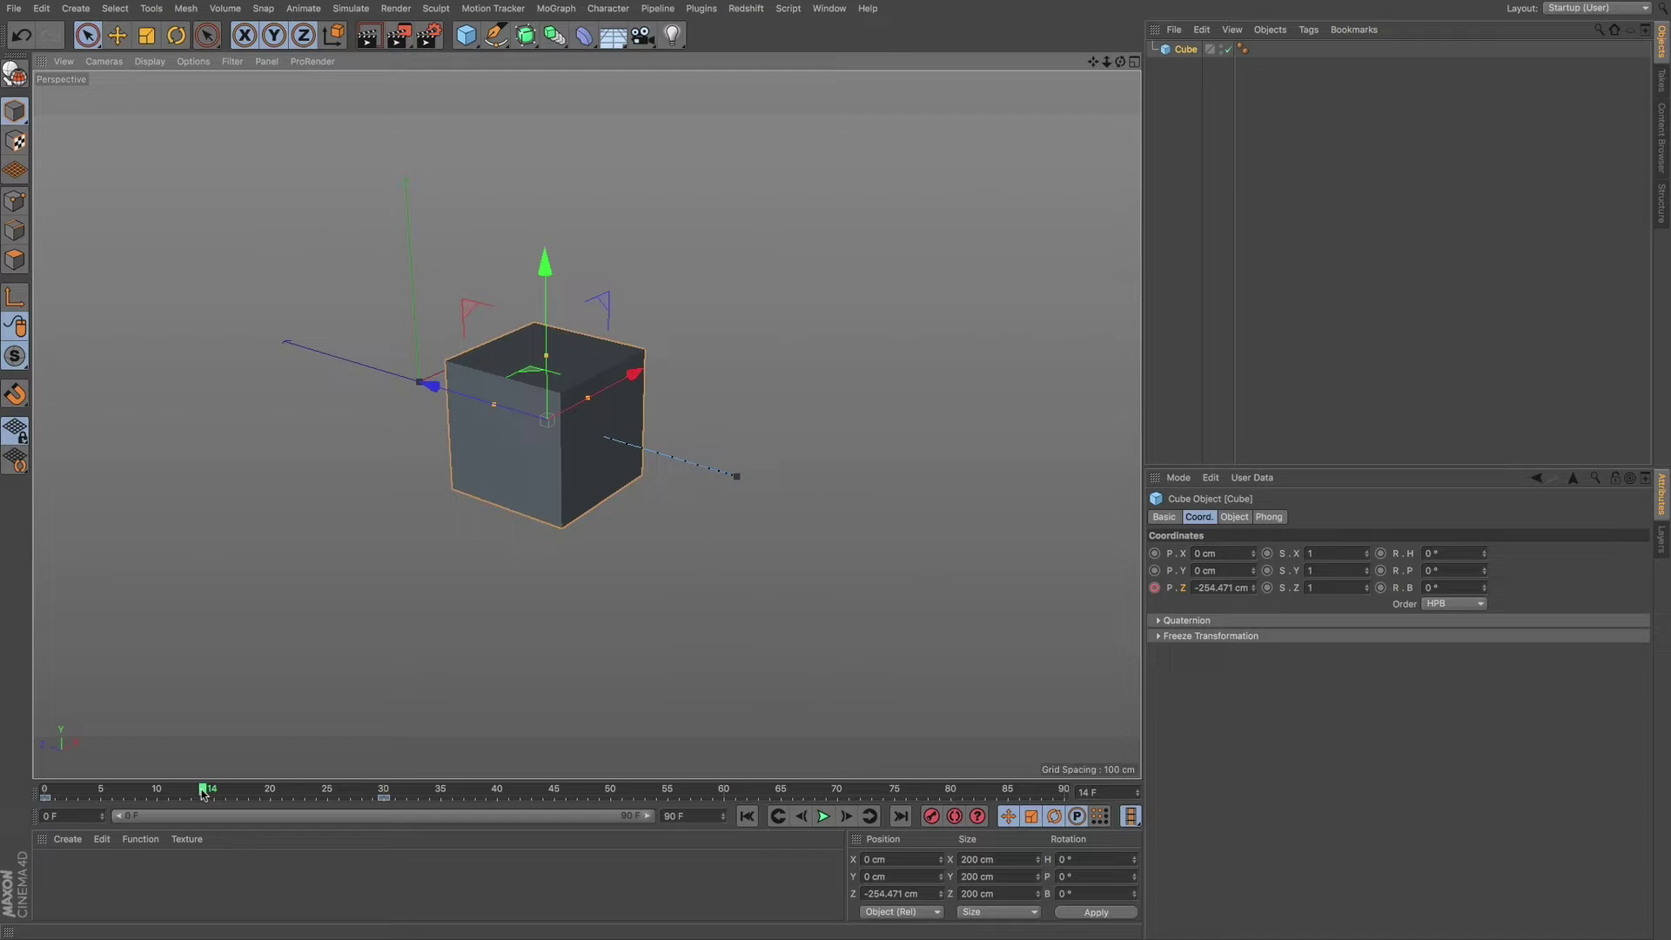
drag(203, 792, 45, 793)
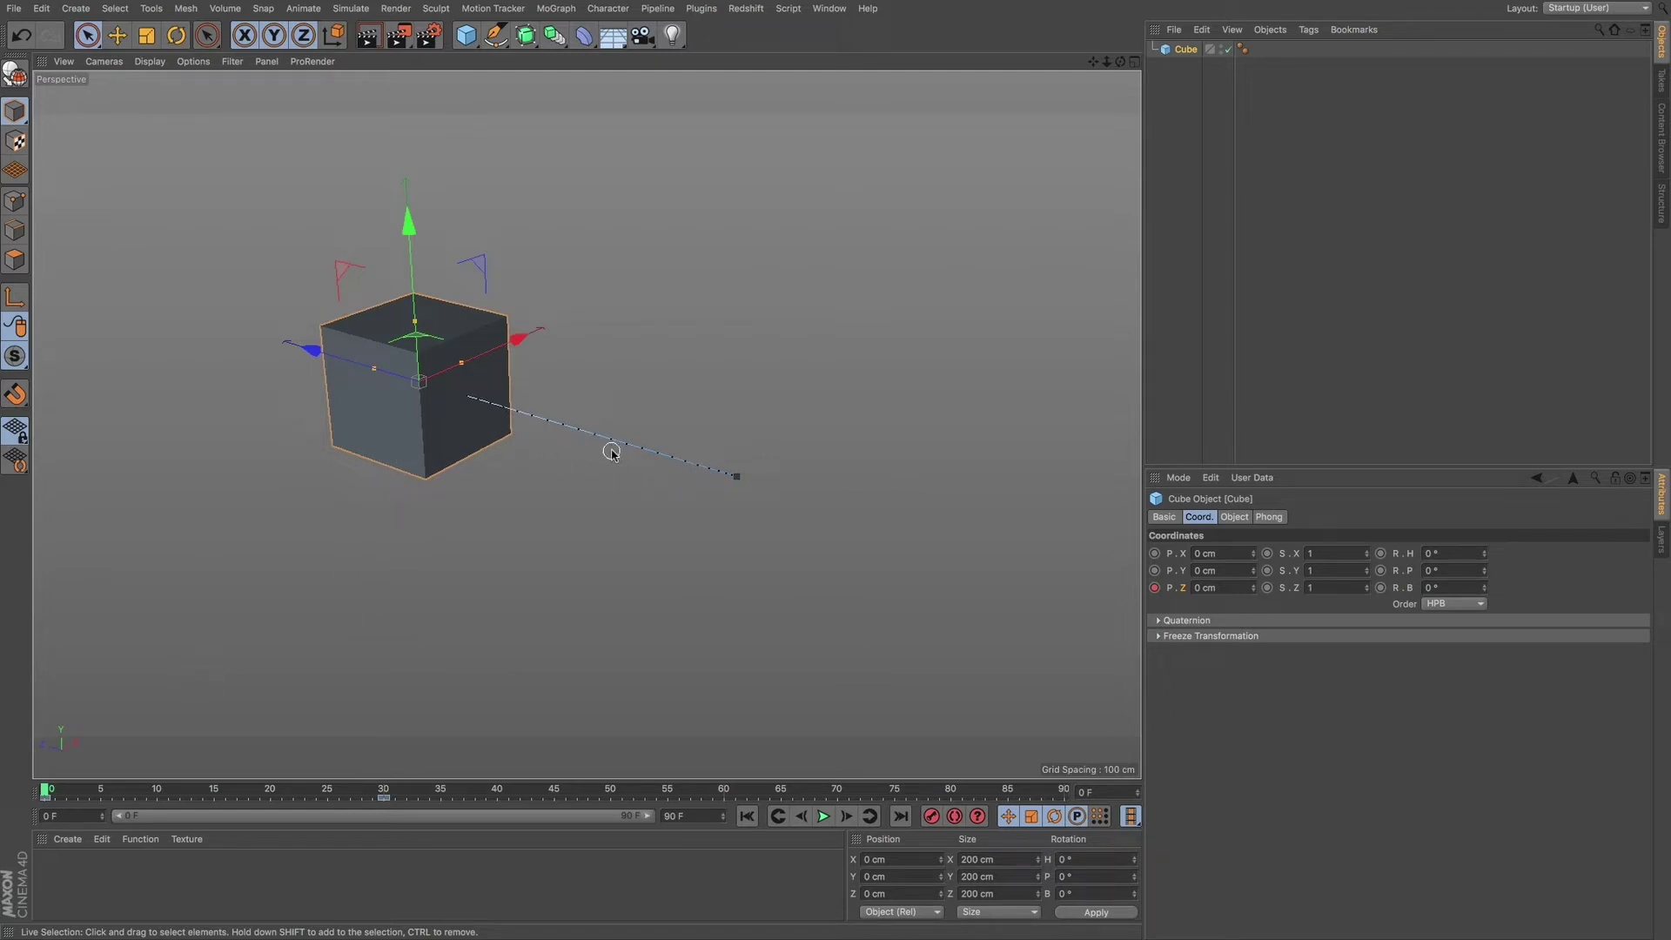
alt+right_drag(612, 452, 718, 462)
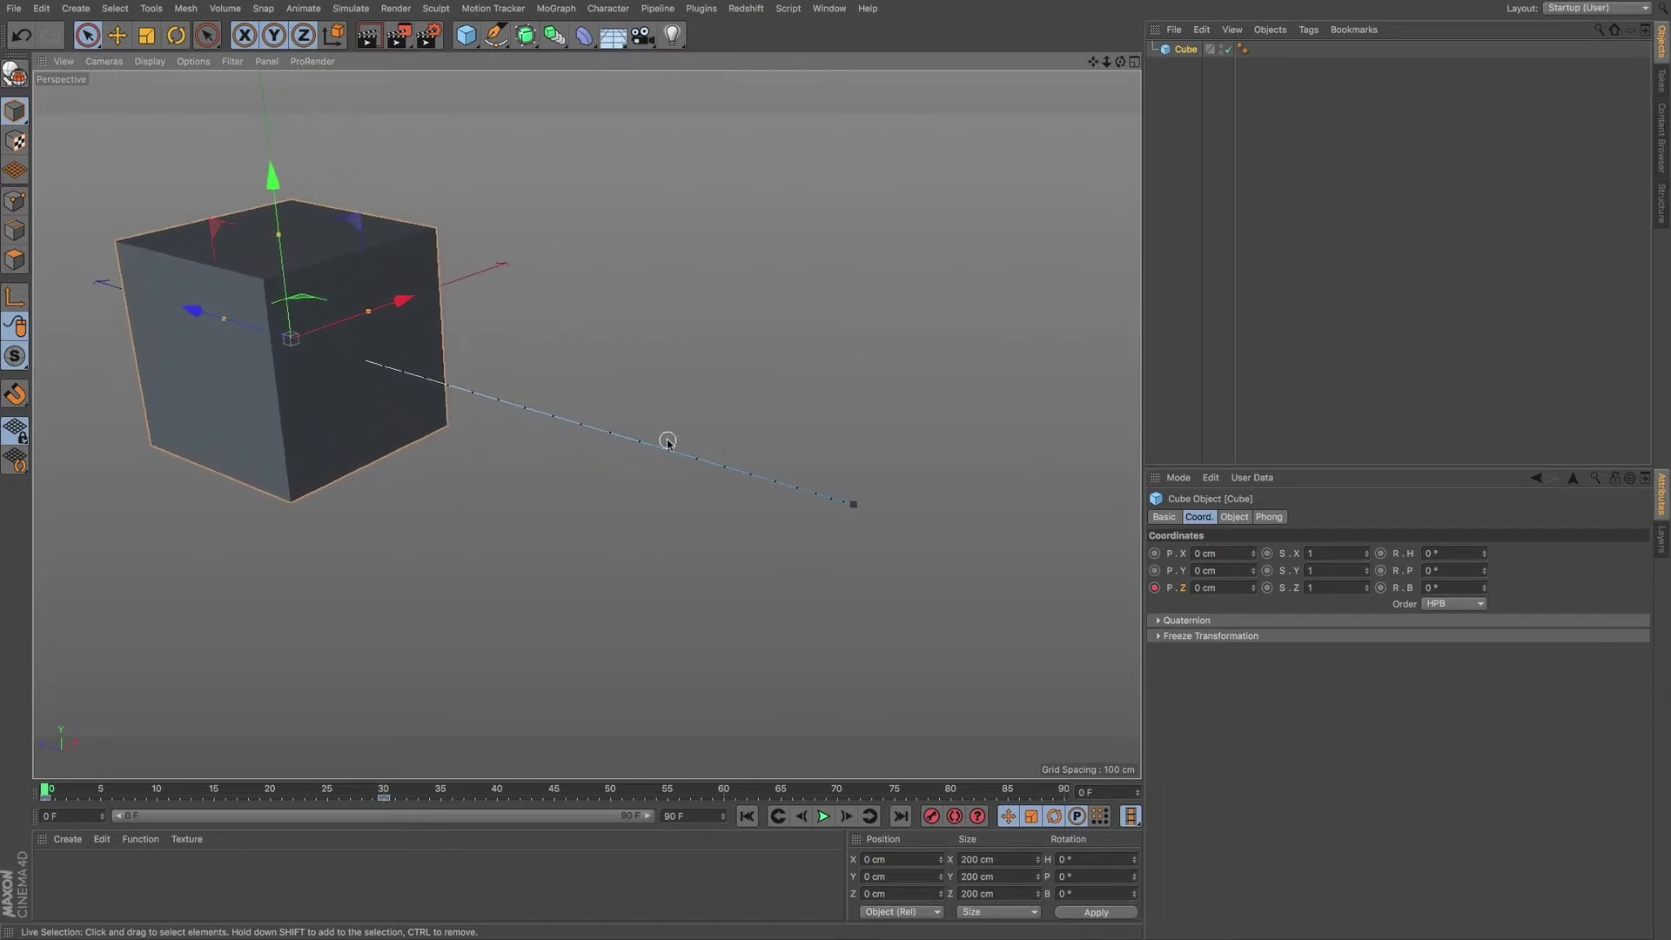
alt+middle_drag(676, 448, 709, 448)
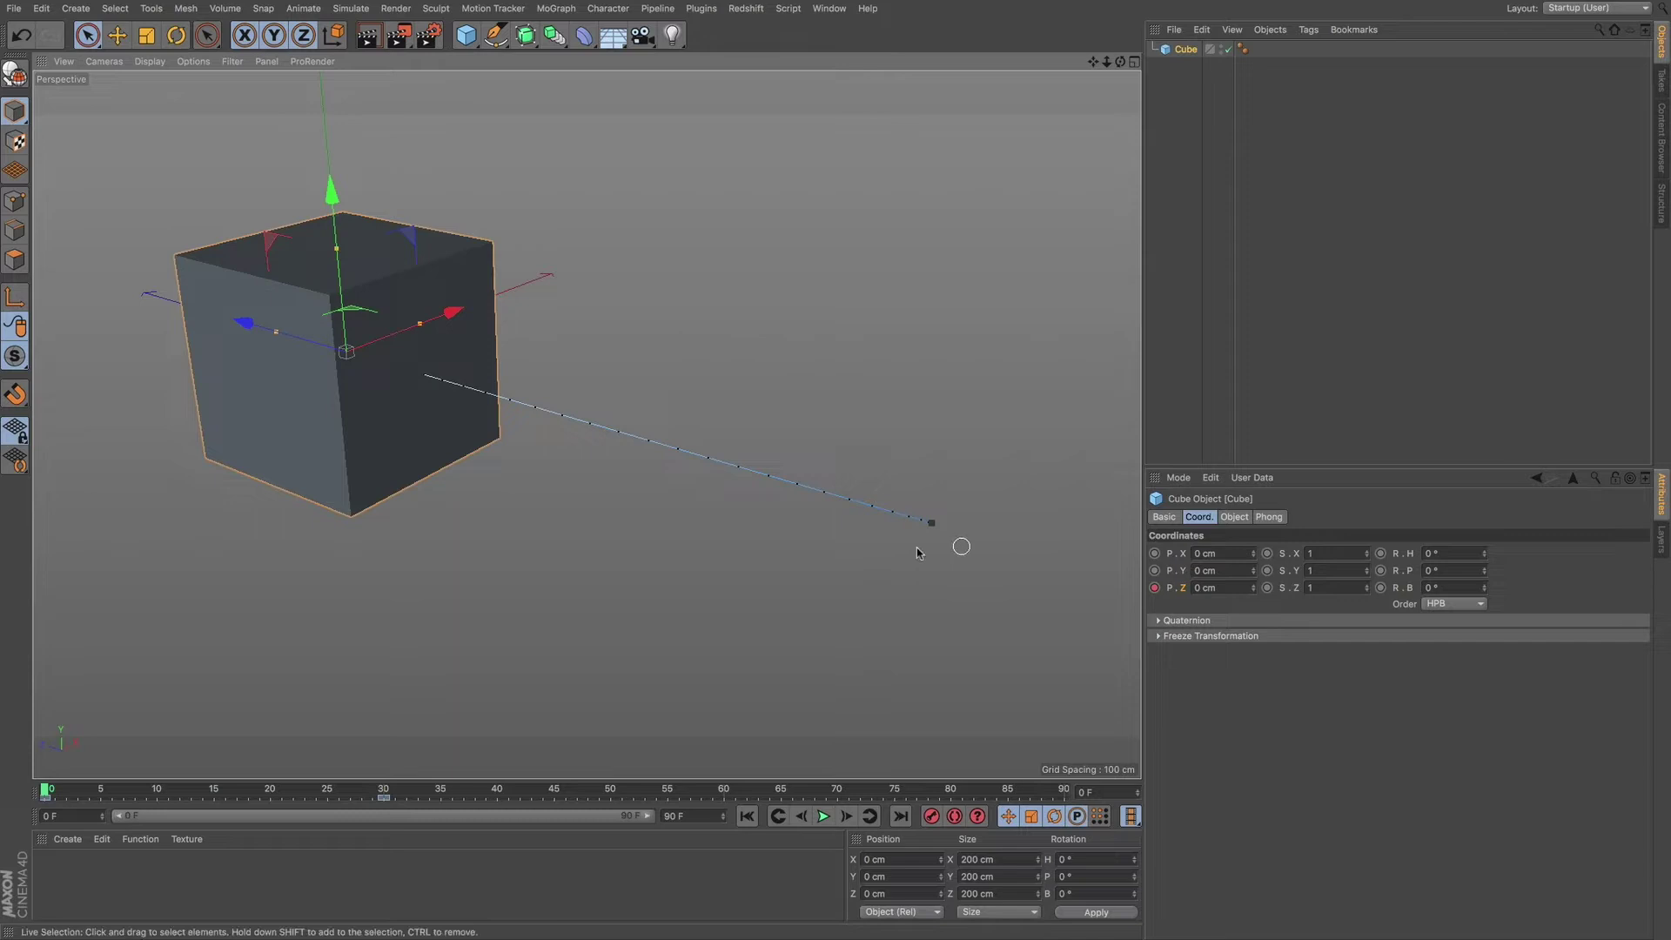
Change the frame-0 key's interpolation to Step, via Linear.
click(47, 801)
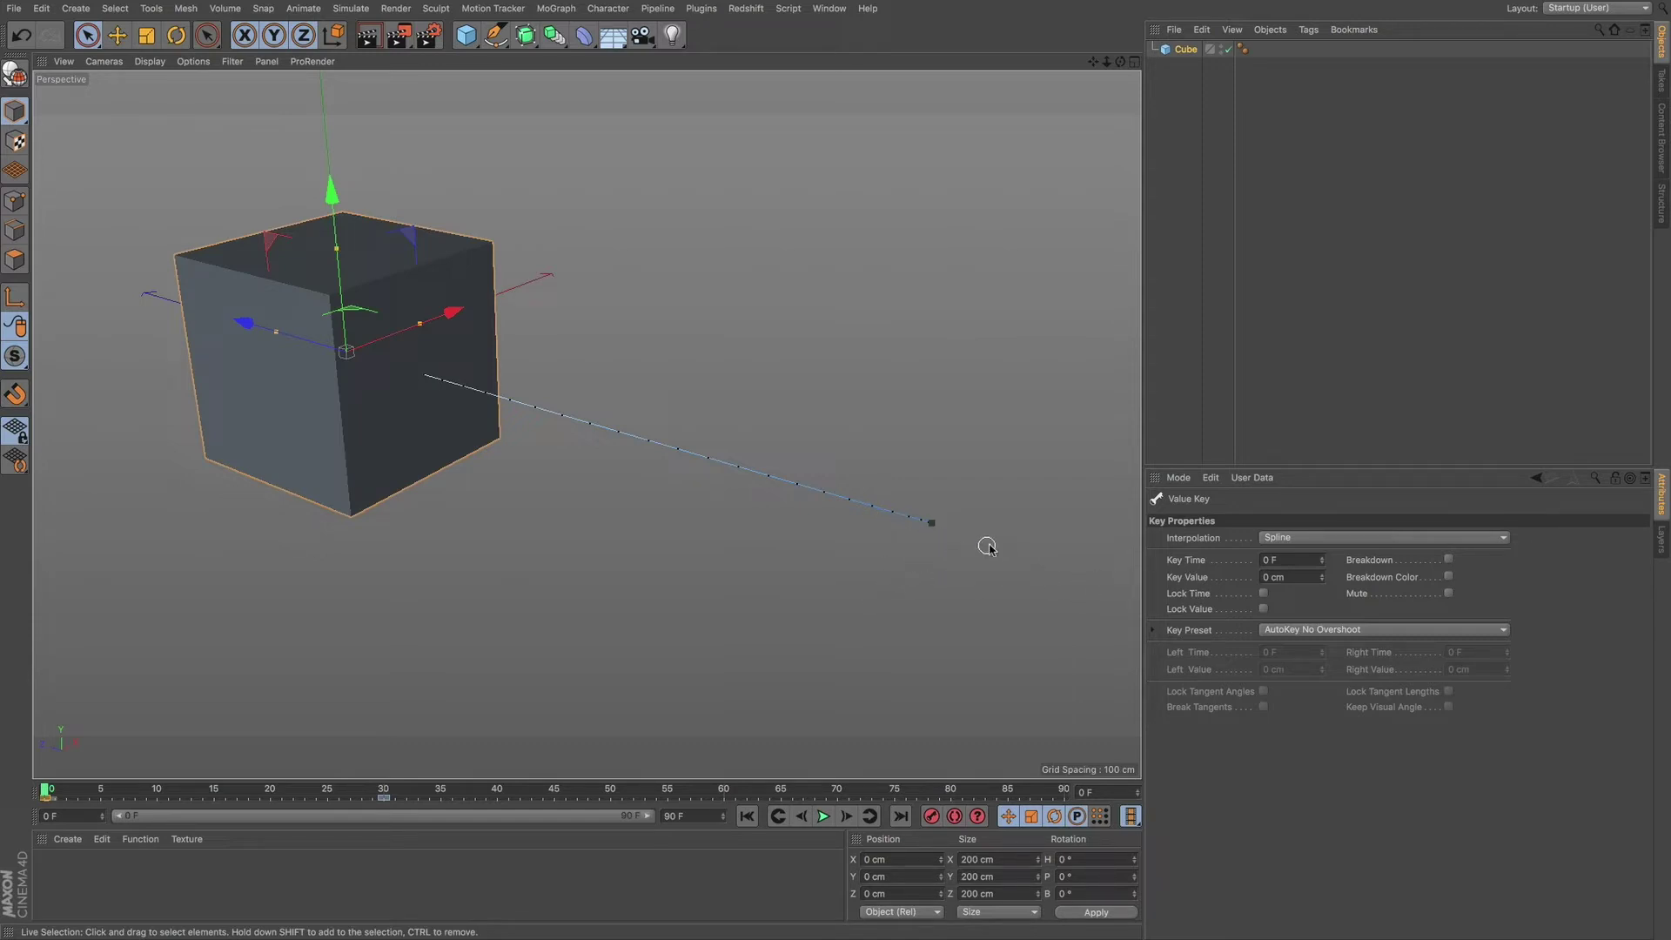
click(1304, 541)
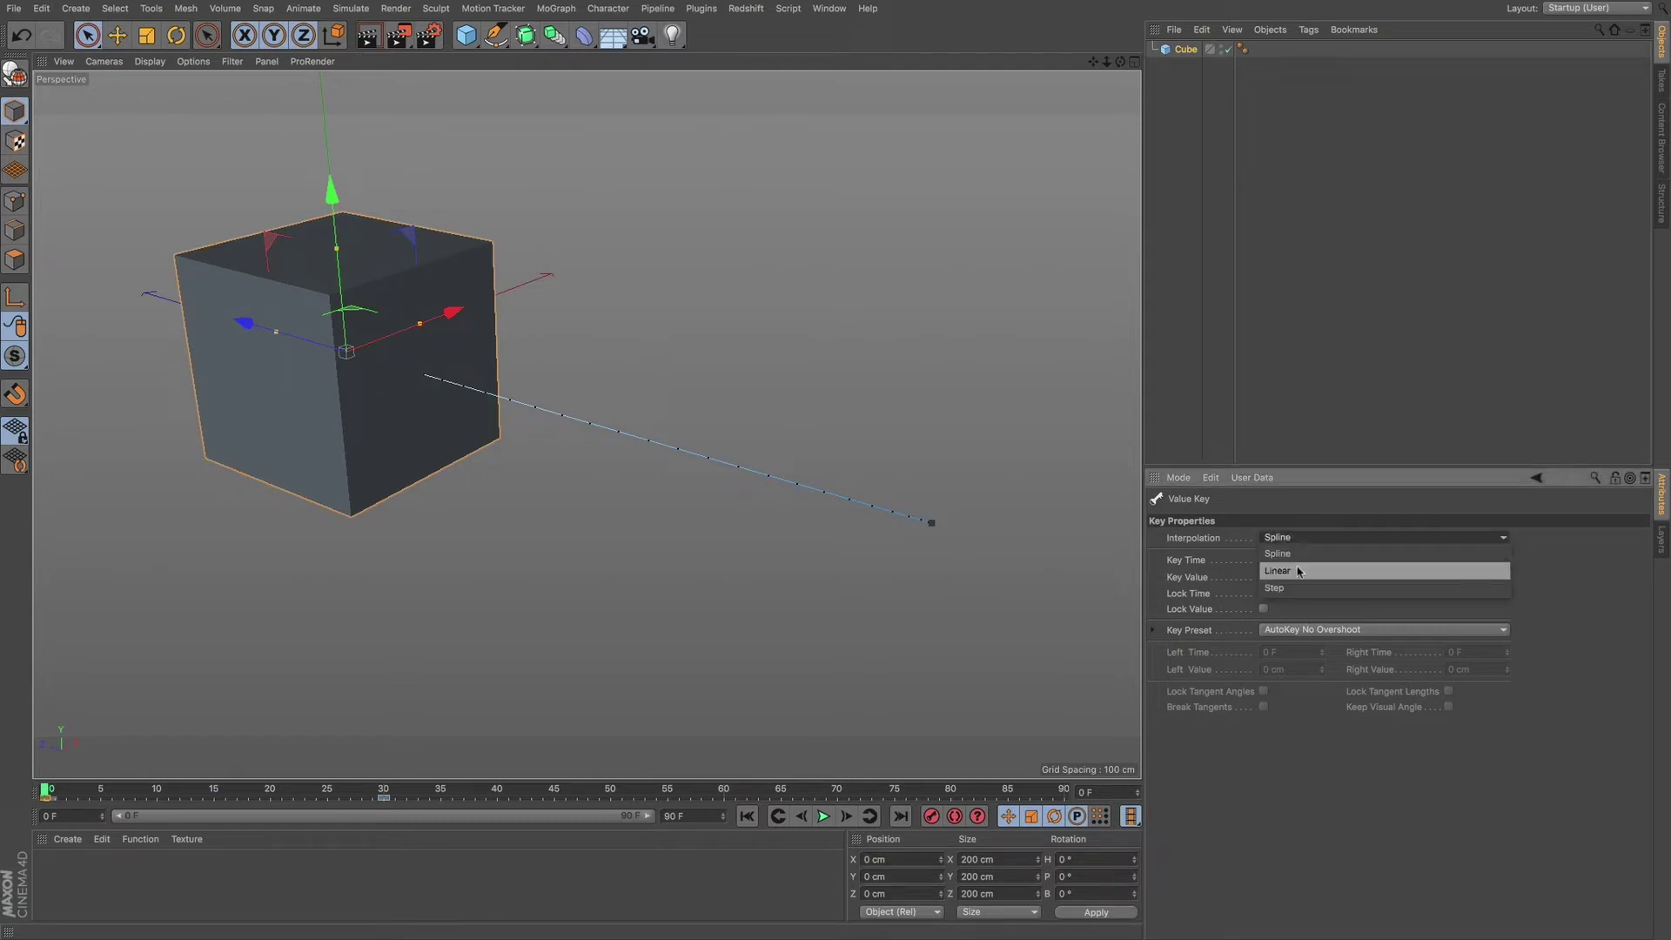
click(1306, 567)
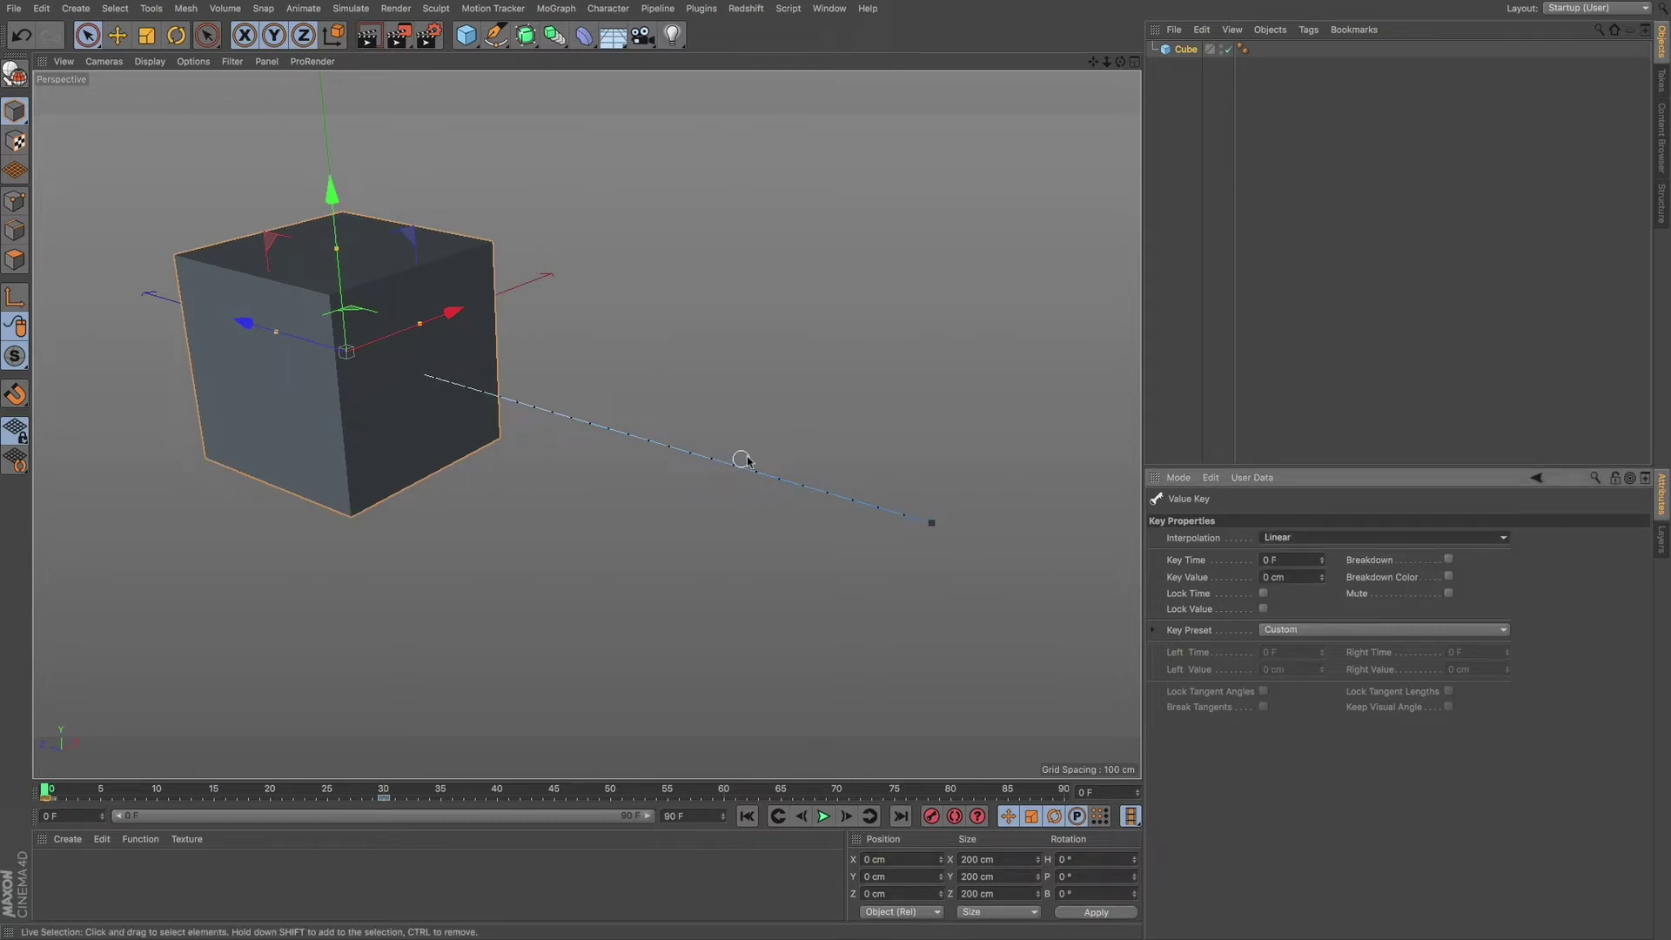
click(1313, 538)
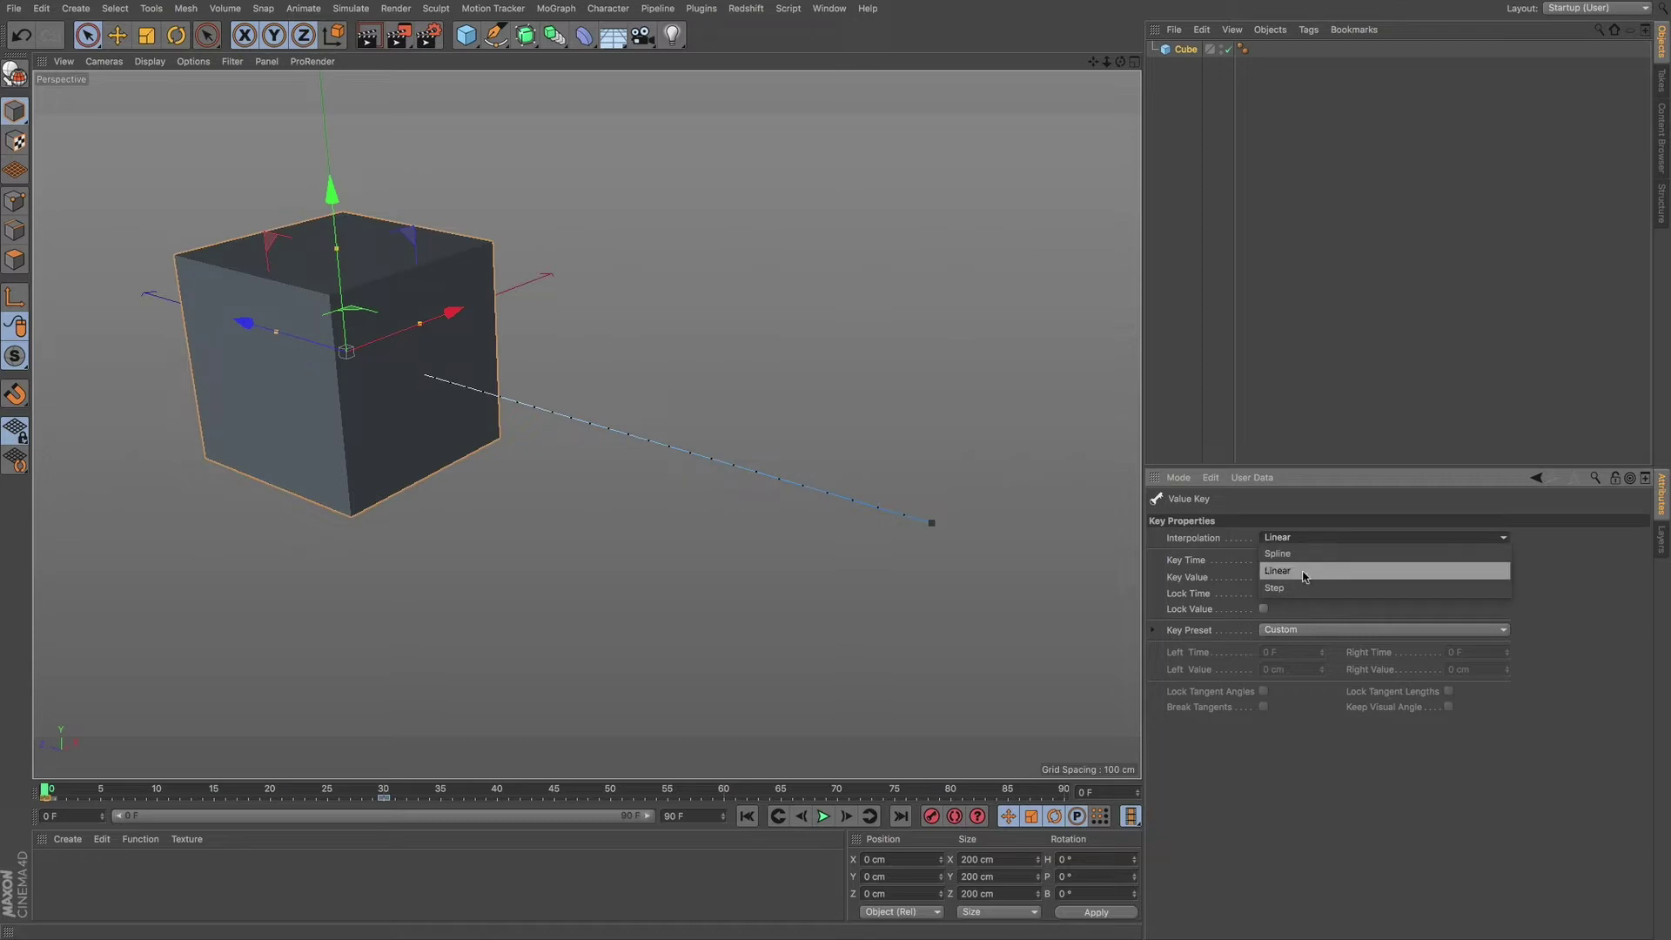
click(1310, 573)
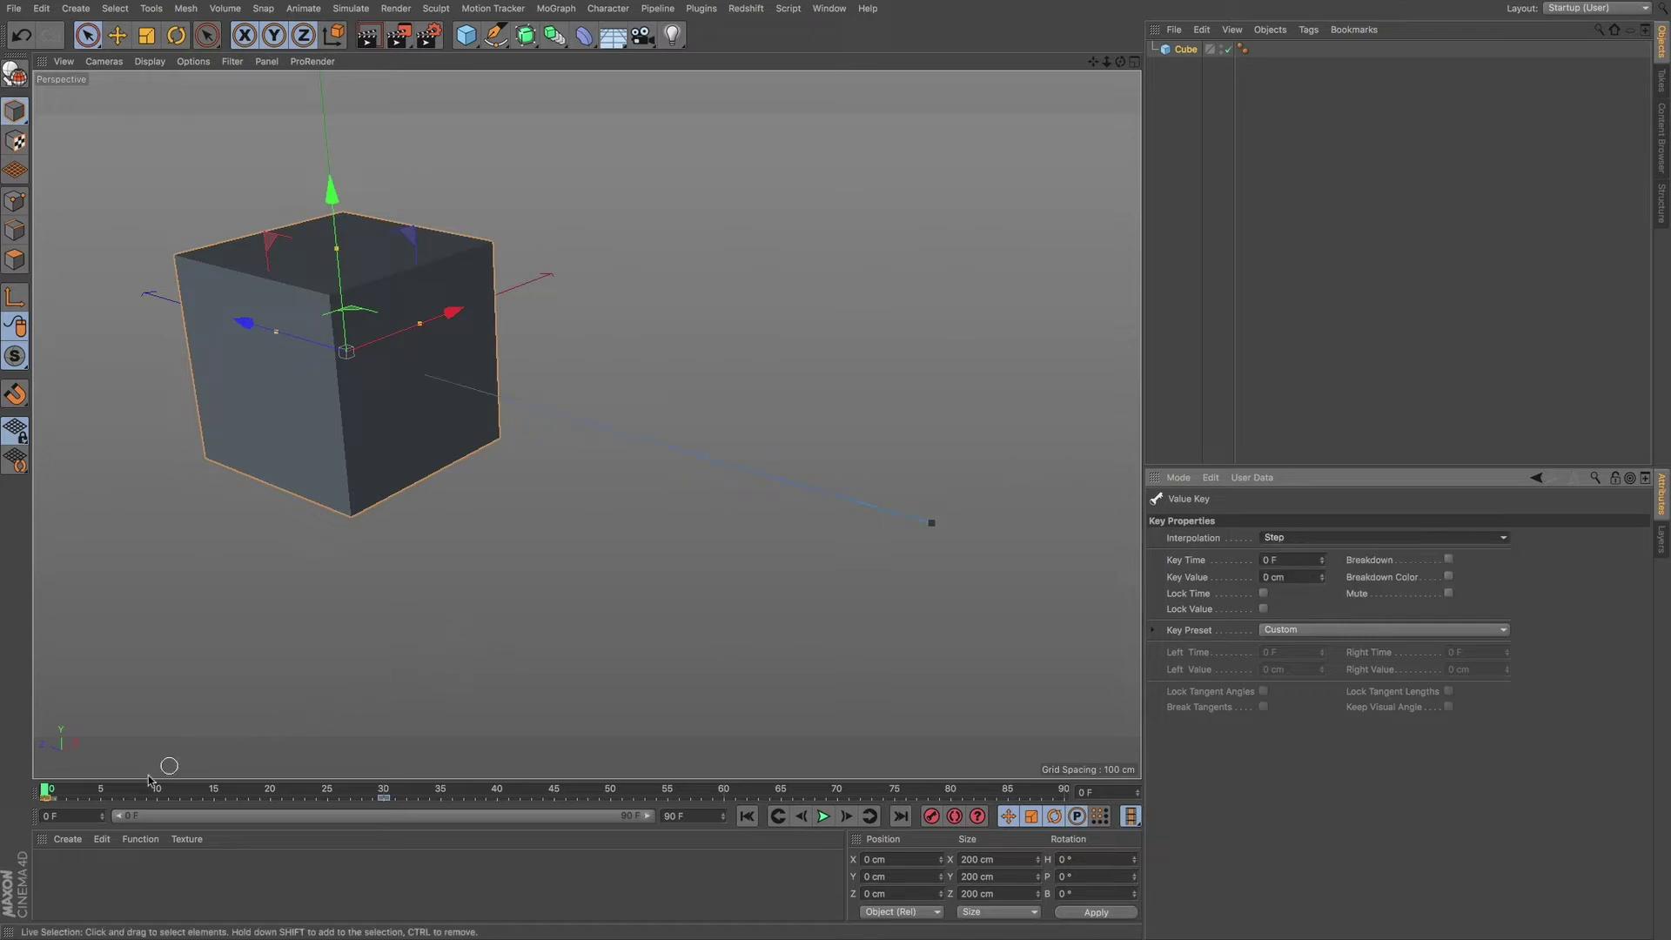
Play and scrub the timeline to watch the cube jump between 0 and -565.399 cm.
click(822, 816)
click(823, 815)
click(824, 817)
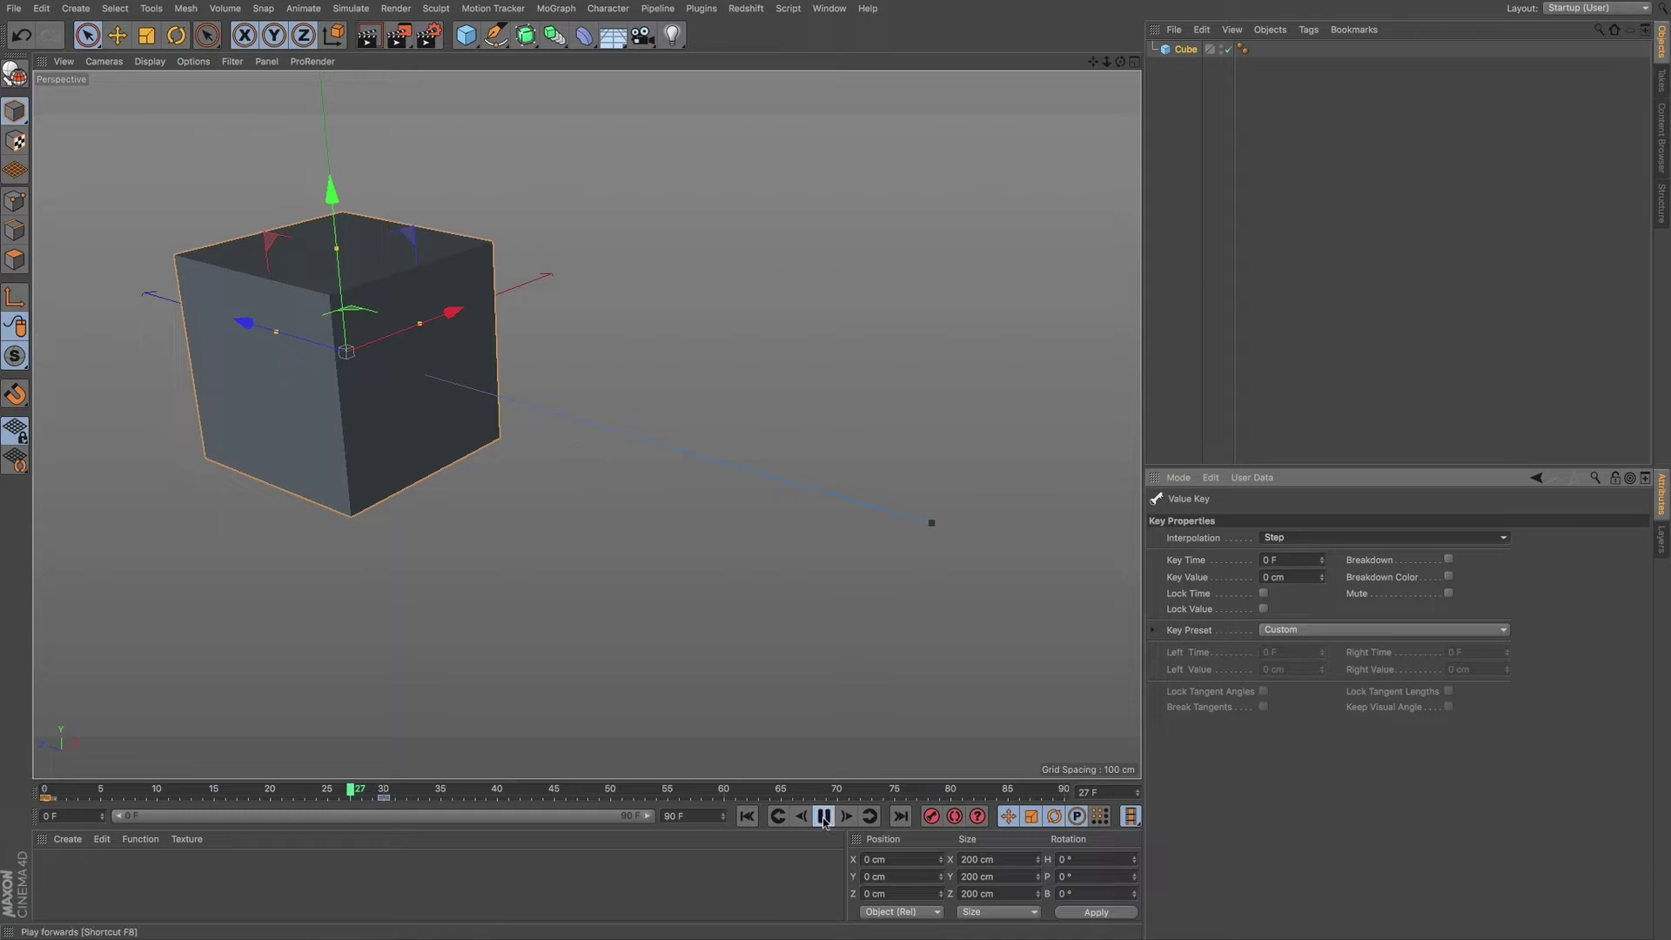
click(823, 818)
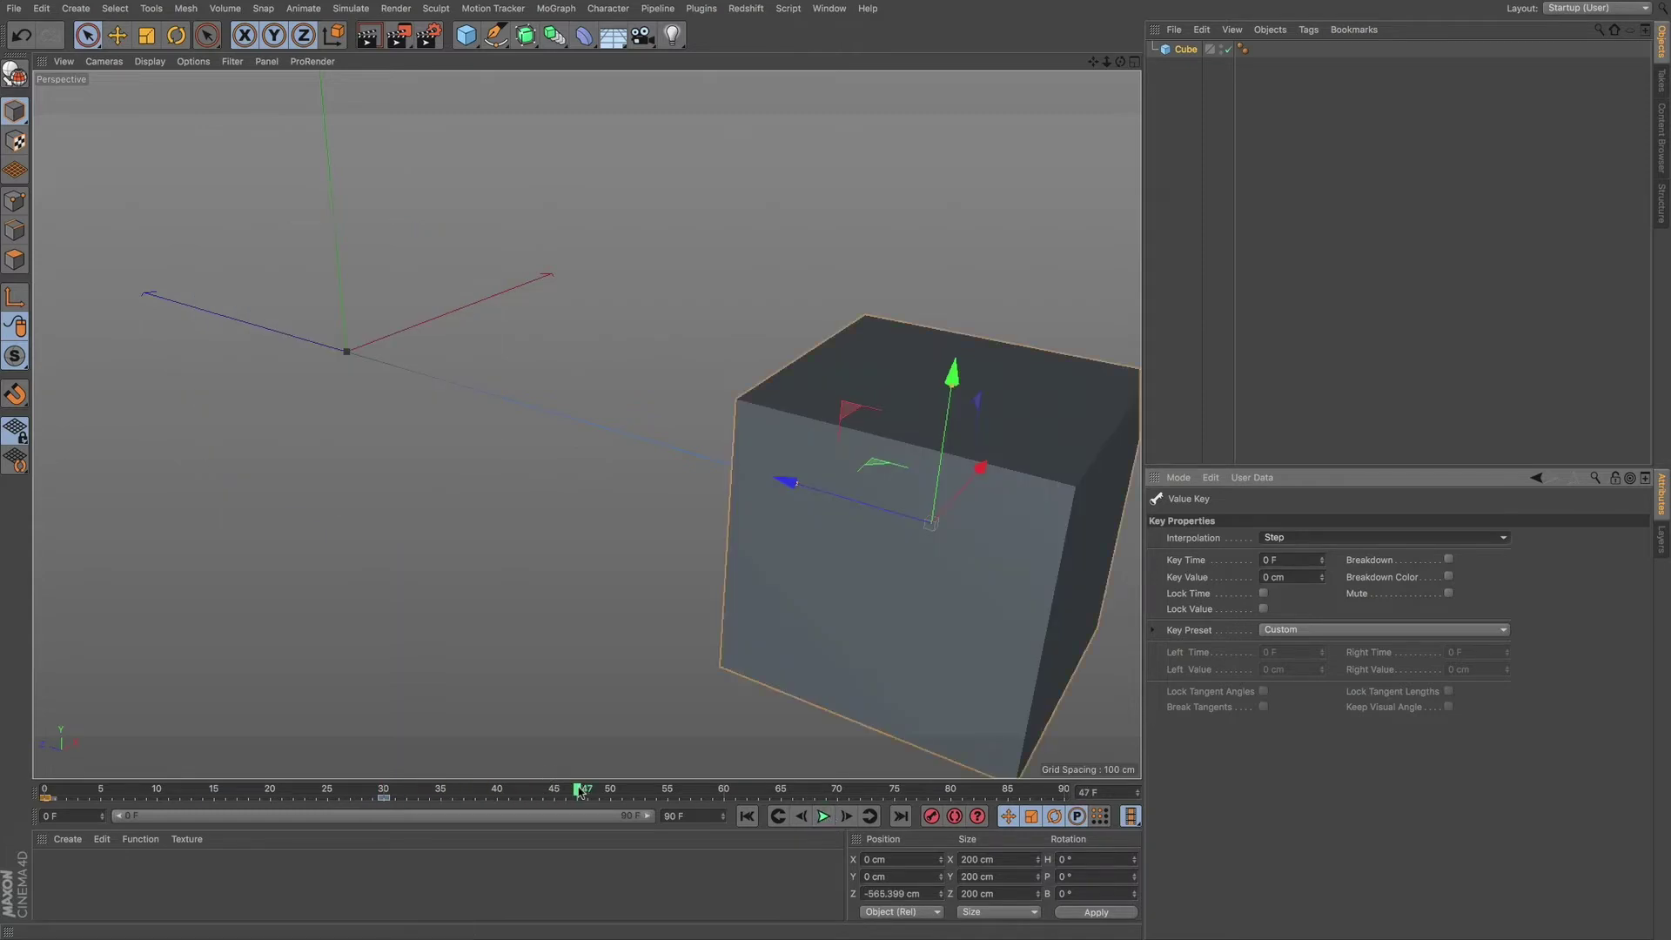
click(385, 791)
drag(385, 791, 16, 758)
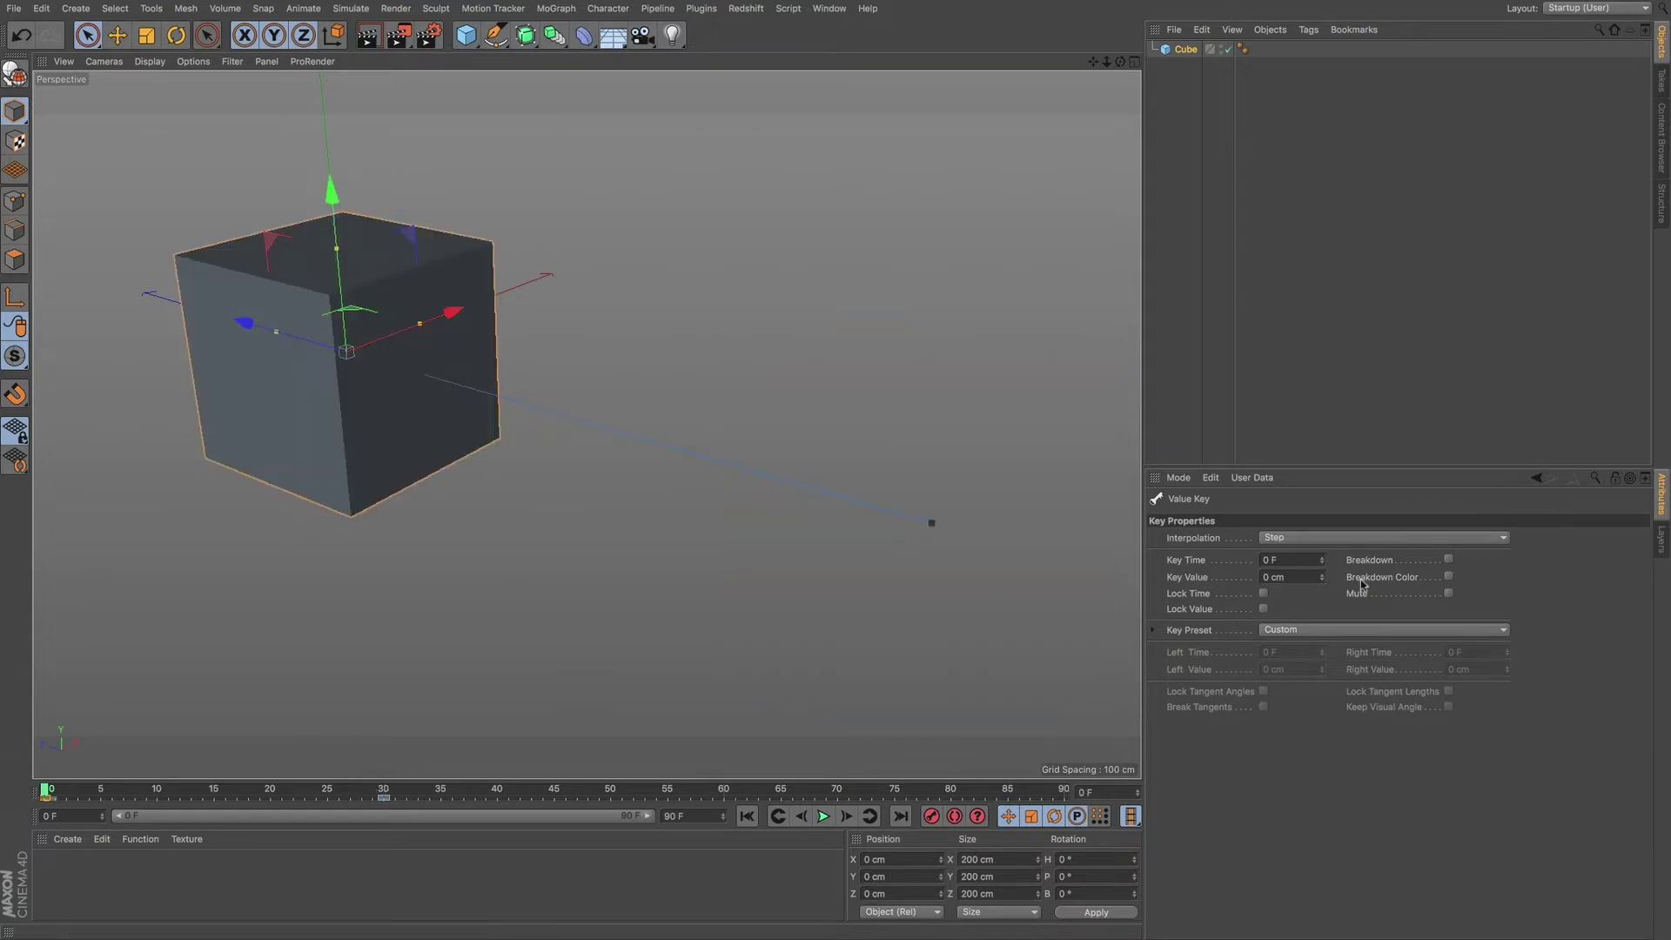
Return the frame-0 key to Spline and confirm Spline as the project's default key interpolation.
click(1293, 536)
click(1305, 554)
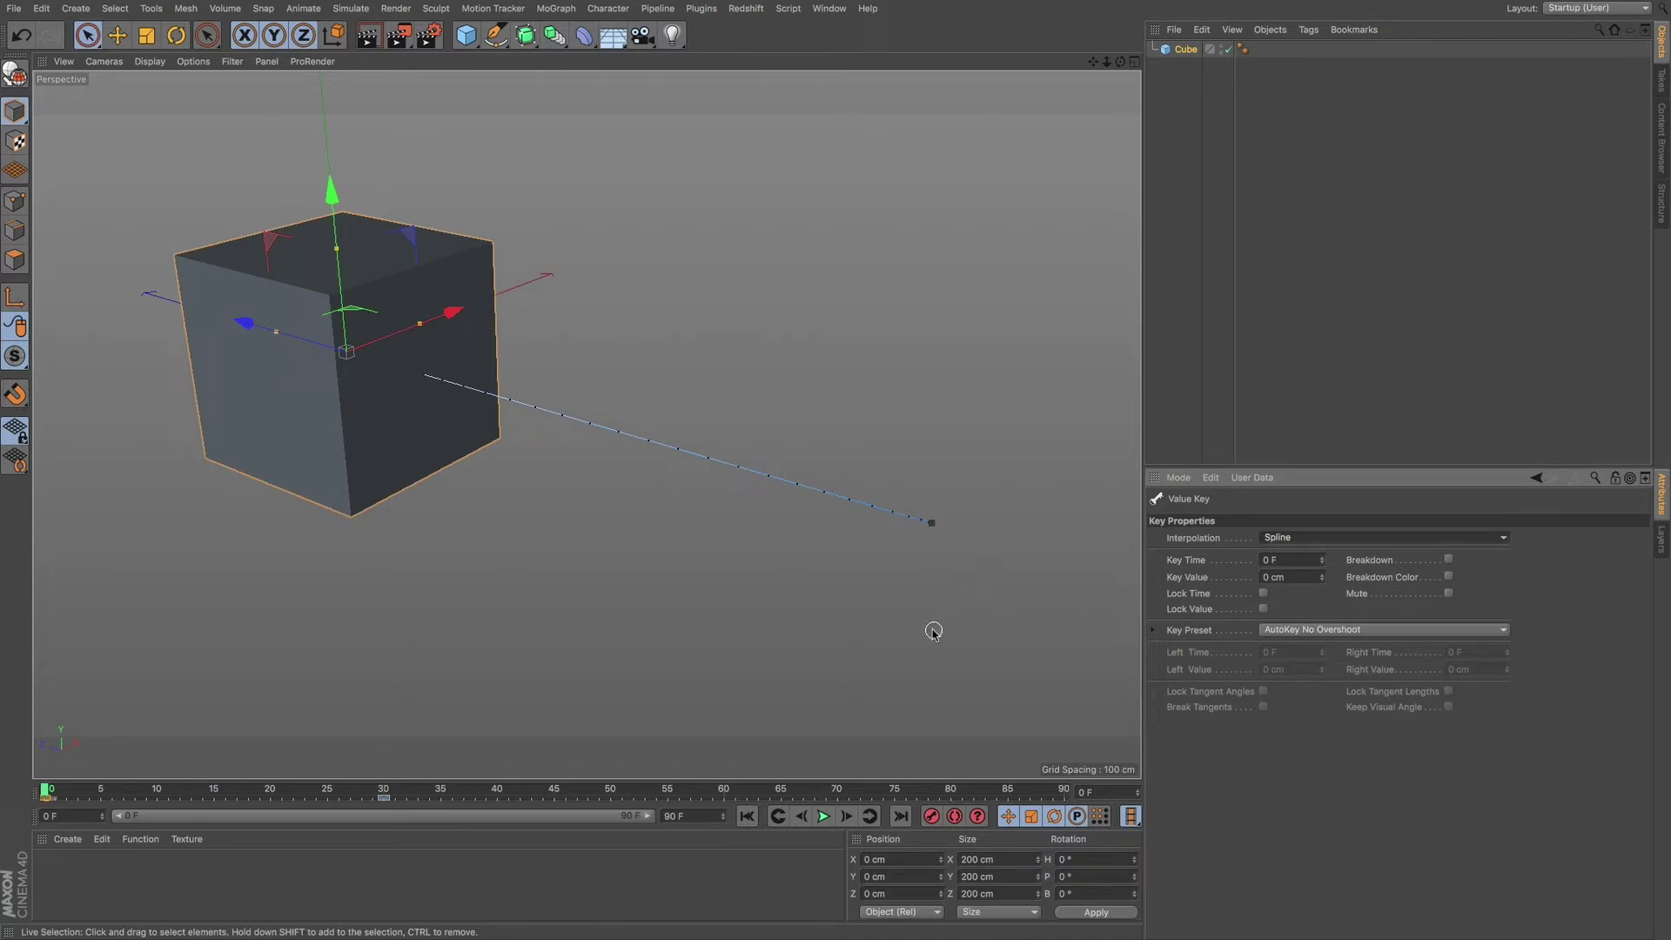
key(ctrl+d)
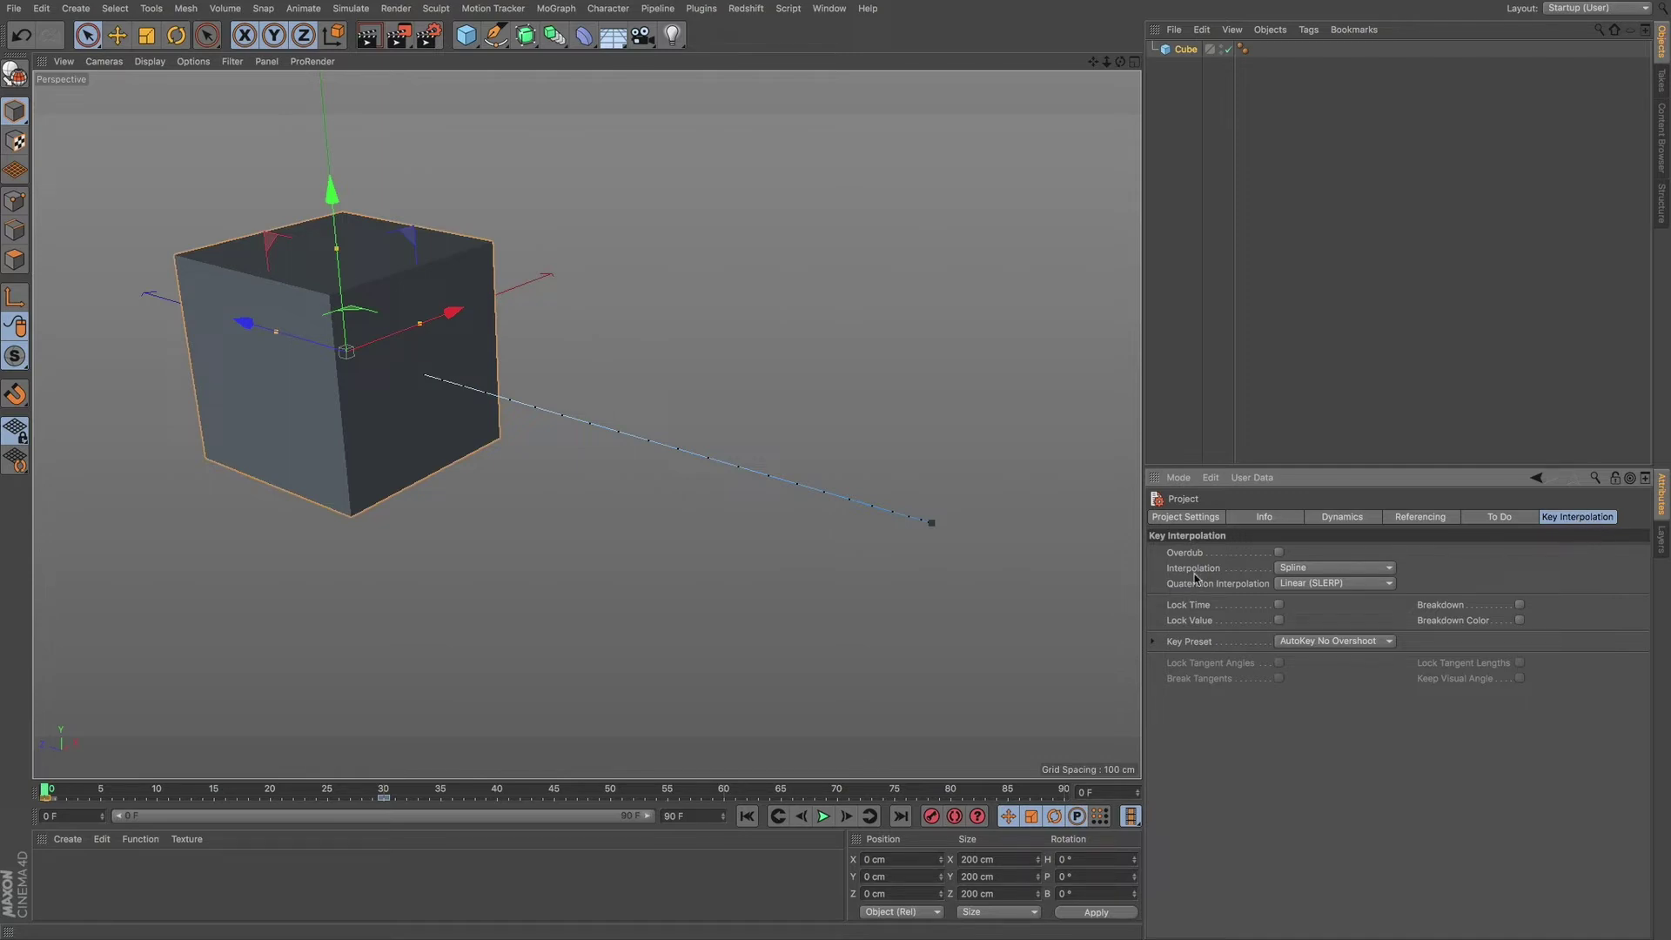
click(1313, 571)
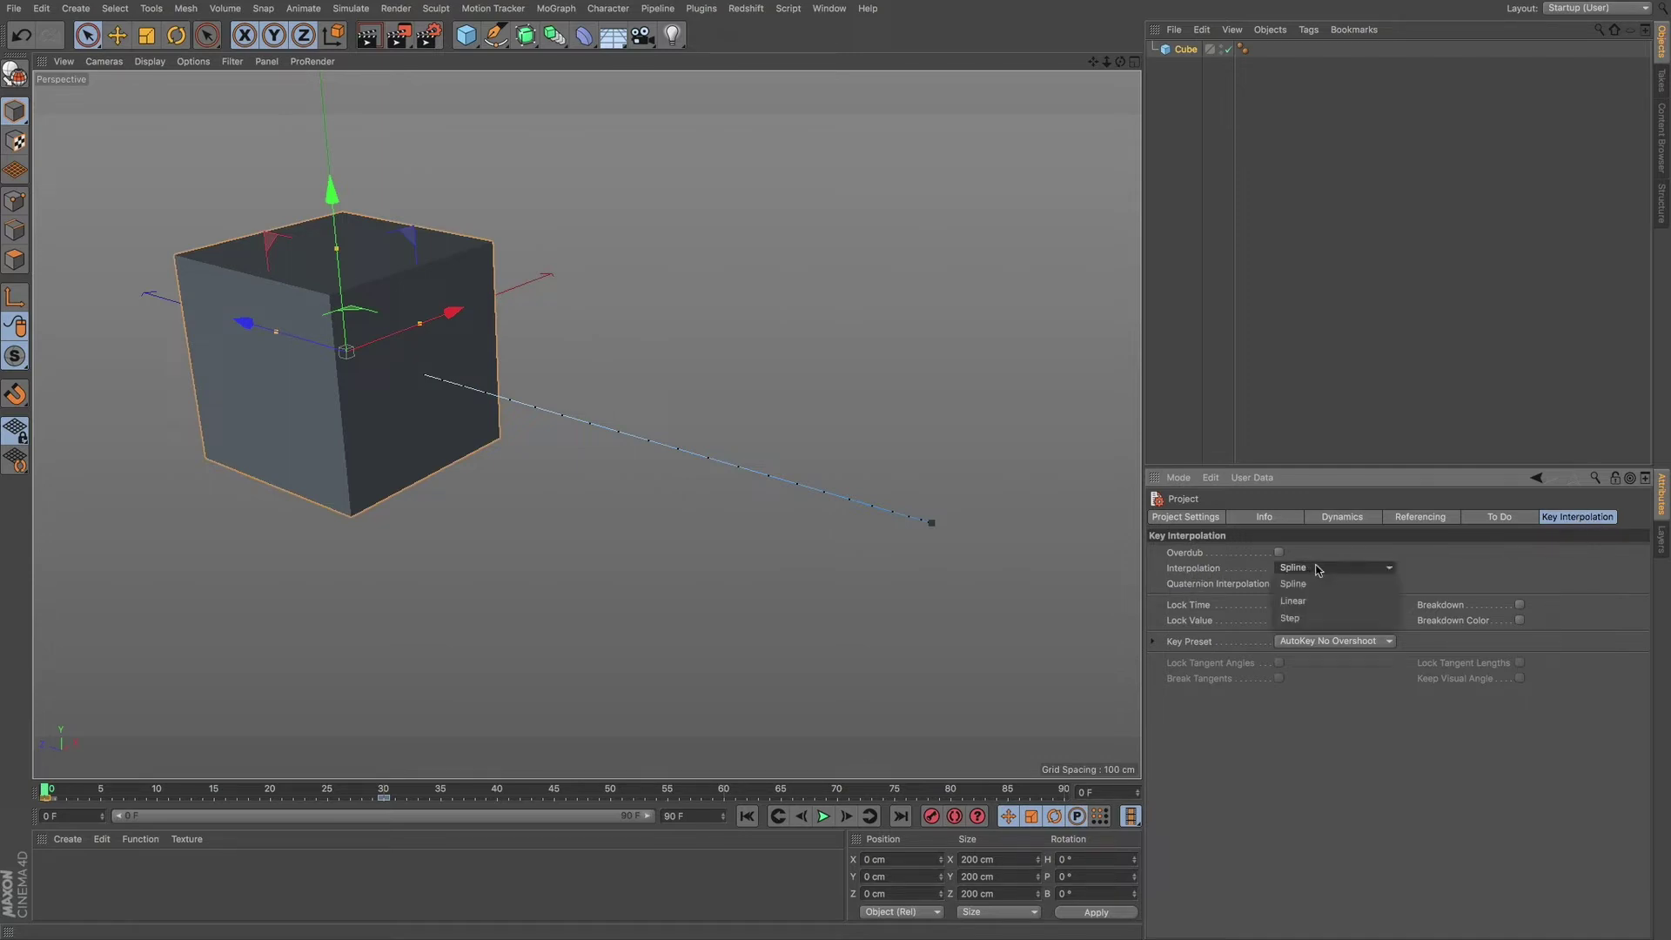
click(1346, 553)
click(1339, 573)
click(1384, 554)
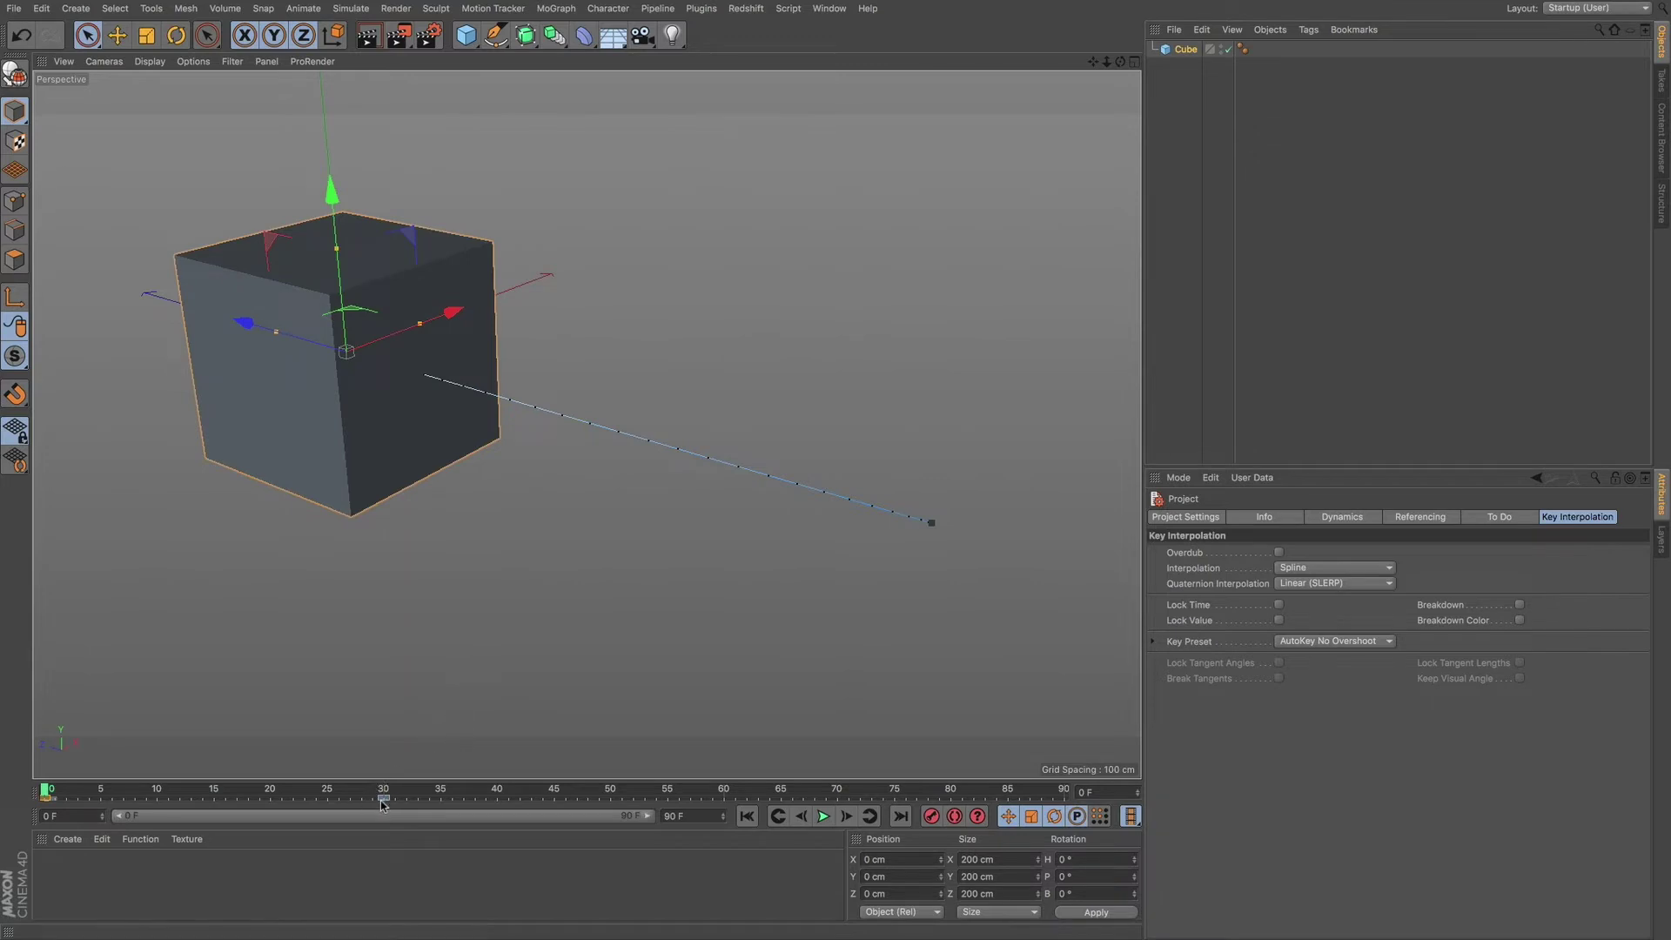
Drag the end key to frames 22, 12 and then 13, and play back the faster slide.
drag(383, 800, 114, 802)
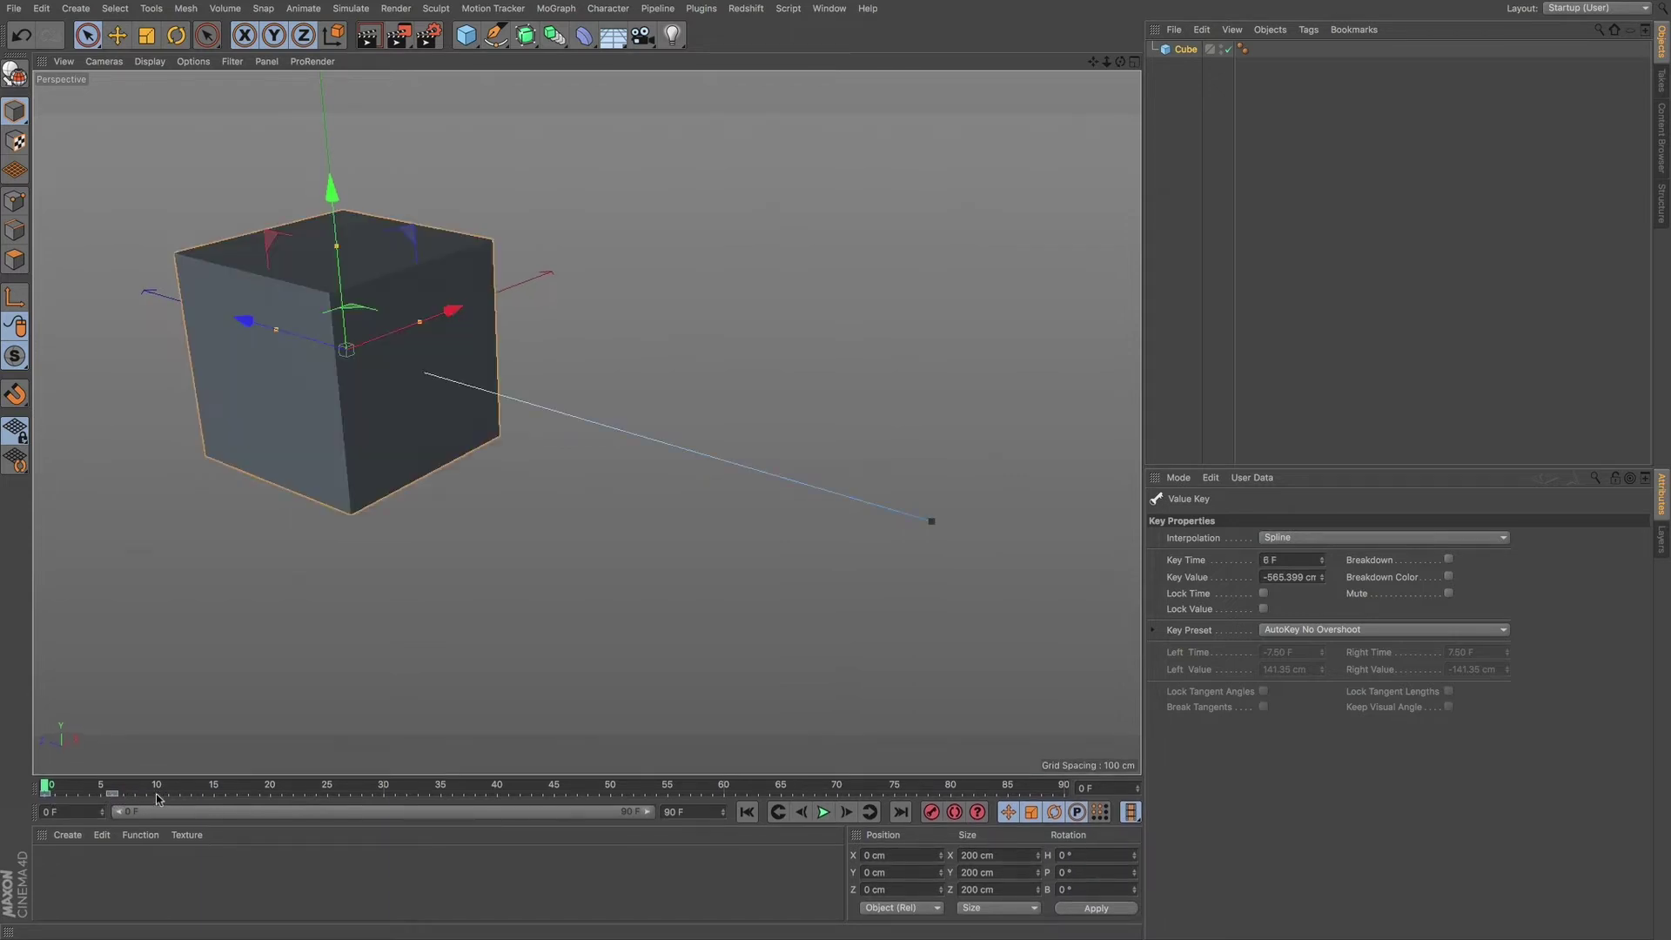
drag(111, 795, 180, 795)
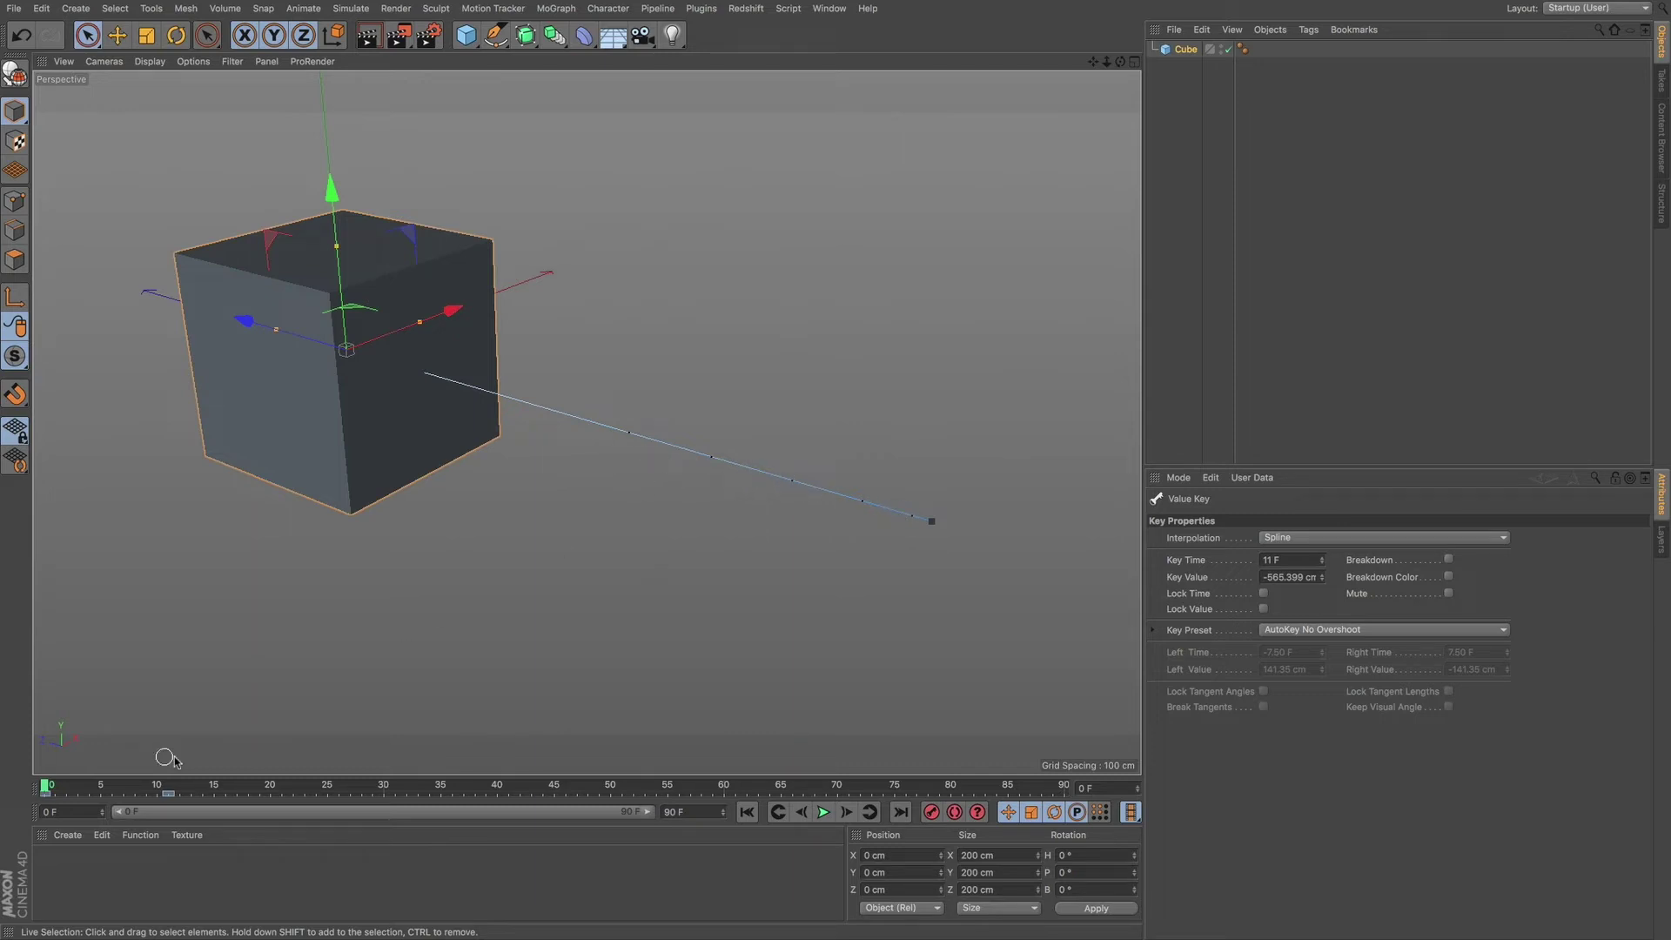
drag(170, 797, 183, 798)
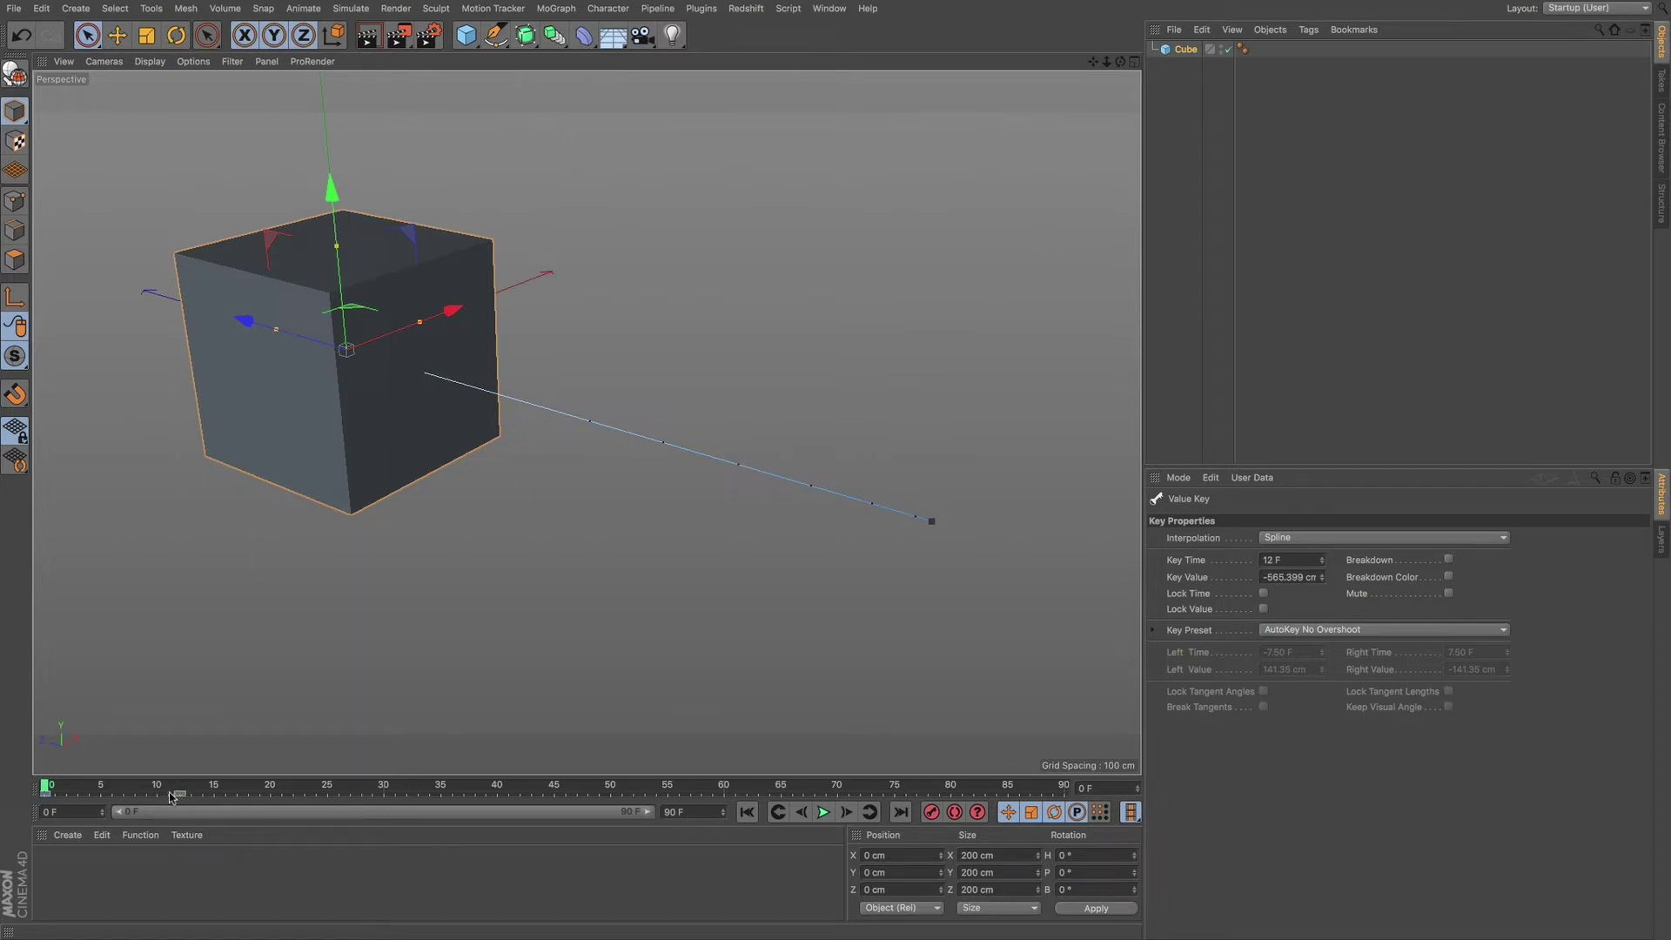
key(F8)
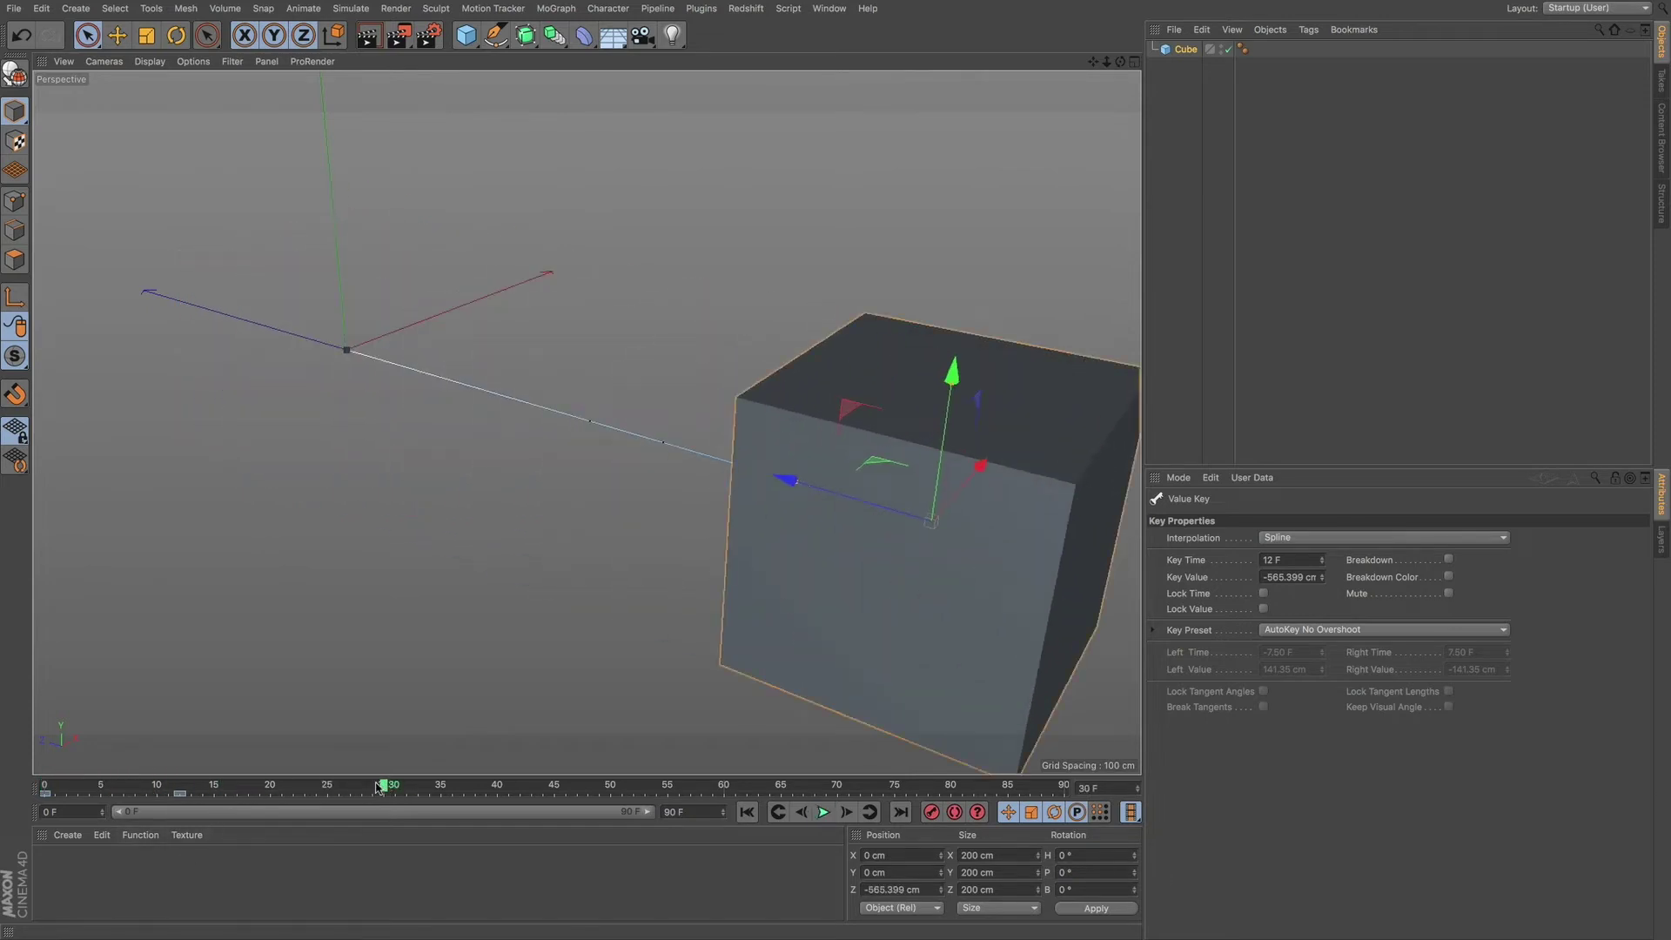
key(shift+f)
Move the end key to frame 51, preview the slower slide, then settle it back at frame 30.
drag(181, 796, 622, 797)
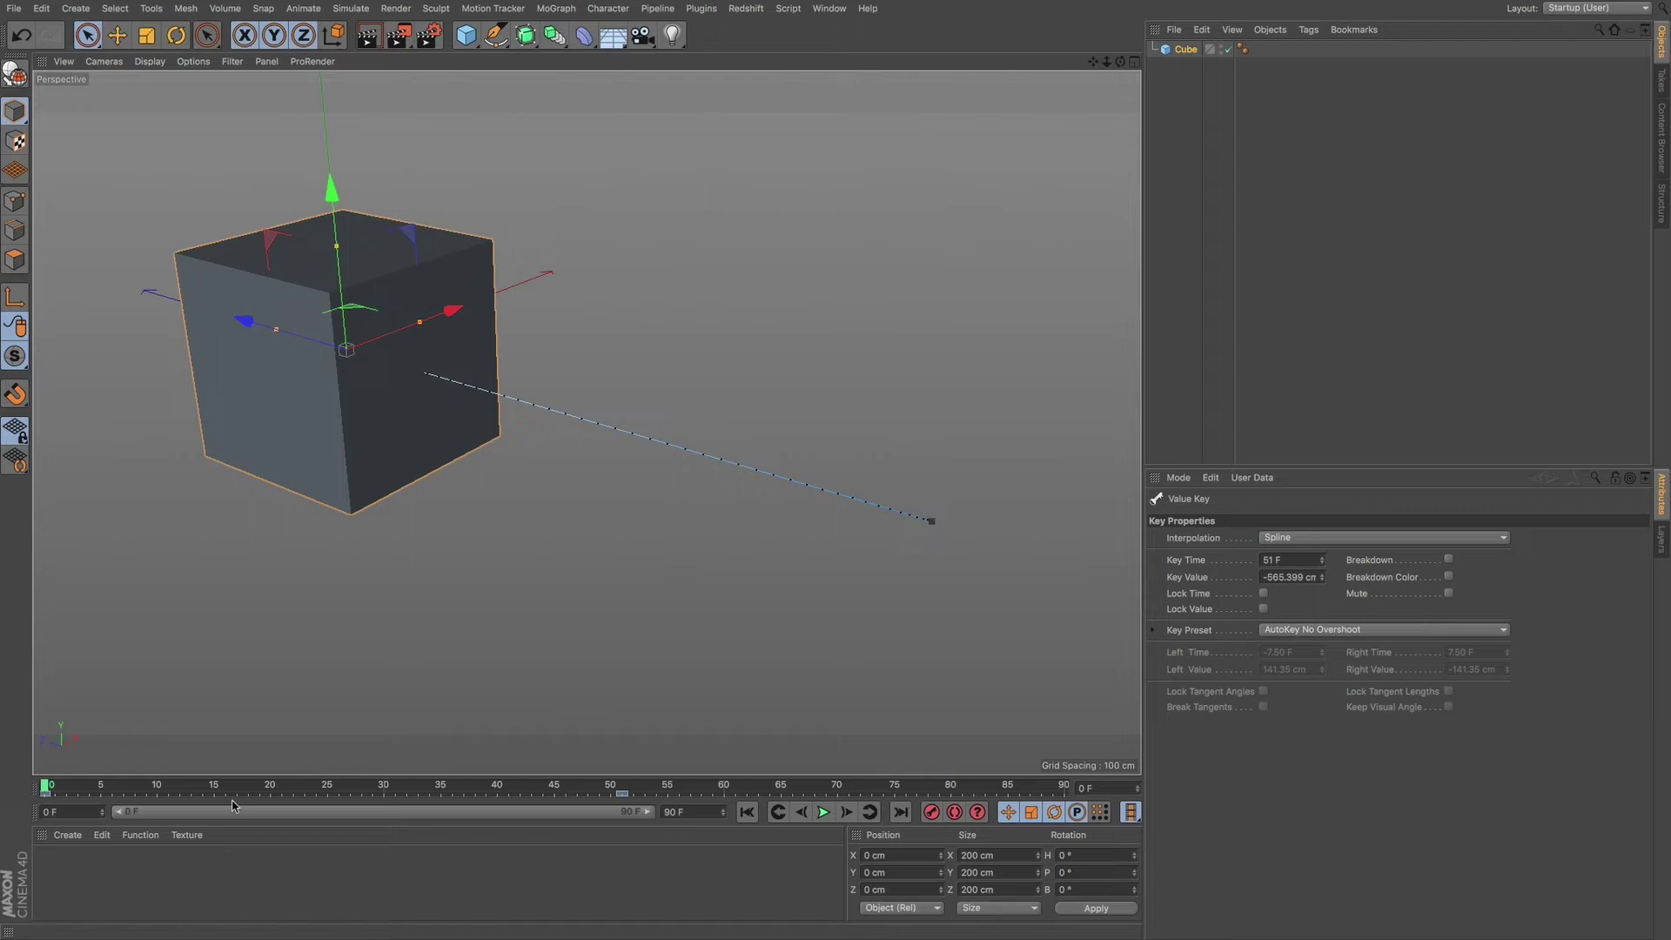
key(F8)
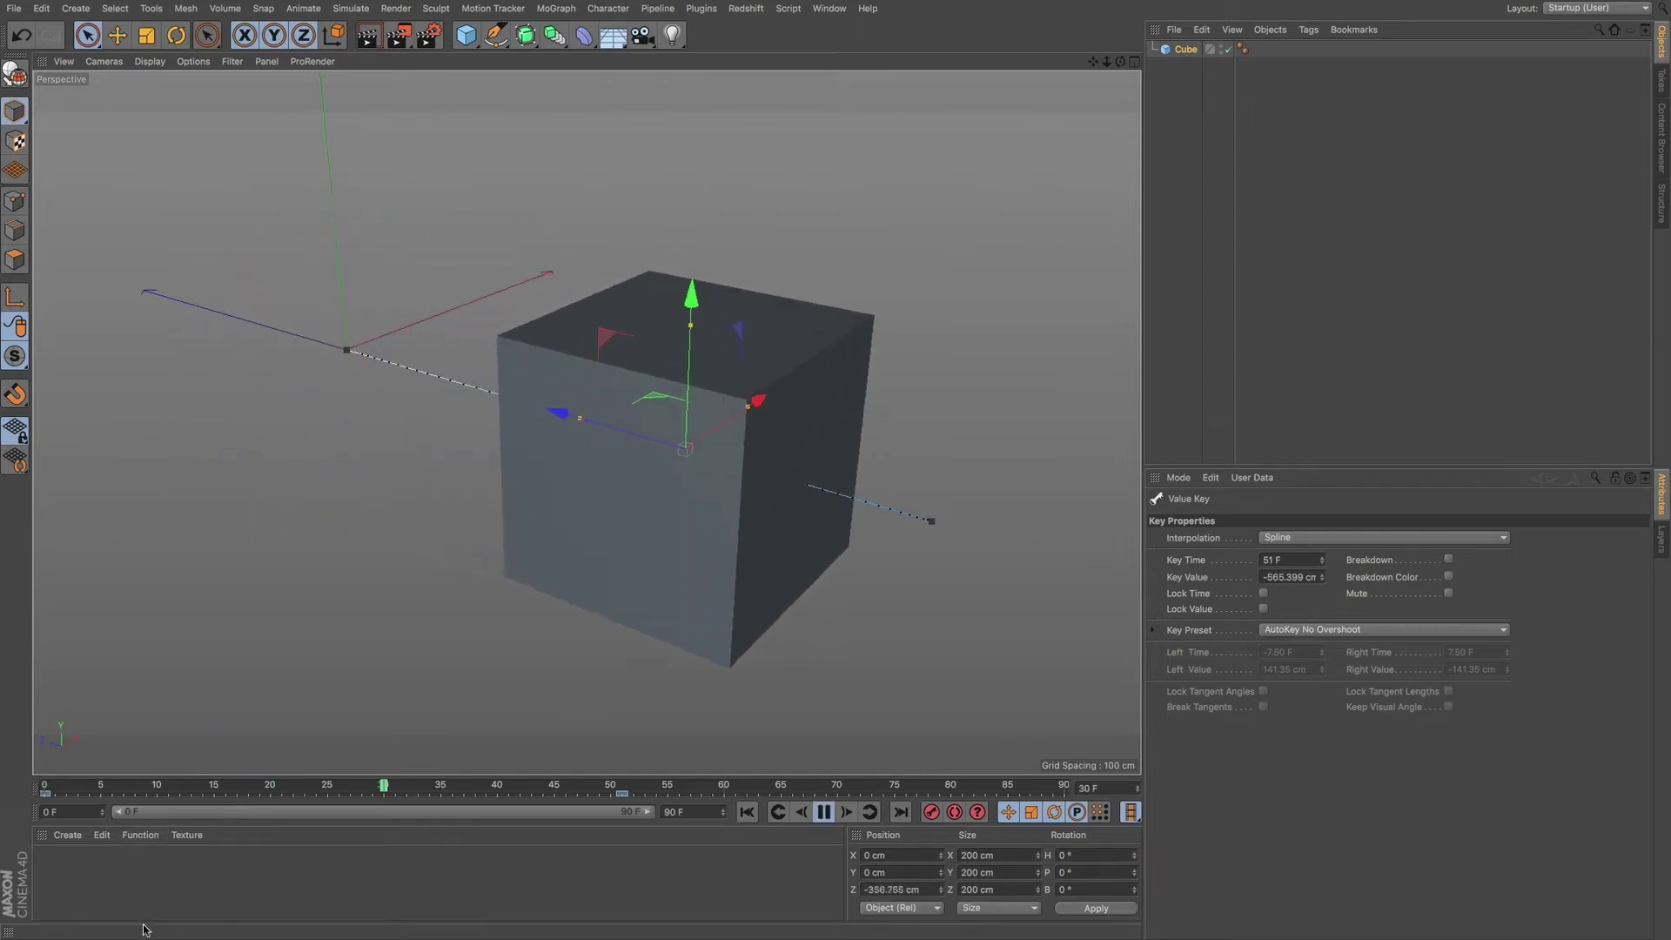
key(F8)
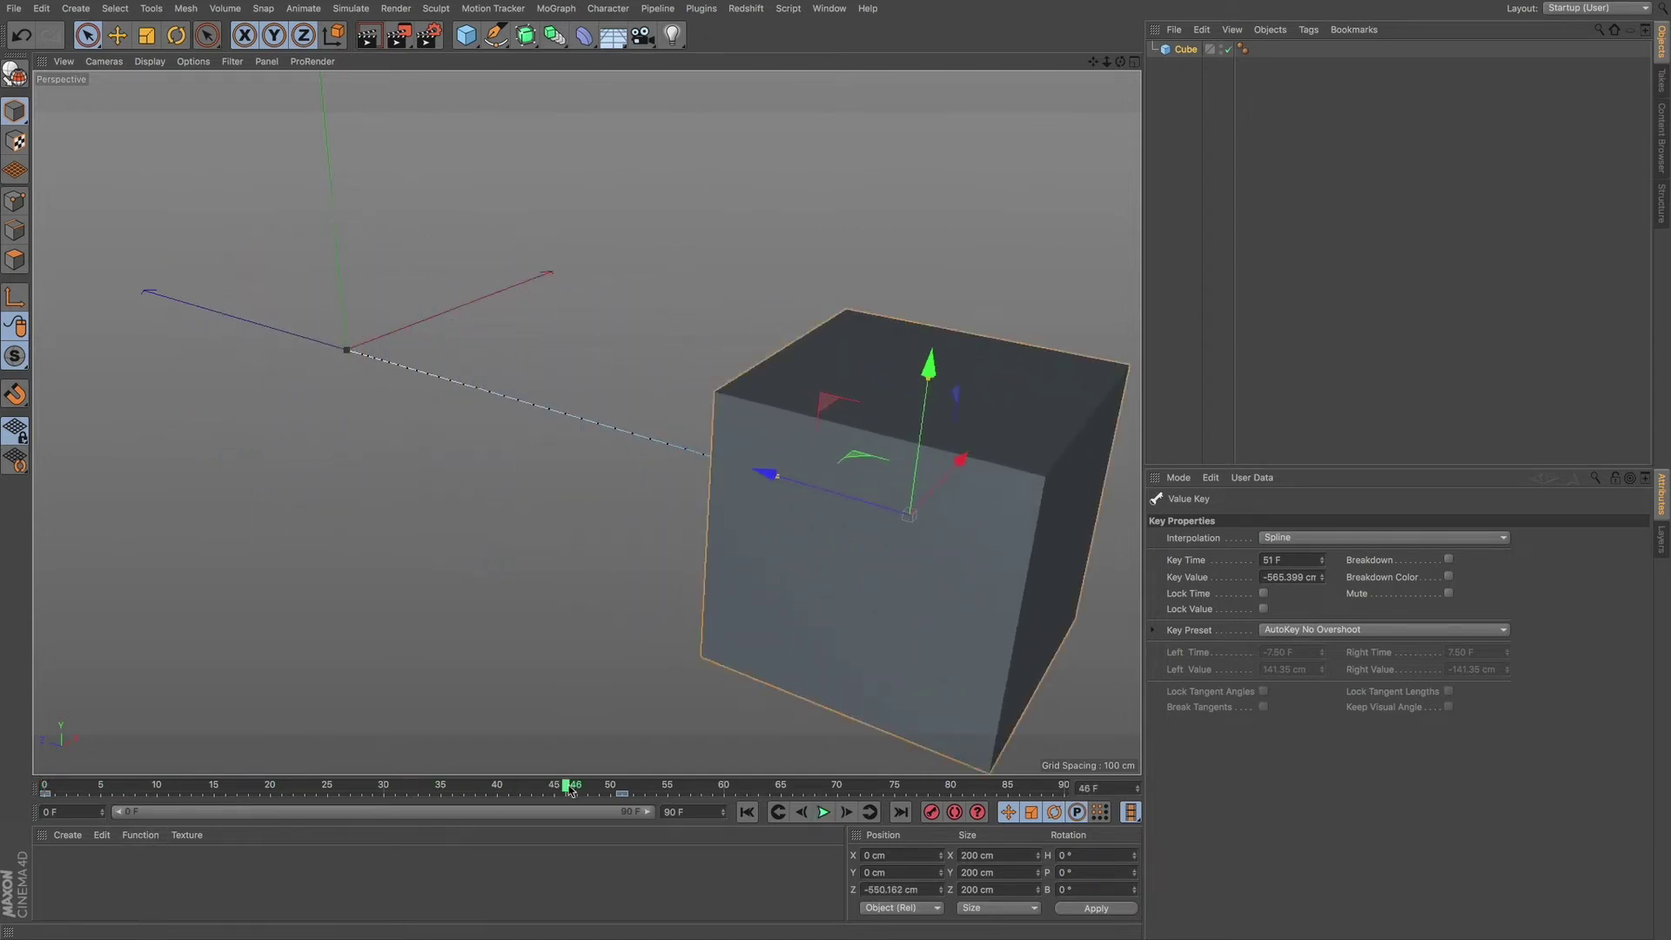
drag(570, 790, 45, 790)
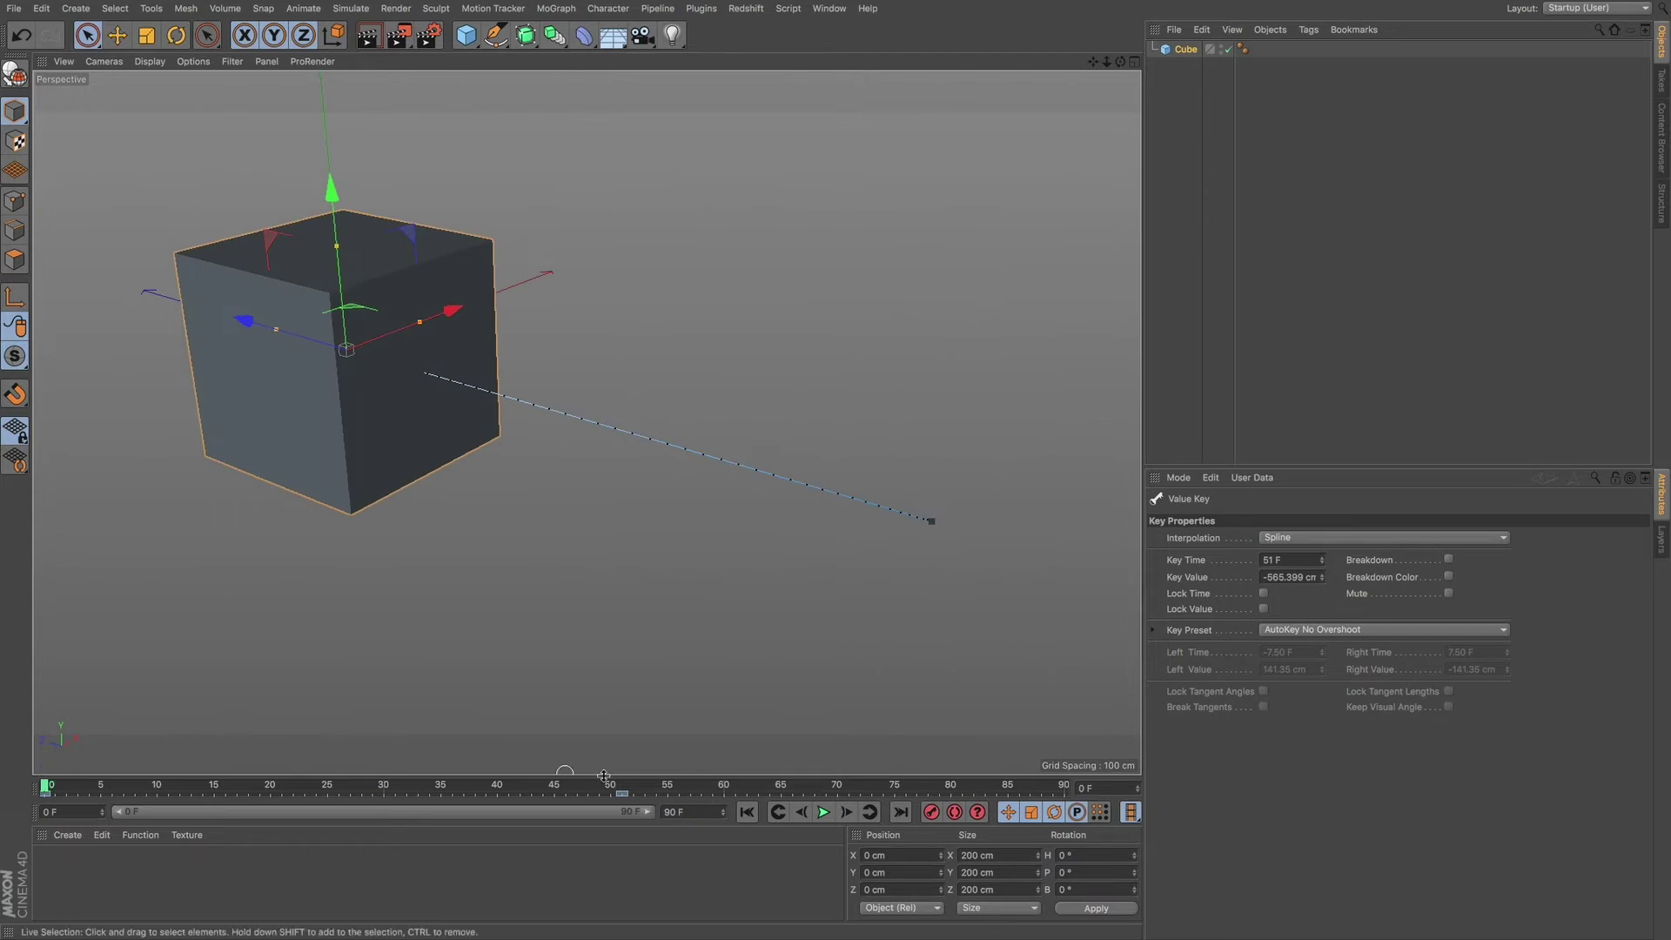
drag(616, 795, 385, 808)
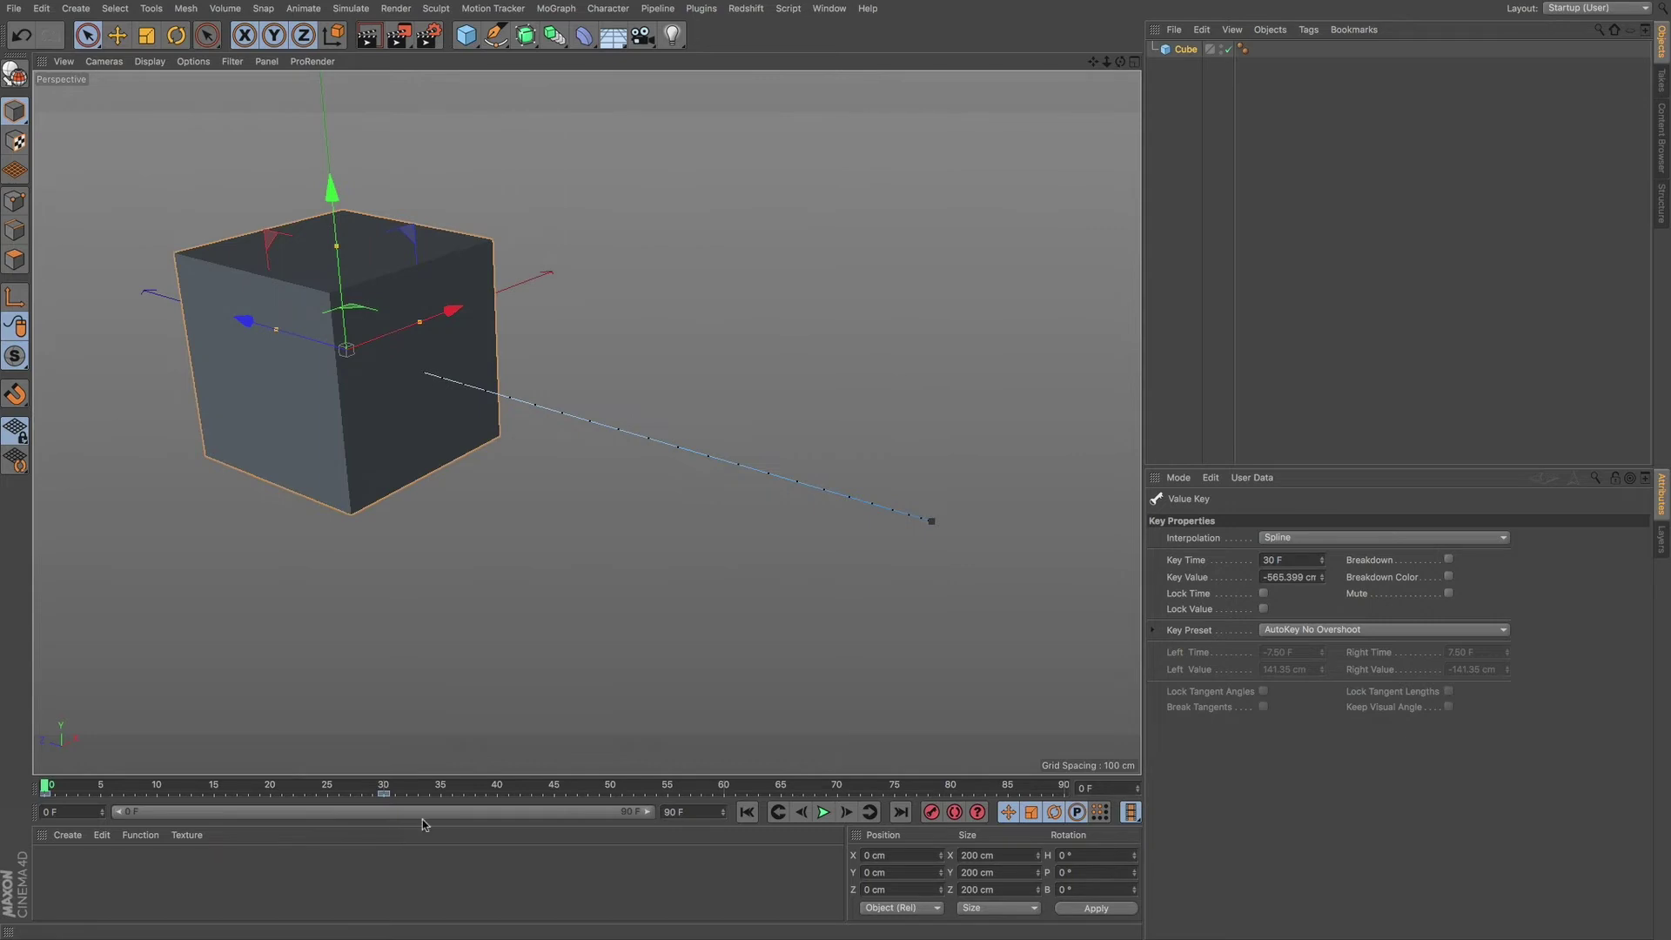
Open the Dope Sheet timeline and fit frames 0–30 into view.
key(shift+F3)
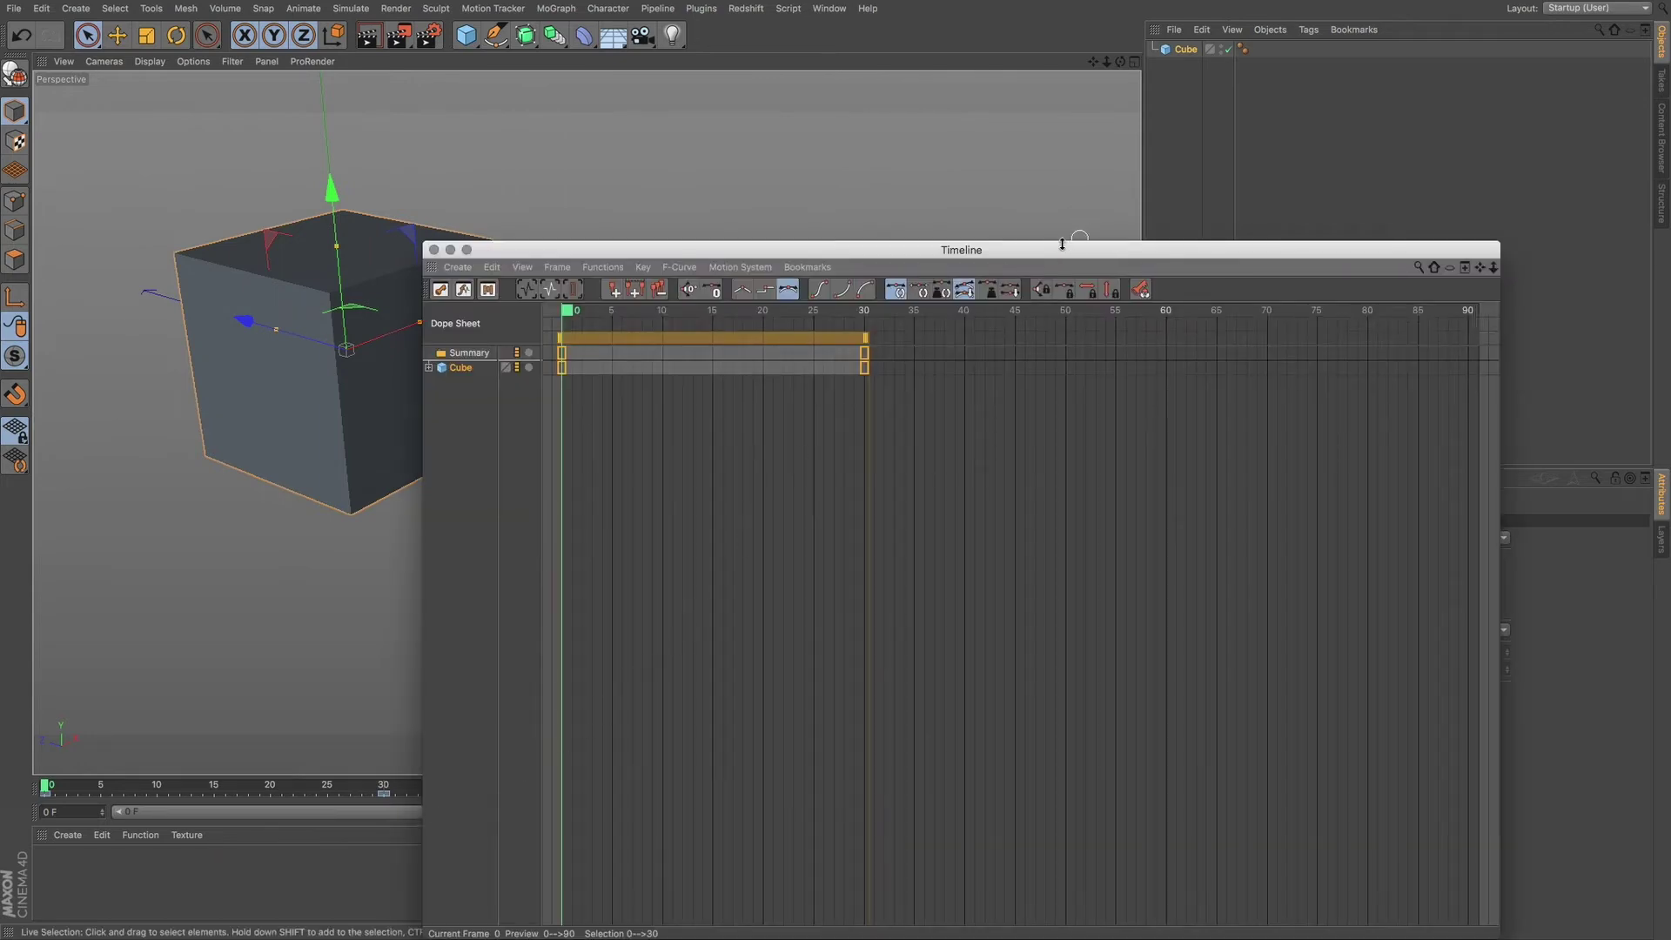
drag(1062, 245, 939, 185)
click(828, 7)
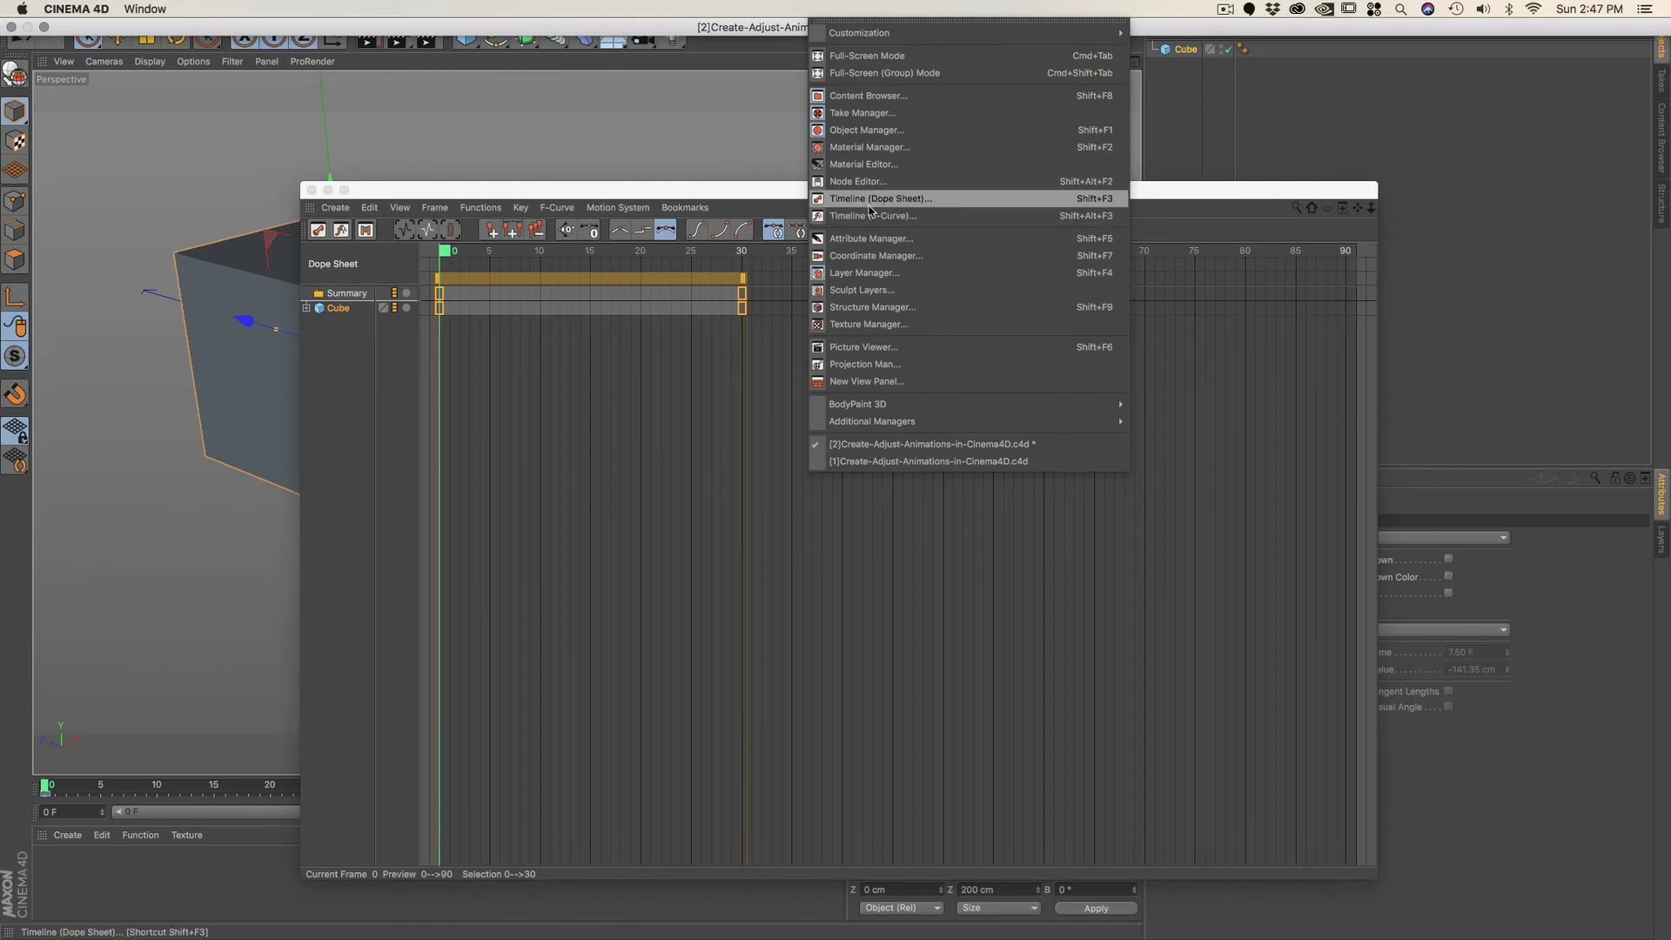
click(904, 199)
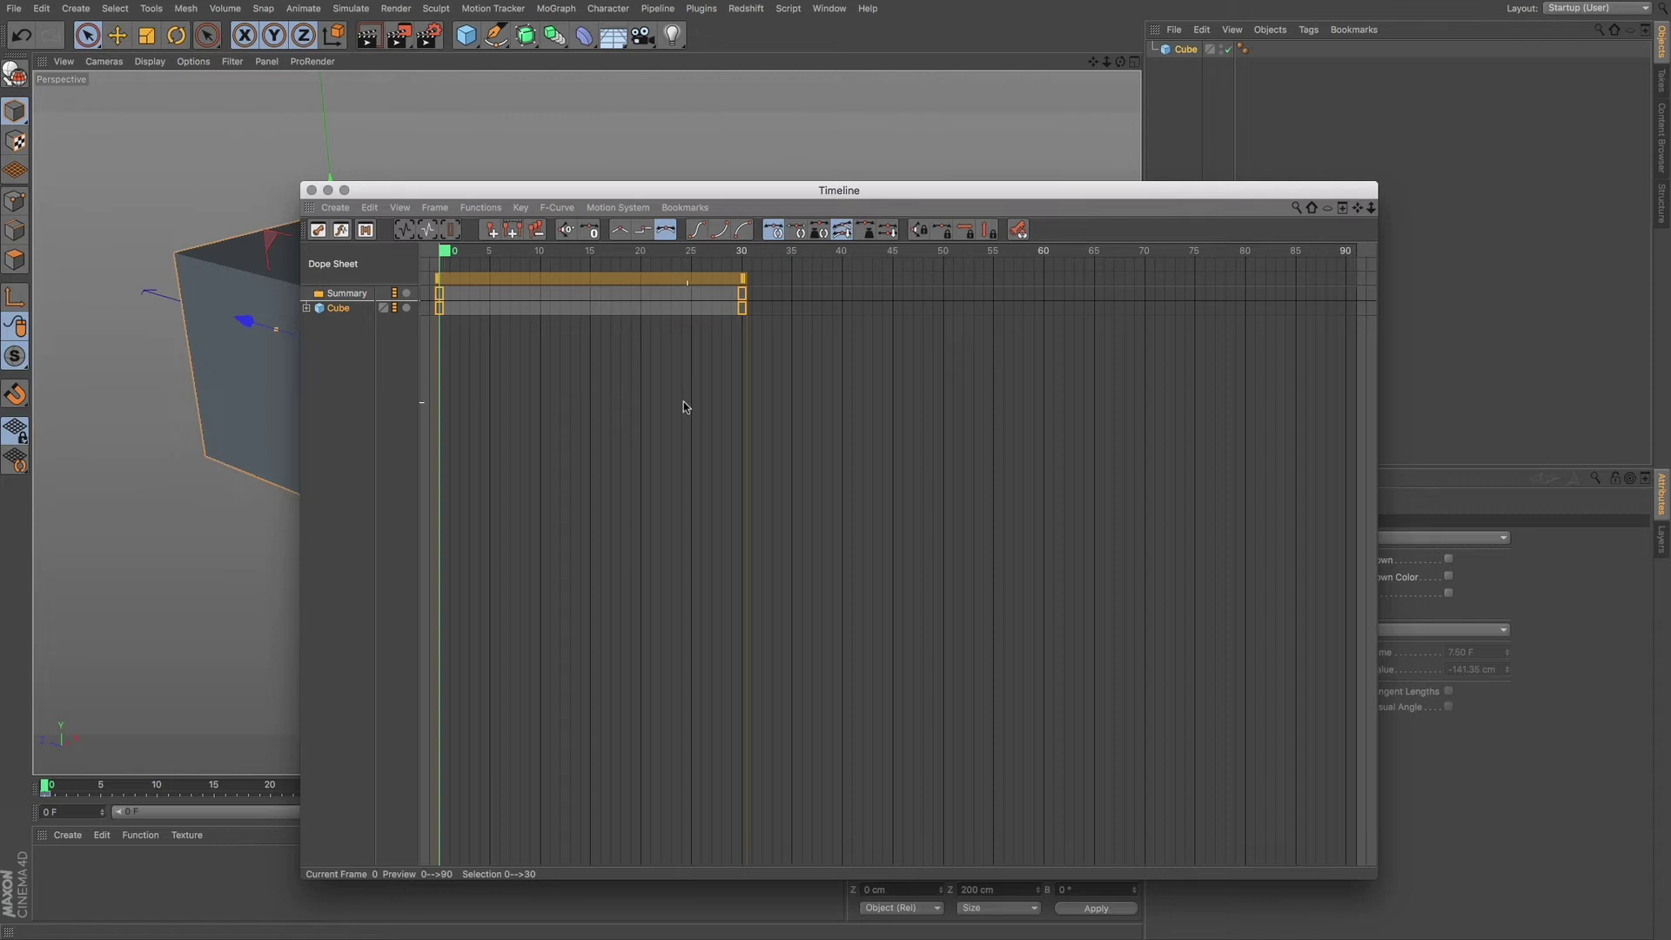
key(h)
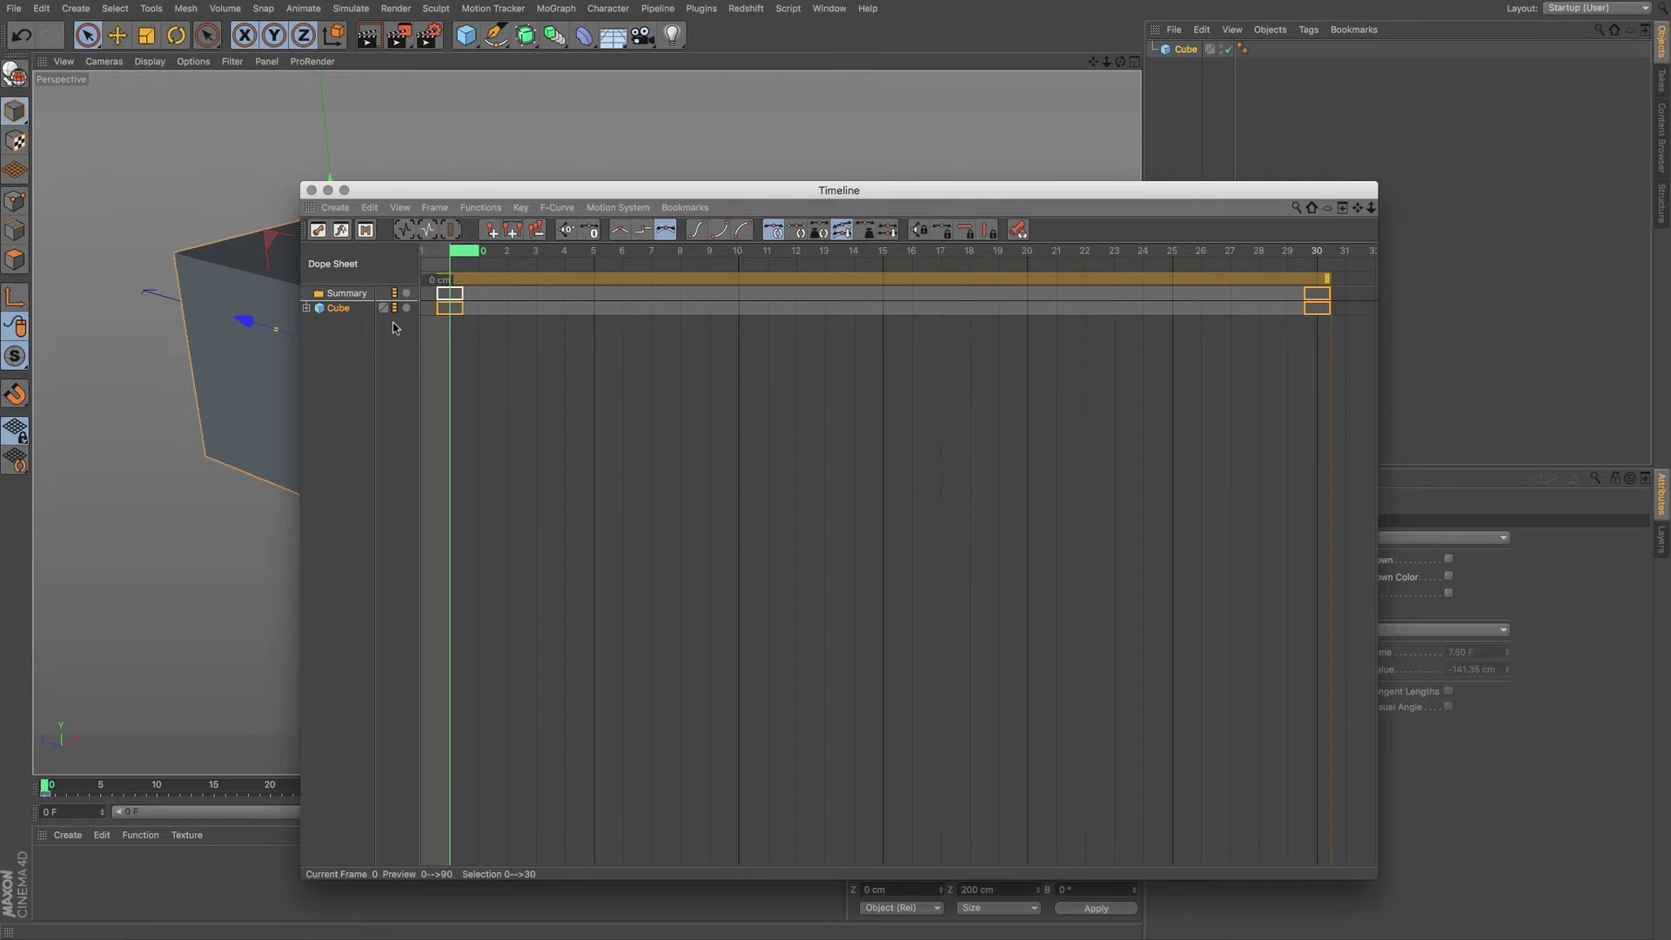
Select the frame-30 key and expand the Cube track down to its Position.Z curve.
mouse_move(1317, 306)
mouse_down()
mouse_move(1190, 300)
mouse_move(1312, 304)
mouse_up()
click(1314, 303)
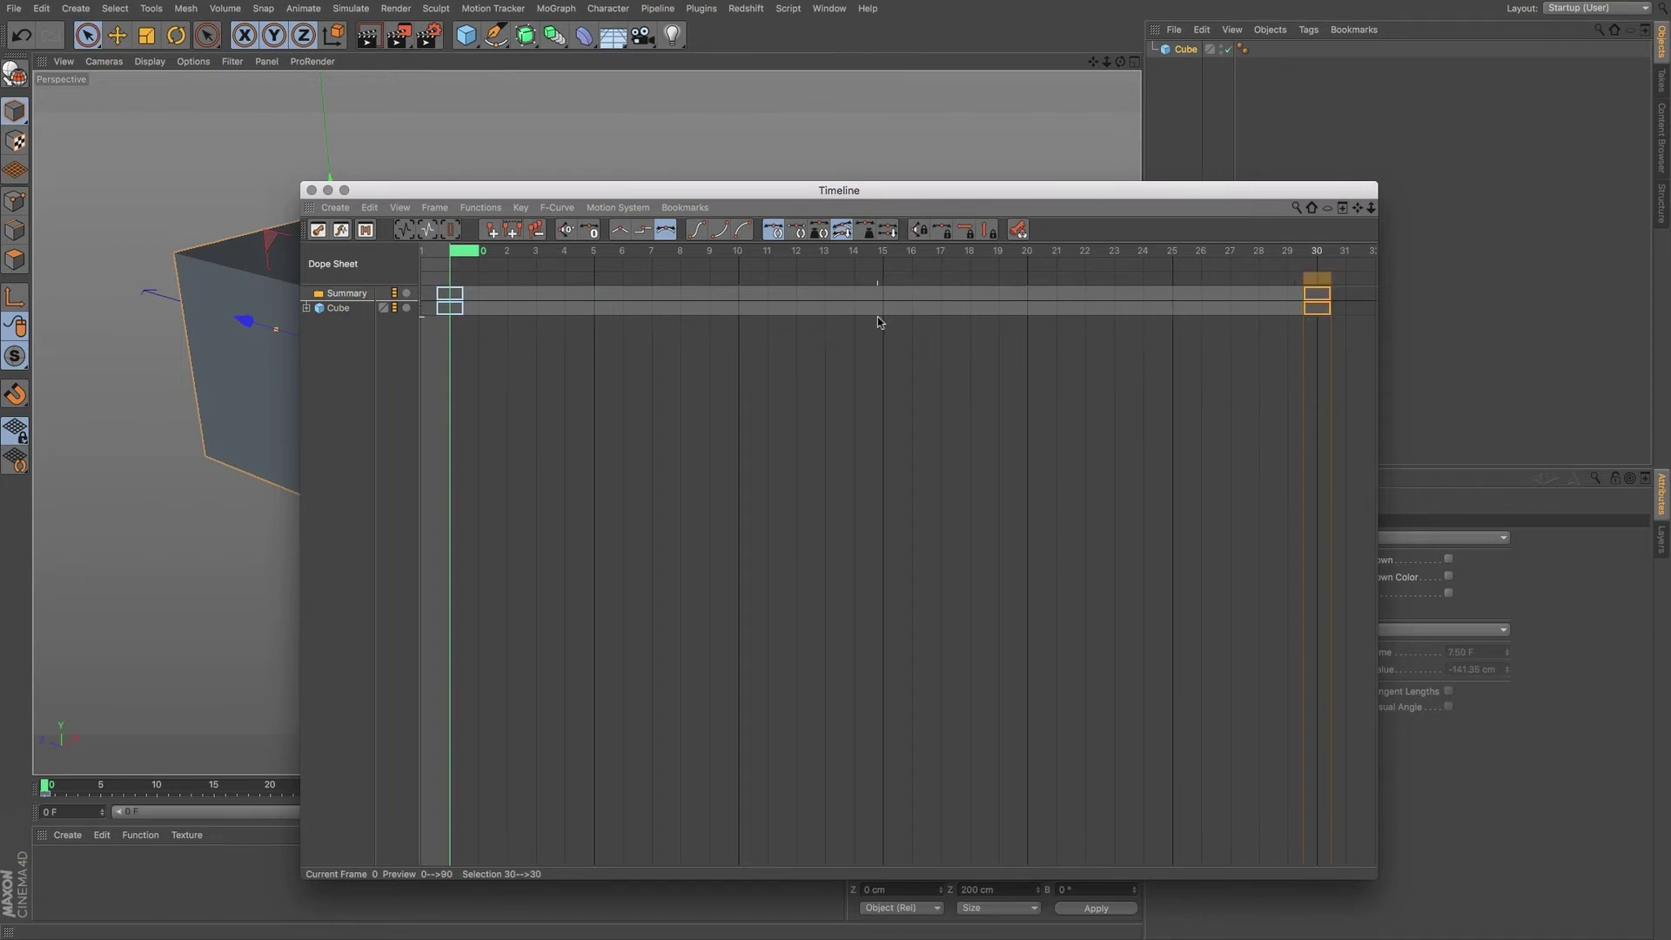
click(305, 308)
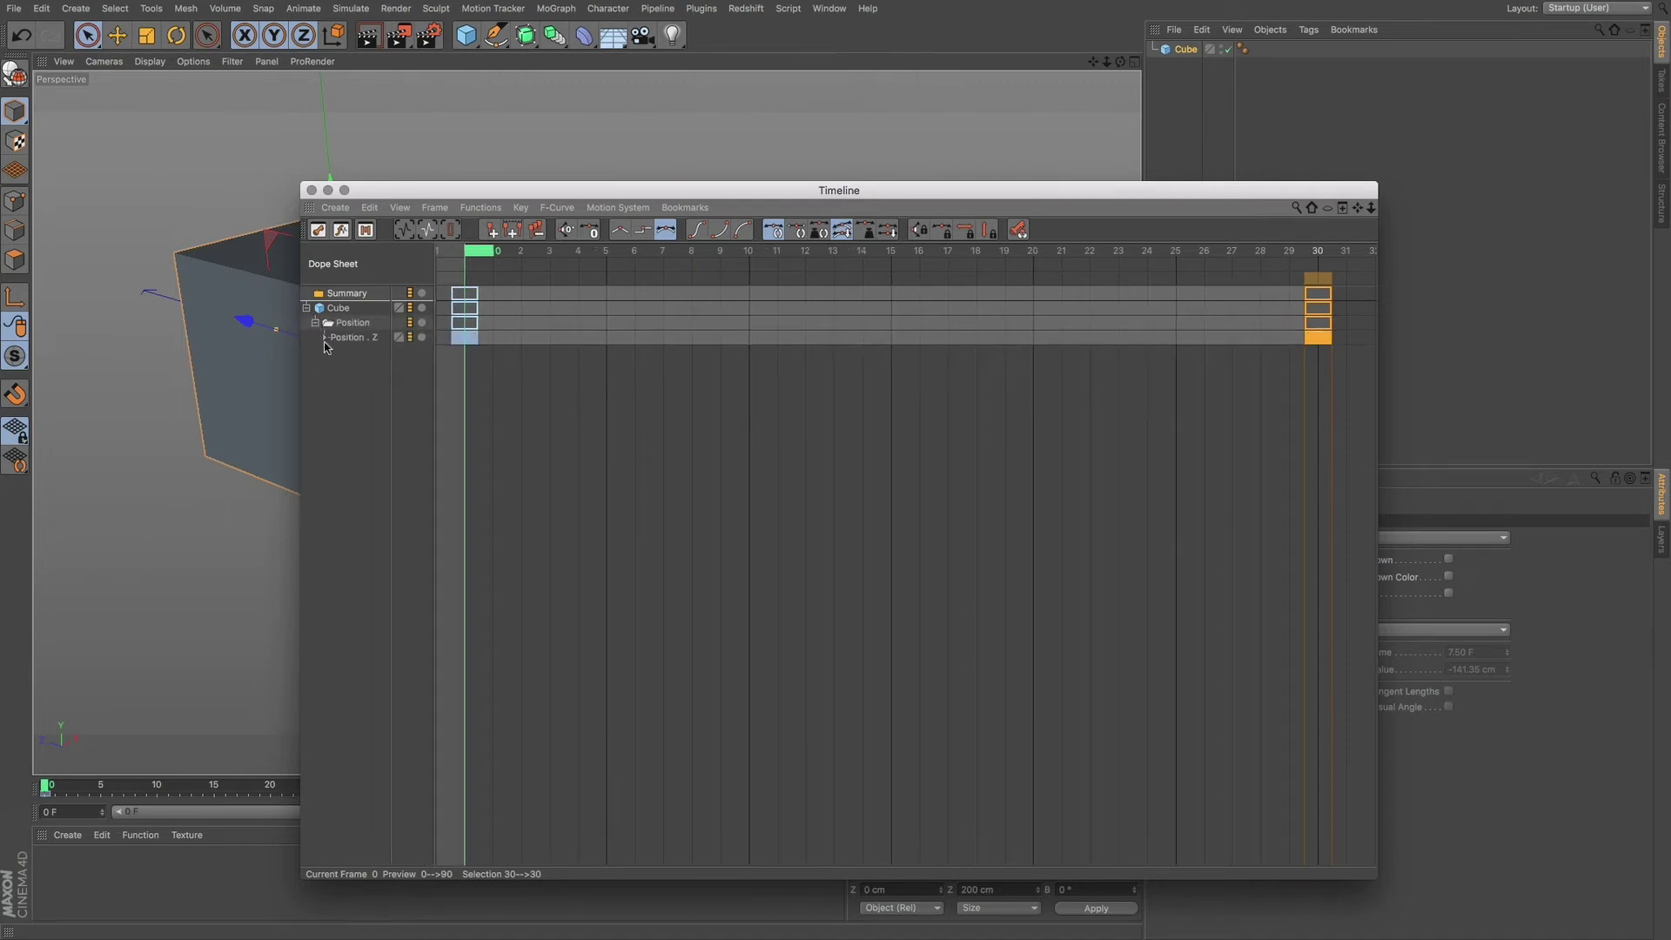
key(ctrl+a)
click(327, 339)
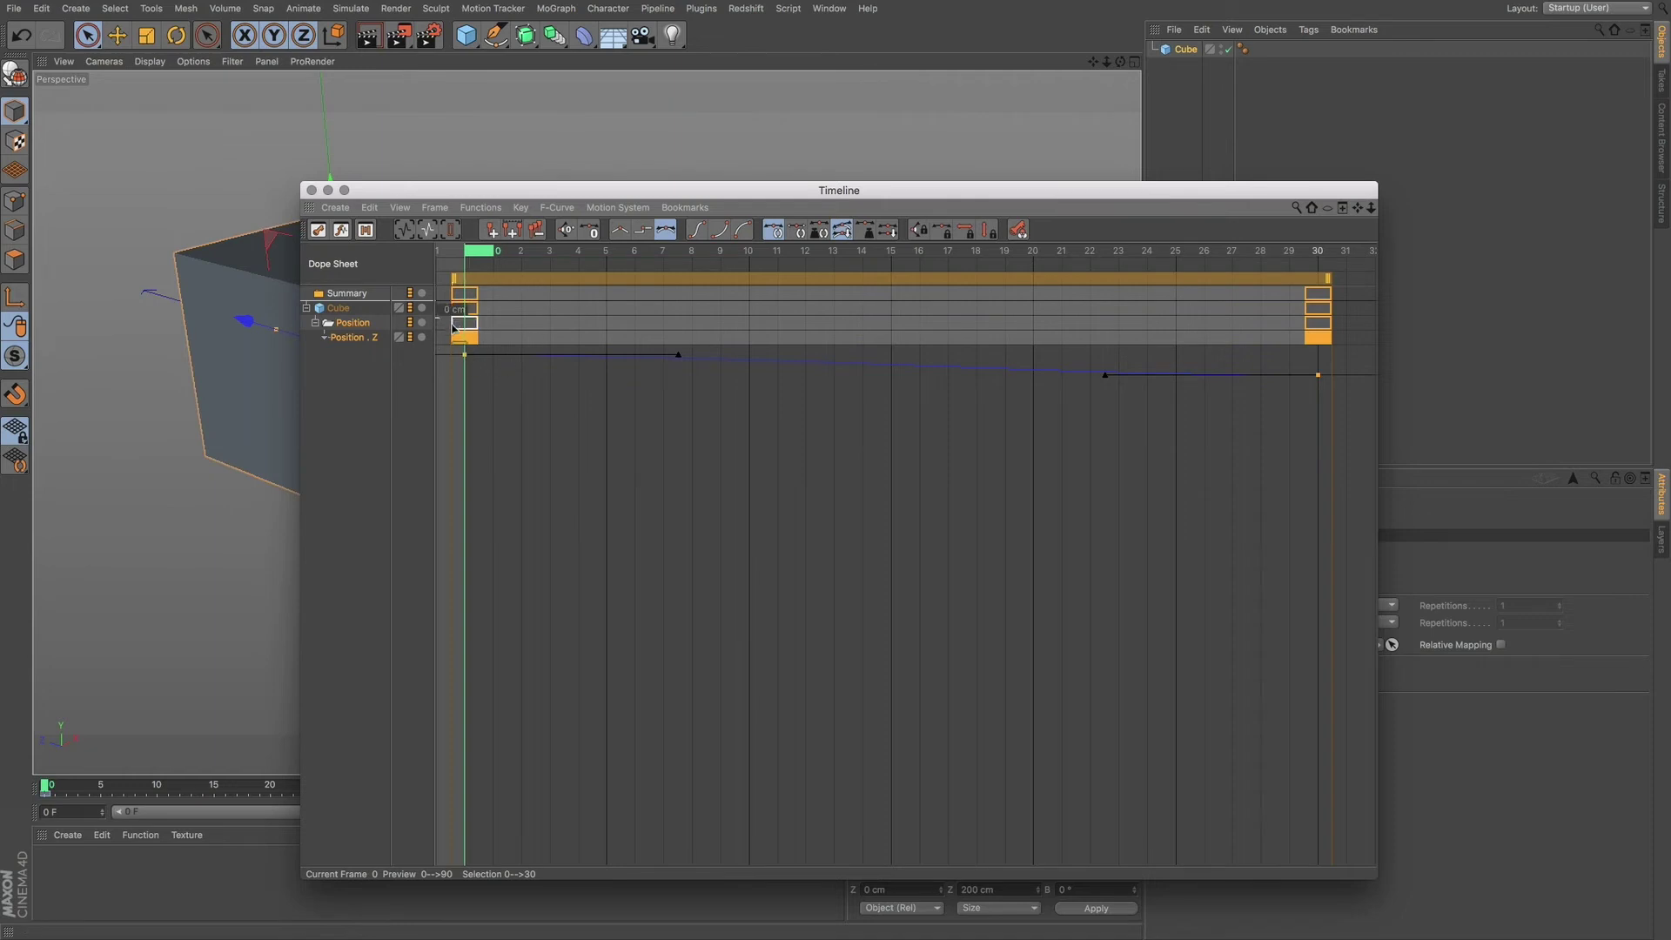
In F-Curve mode, drag the frame-30 key's left tangent upward to steepen the curve's end.
click(342, 231)
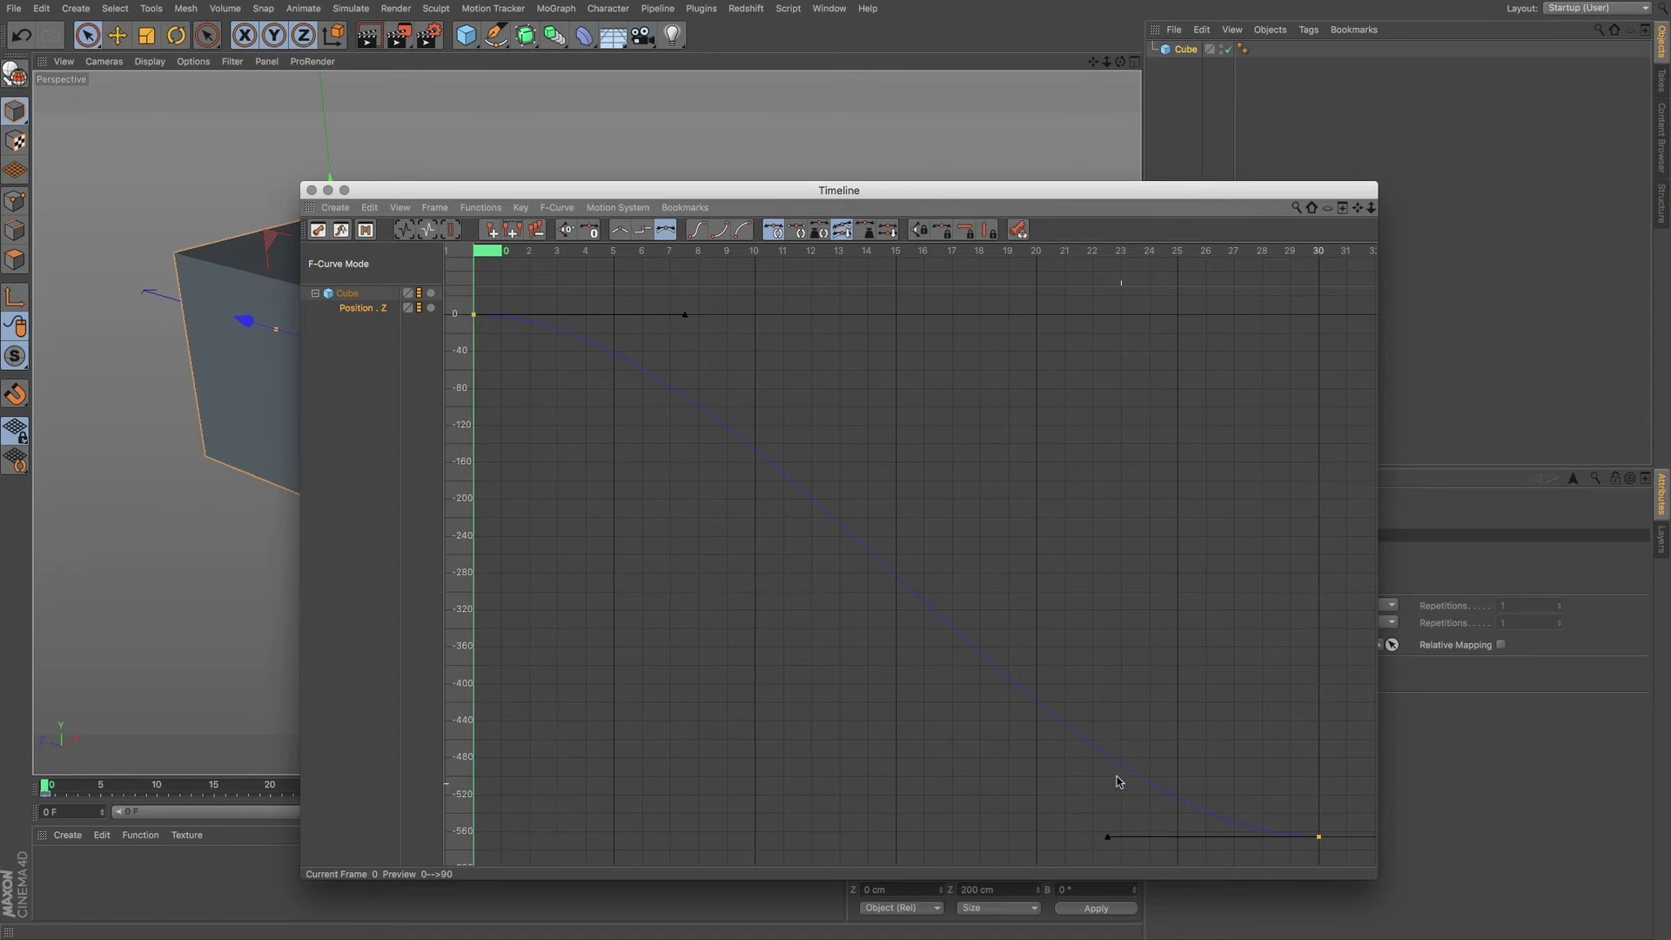
mouse_move(1376, 878)
mouse_down()
mouse_move(1439, 902)
mouse_move(1377, 853)
mouse_up()
click(1377, 861)
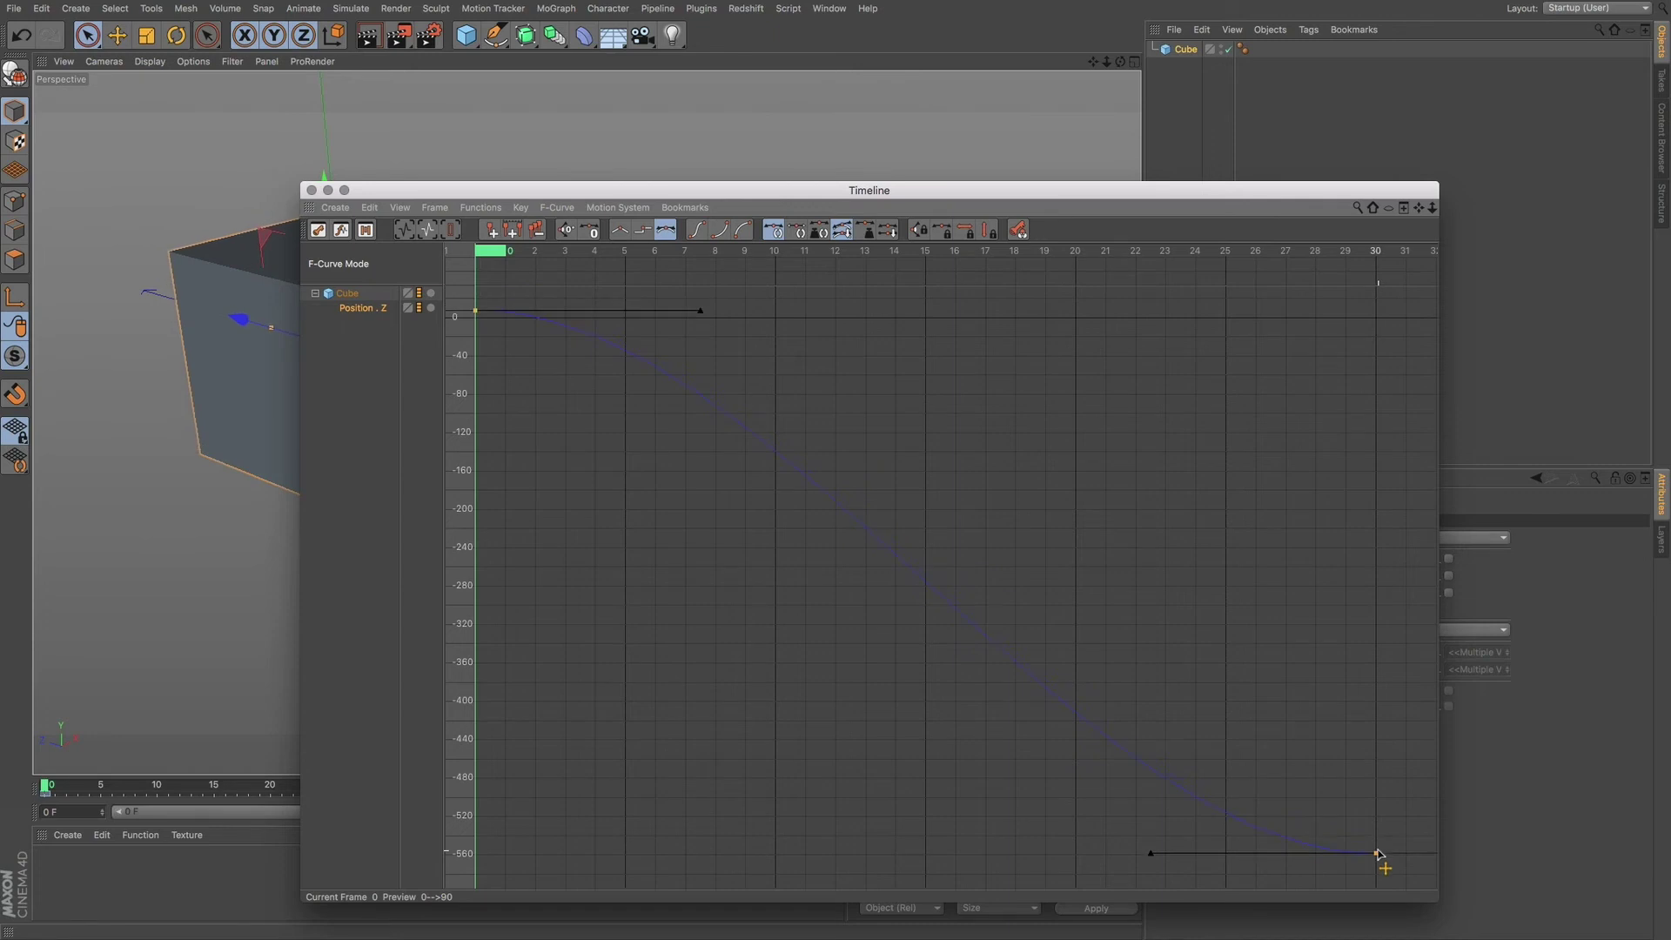
drag(801, 190, 960, 136)
drag(1305, 136, 1056, 168)
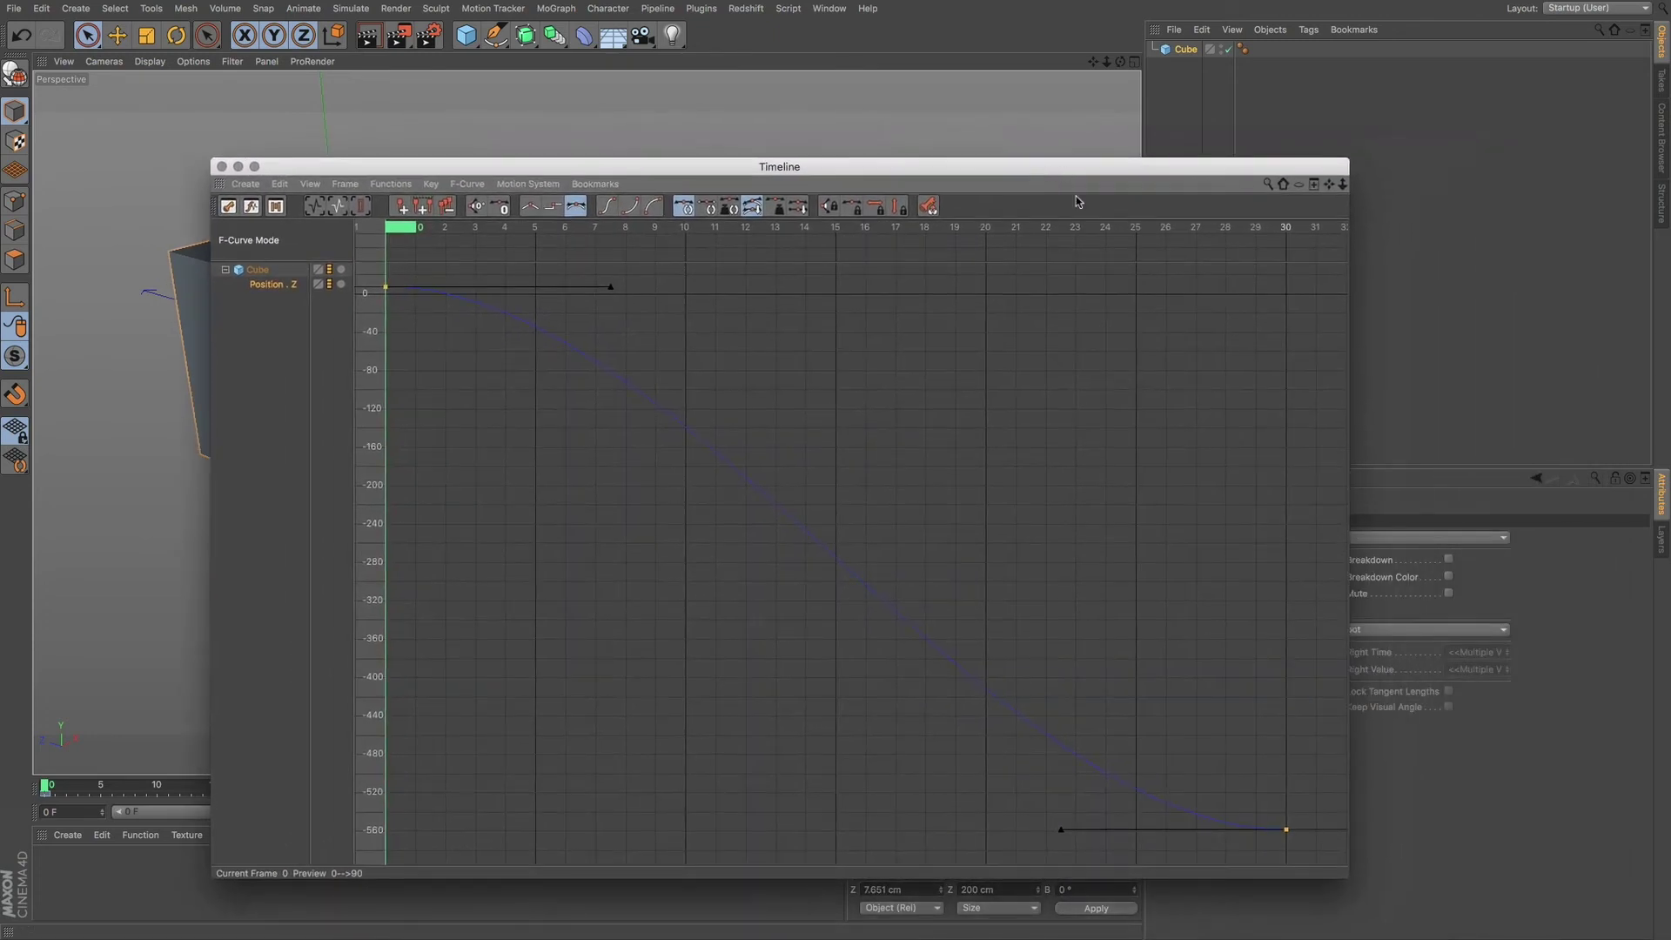
click(1062, 831)
drag(1064, 836, 1261, 671)
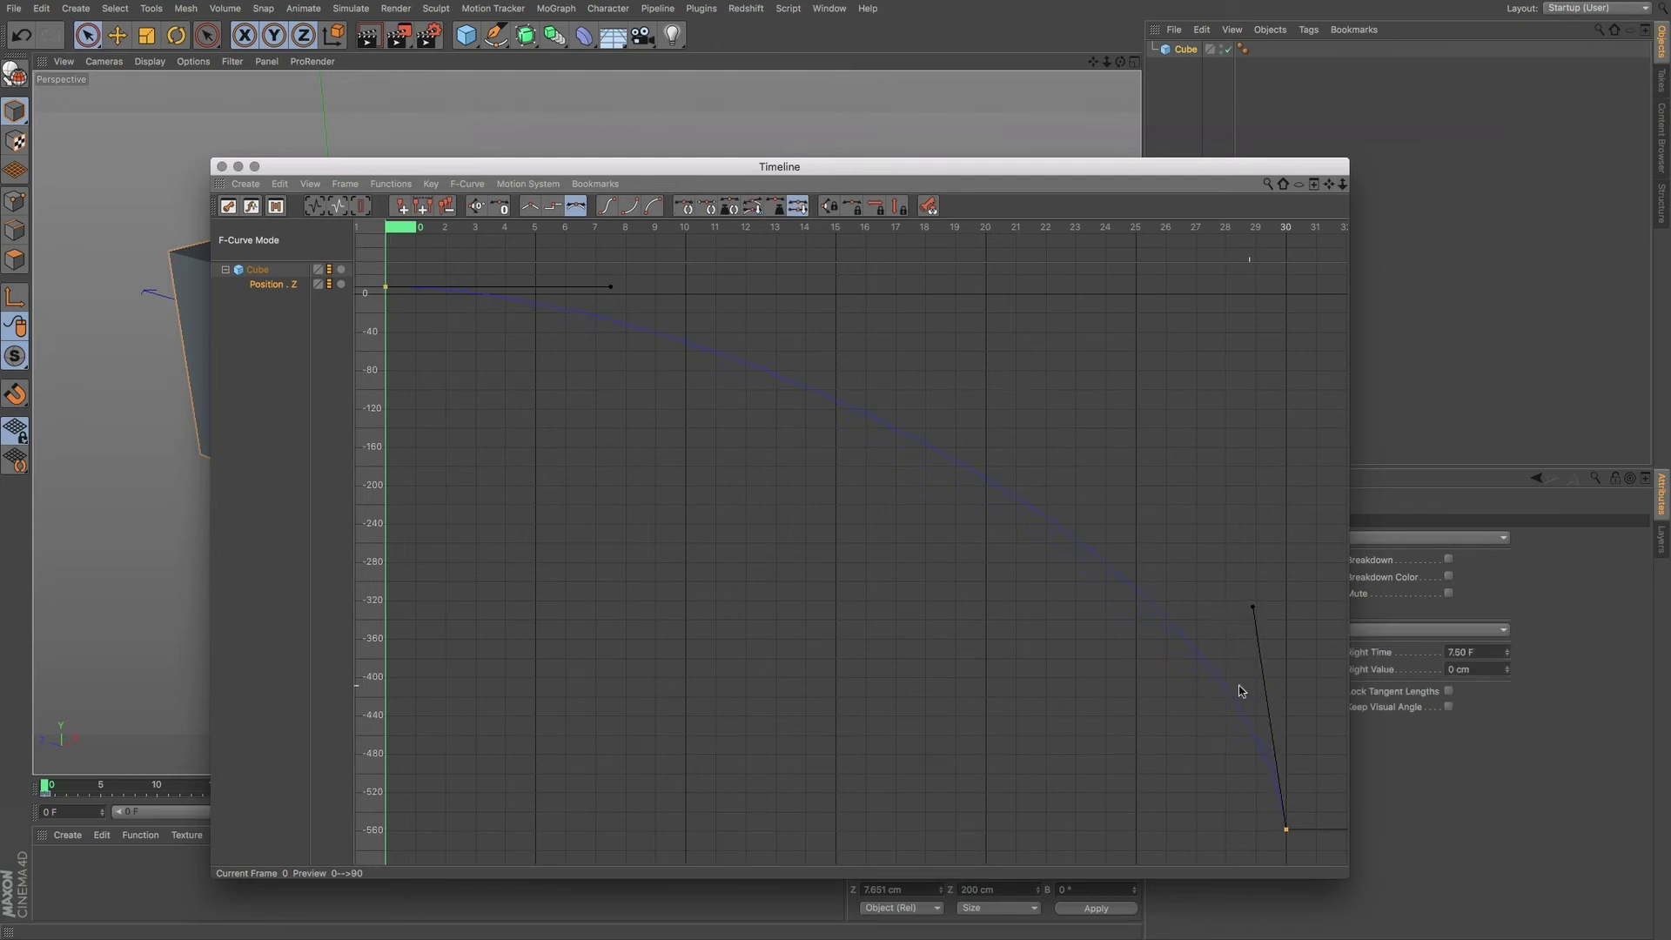
drag(683, 165, 1670, 155)
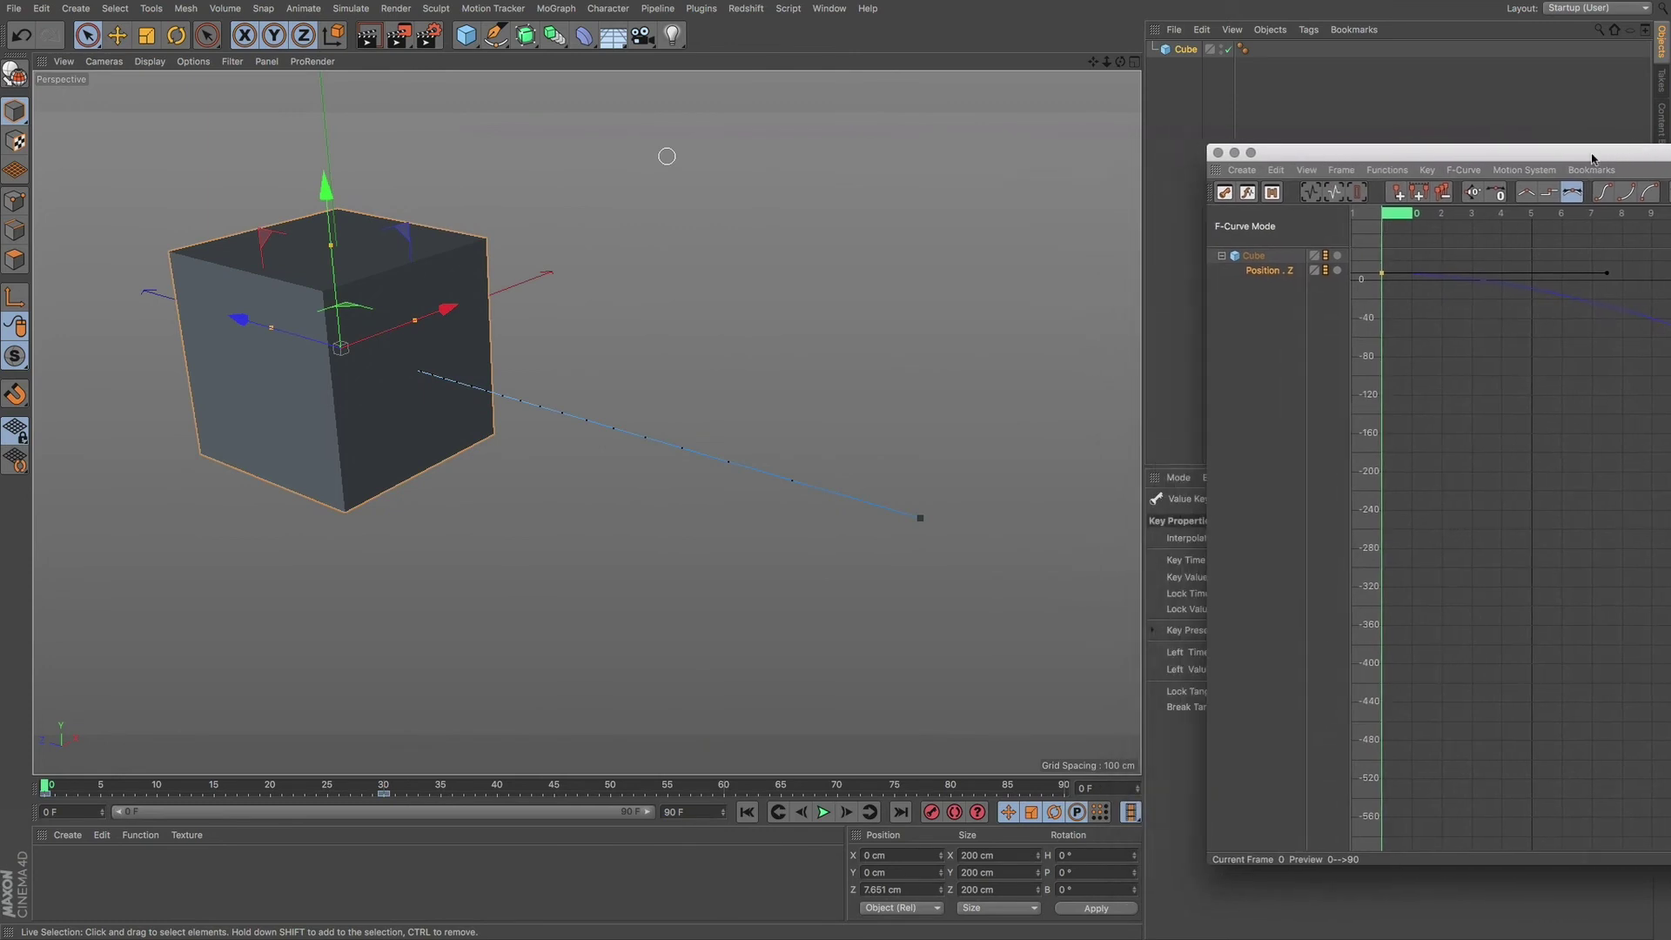
click(823, 812)
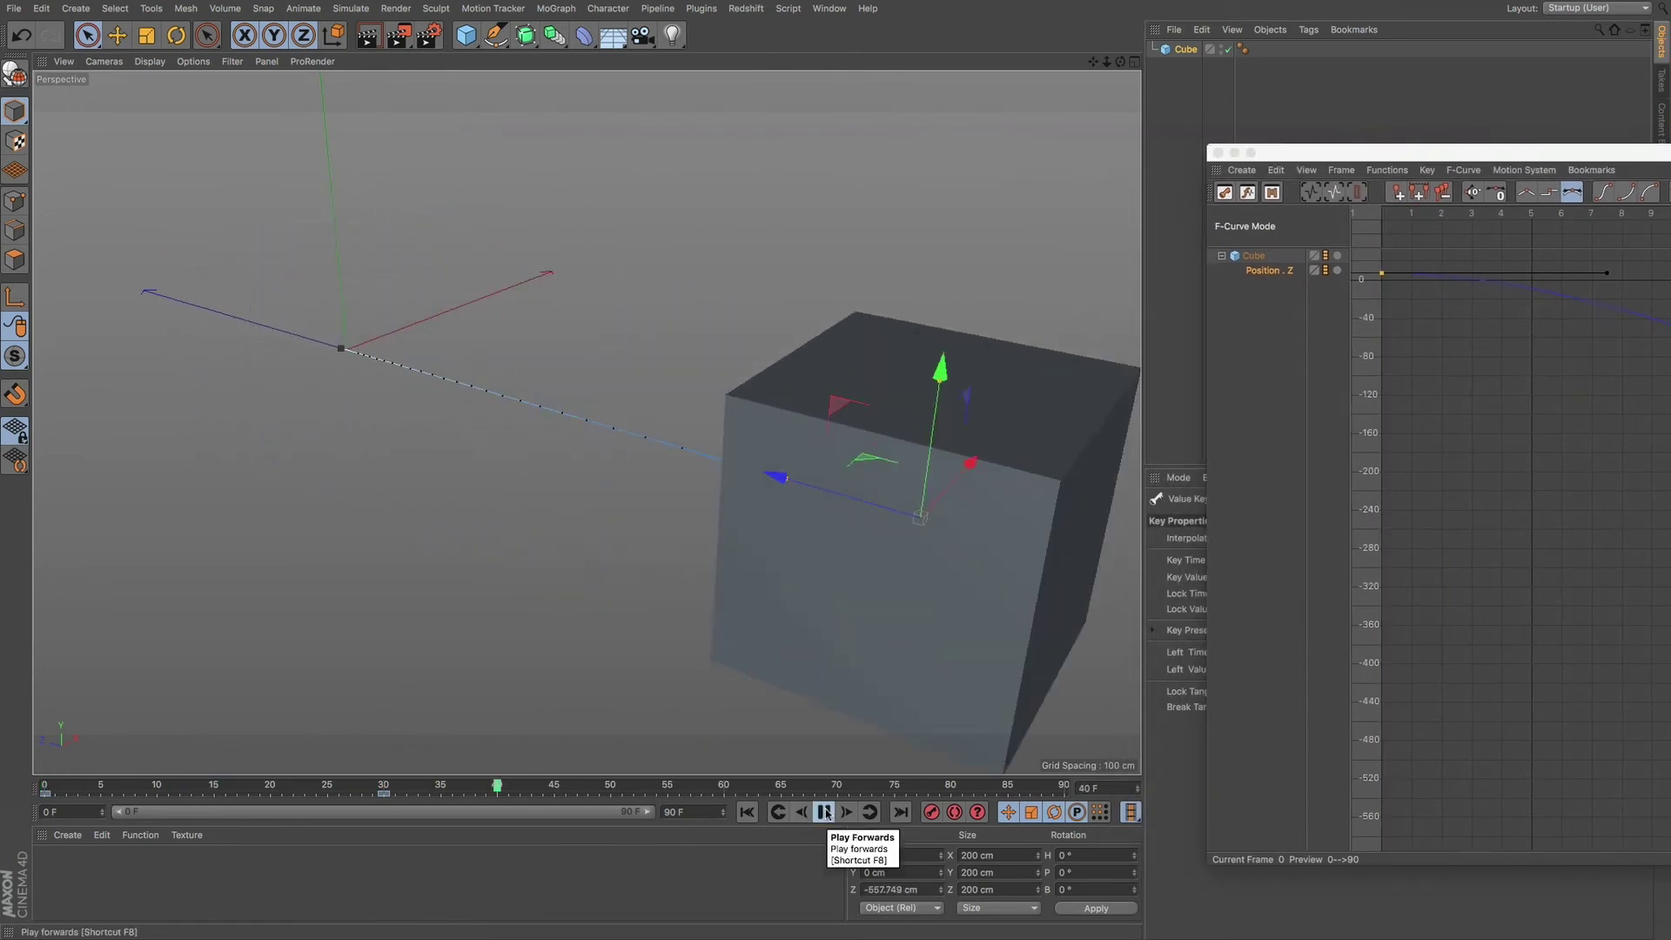
click(825, 812)
click(758, 787)
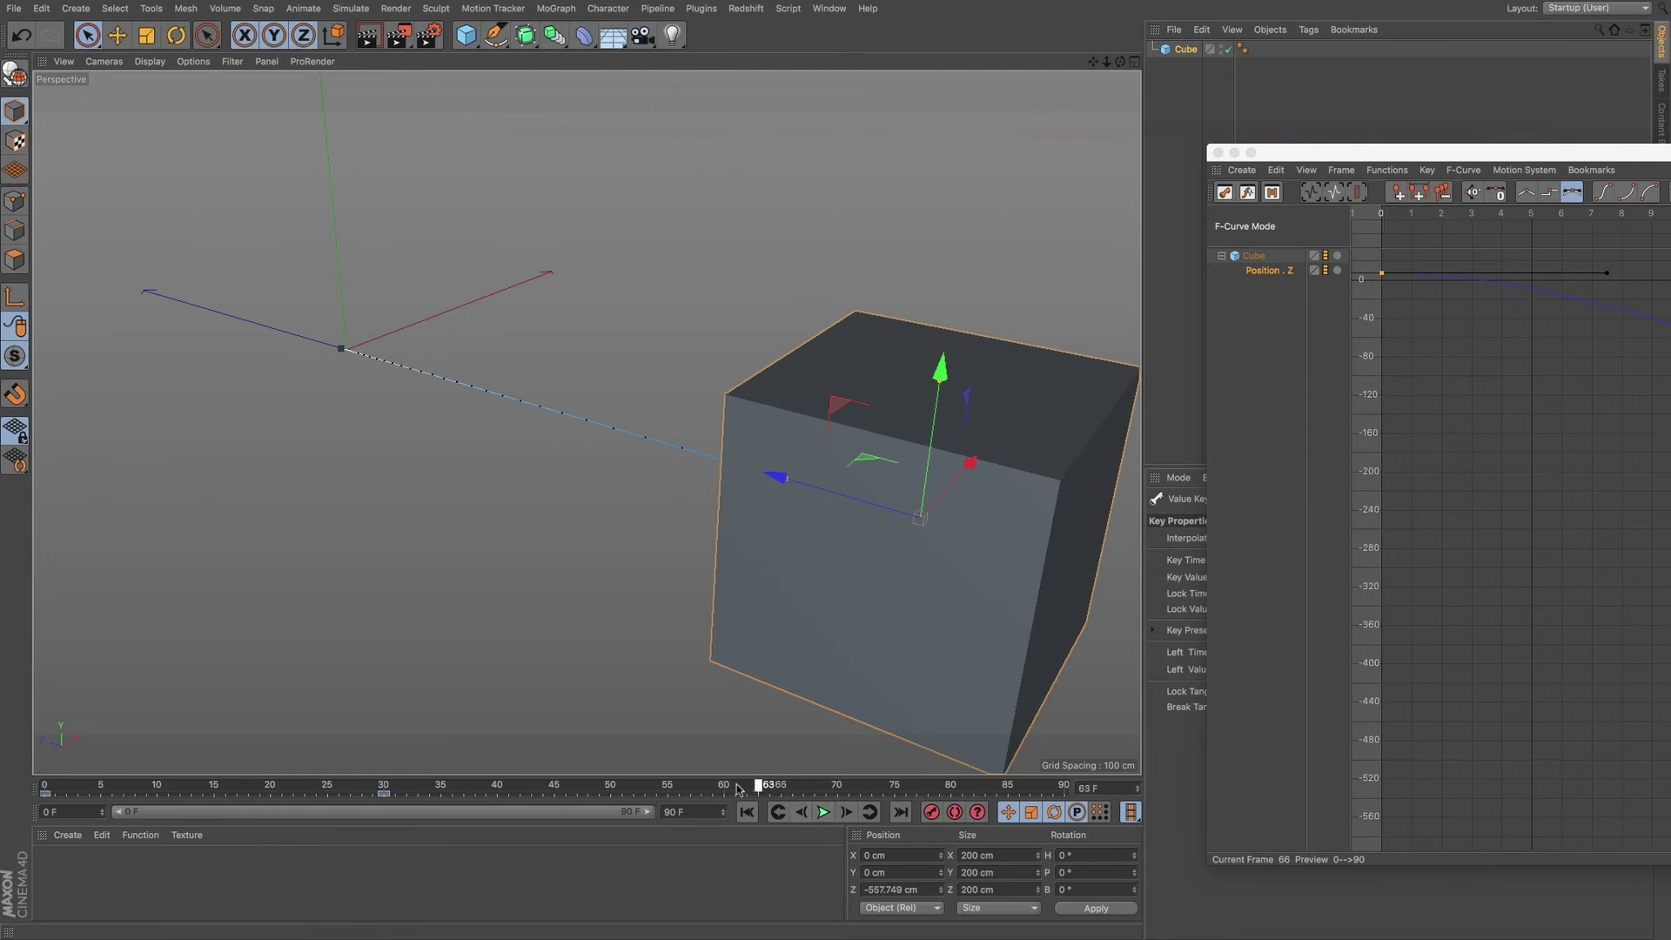
drag(737, 788, 45, 788)
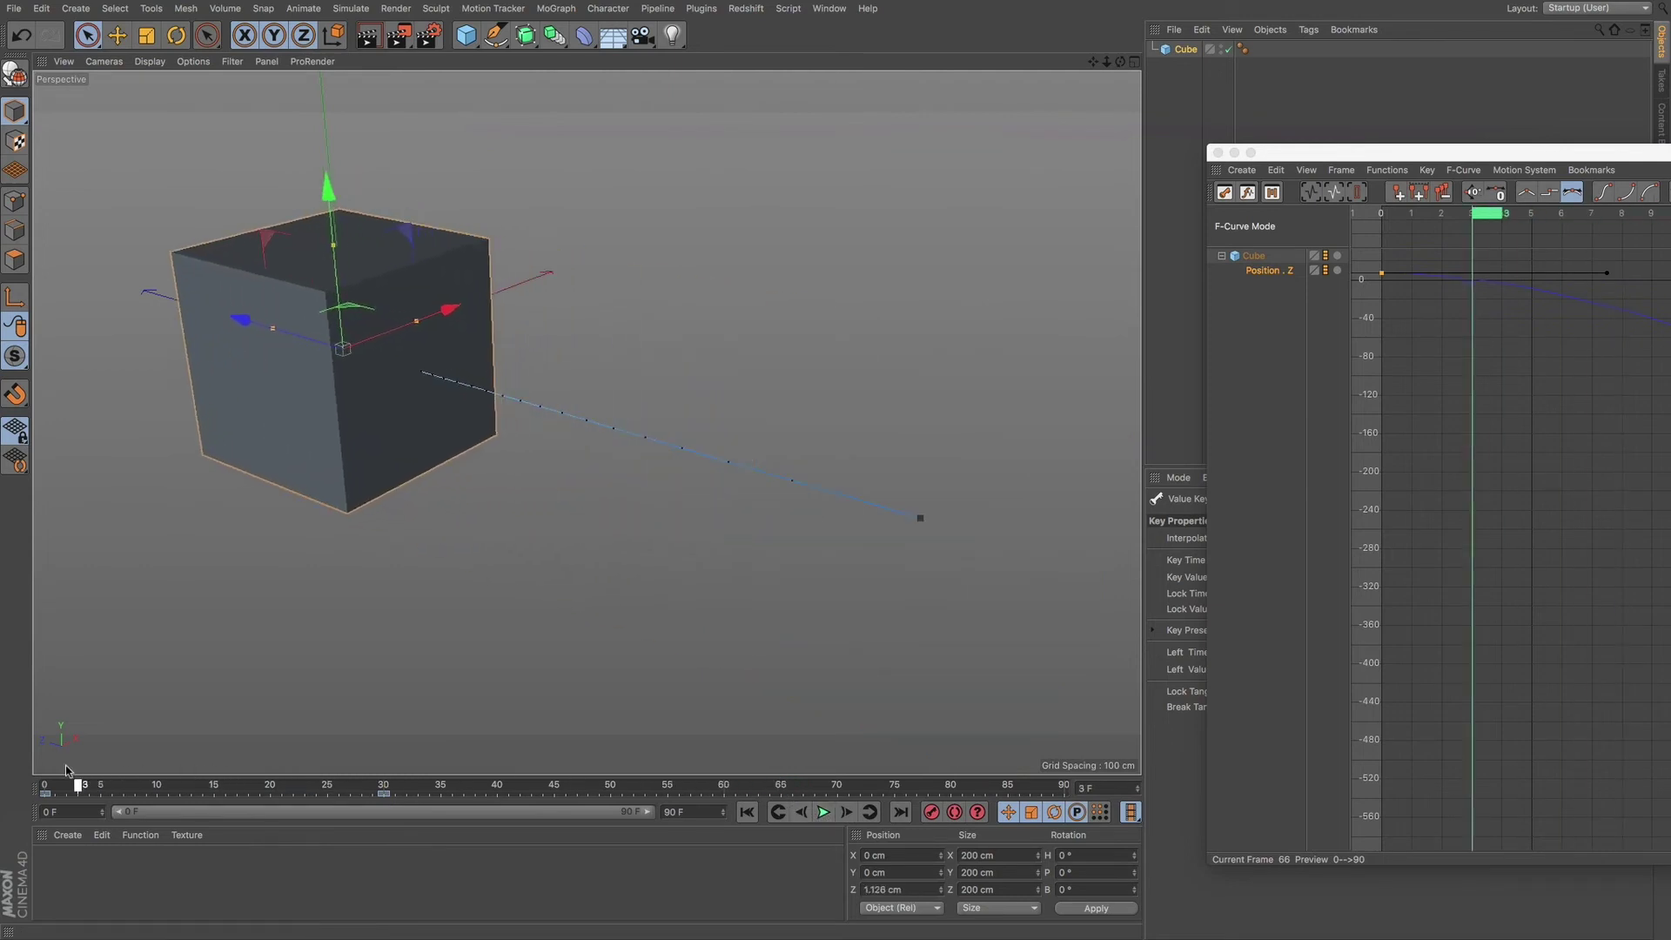
click(824, 812)
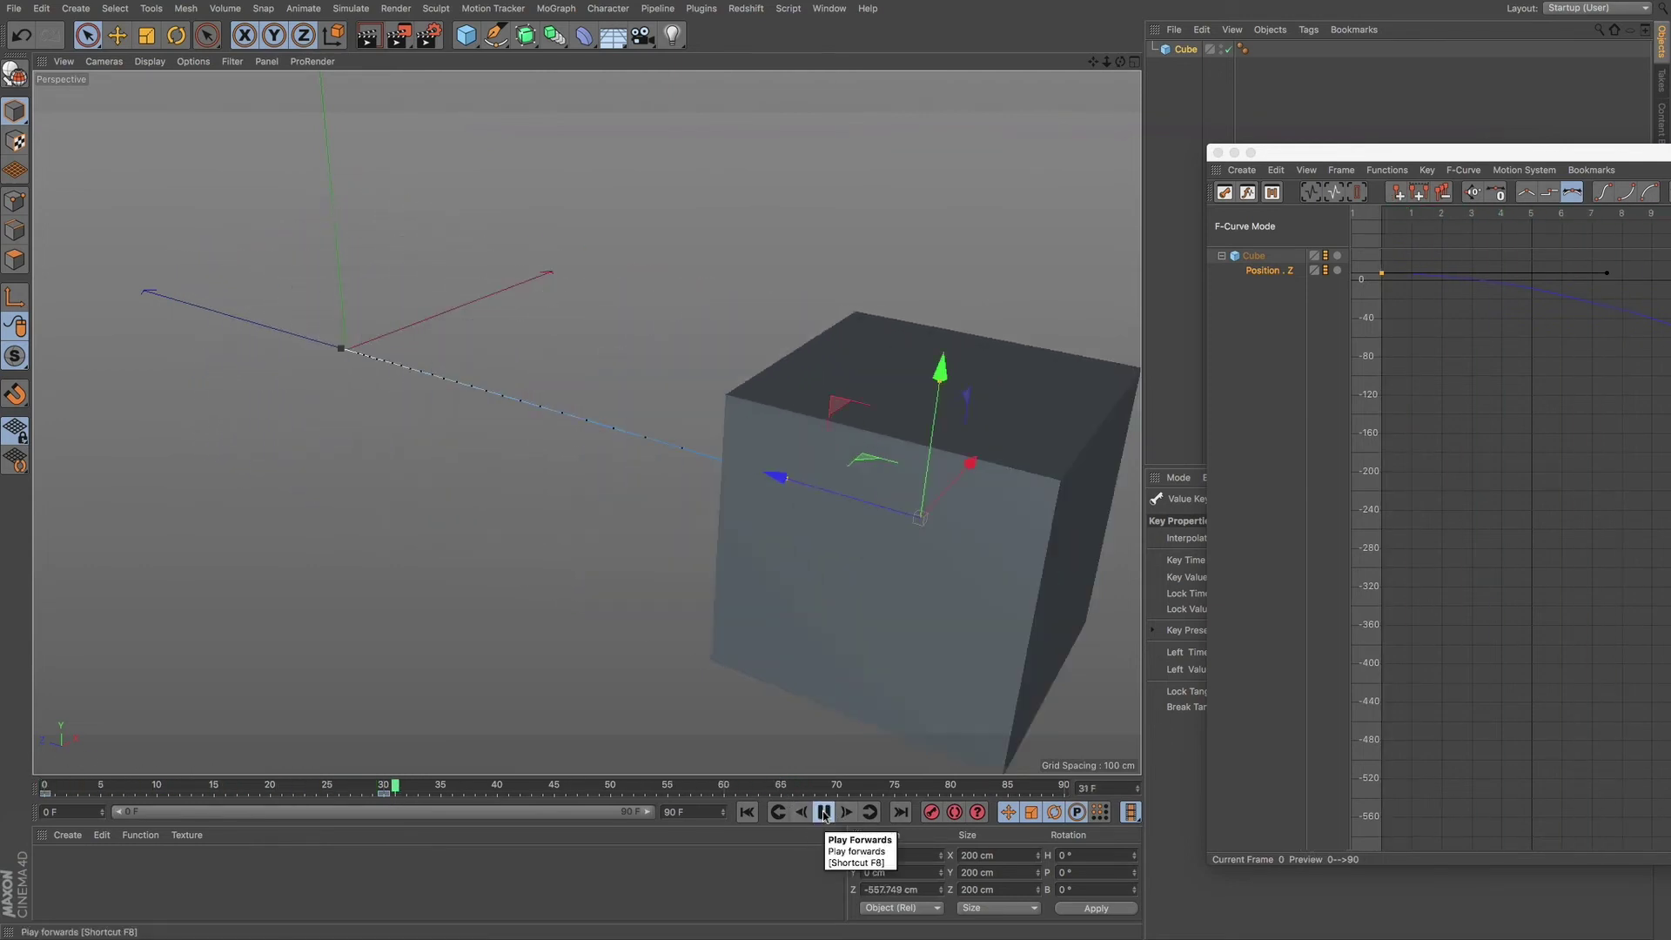
click(824, 812)
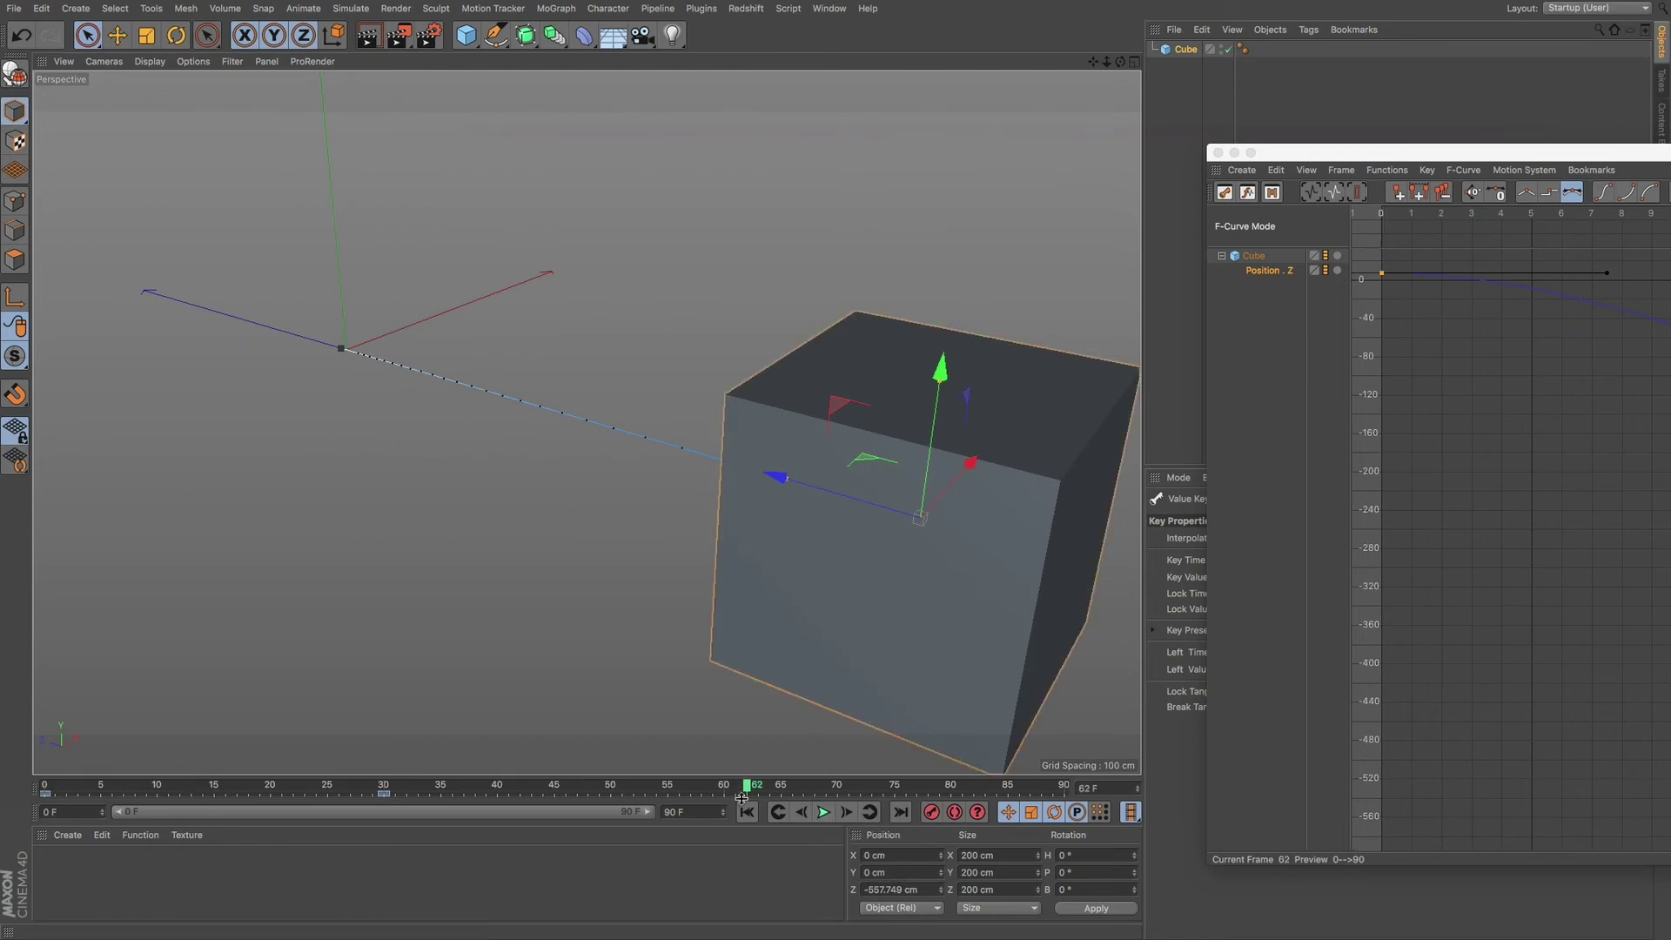
drag(740, 797, 45, 789)
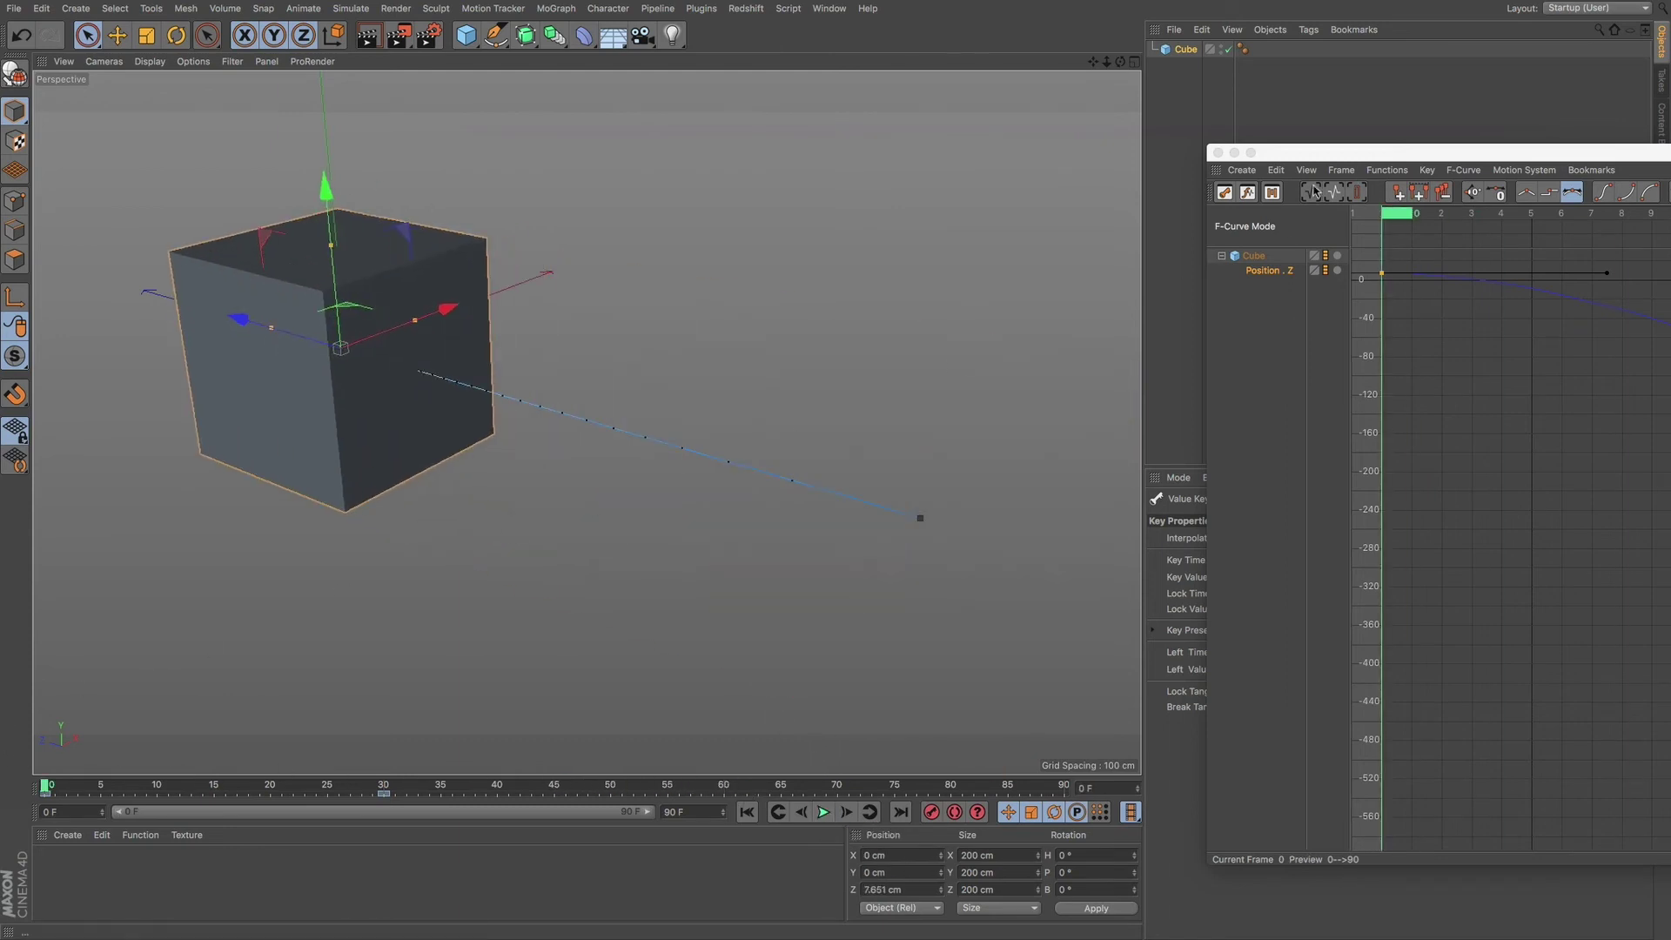
Bring the frame-30 key into view and point its incoming tangent nearly straight up.
drag(1381, 155, 324, 155)
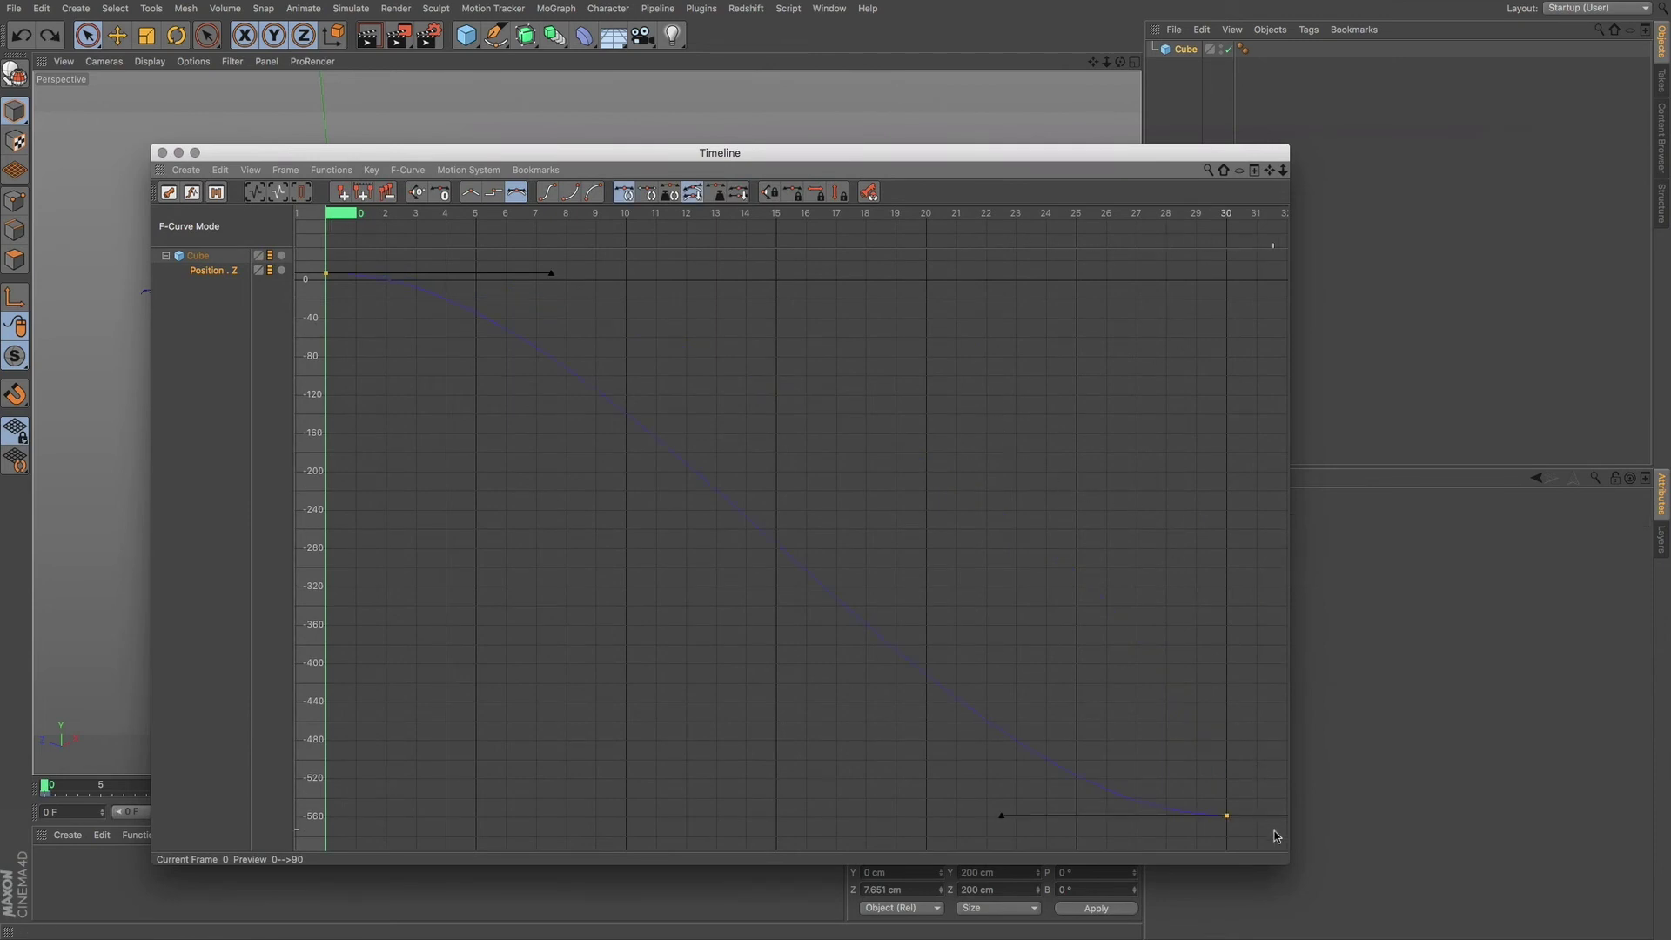
drag(1290, 856, 1351, 858)
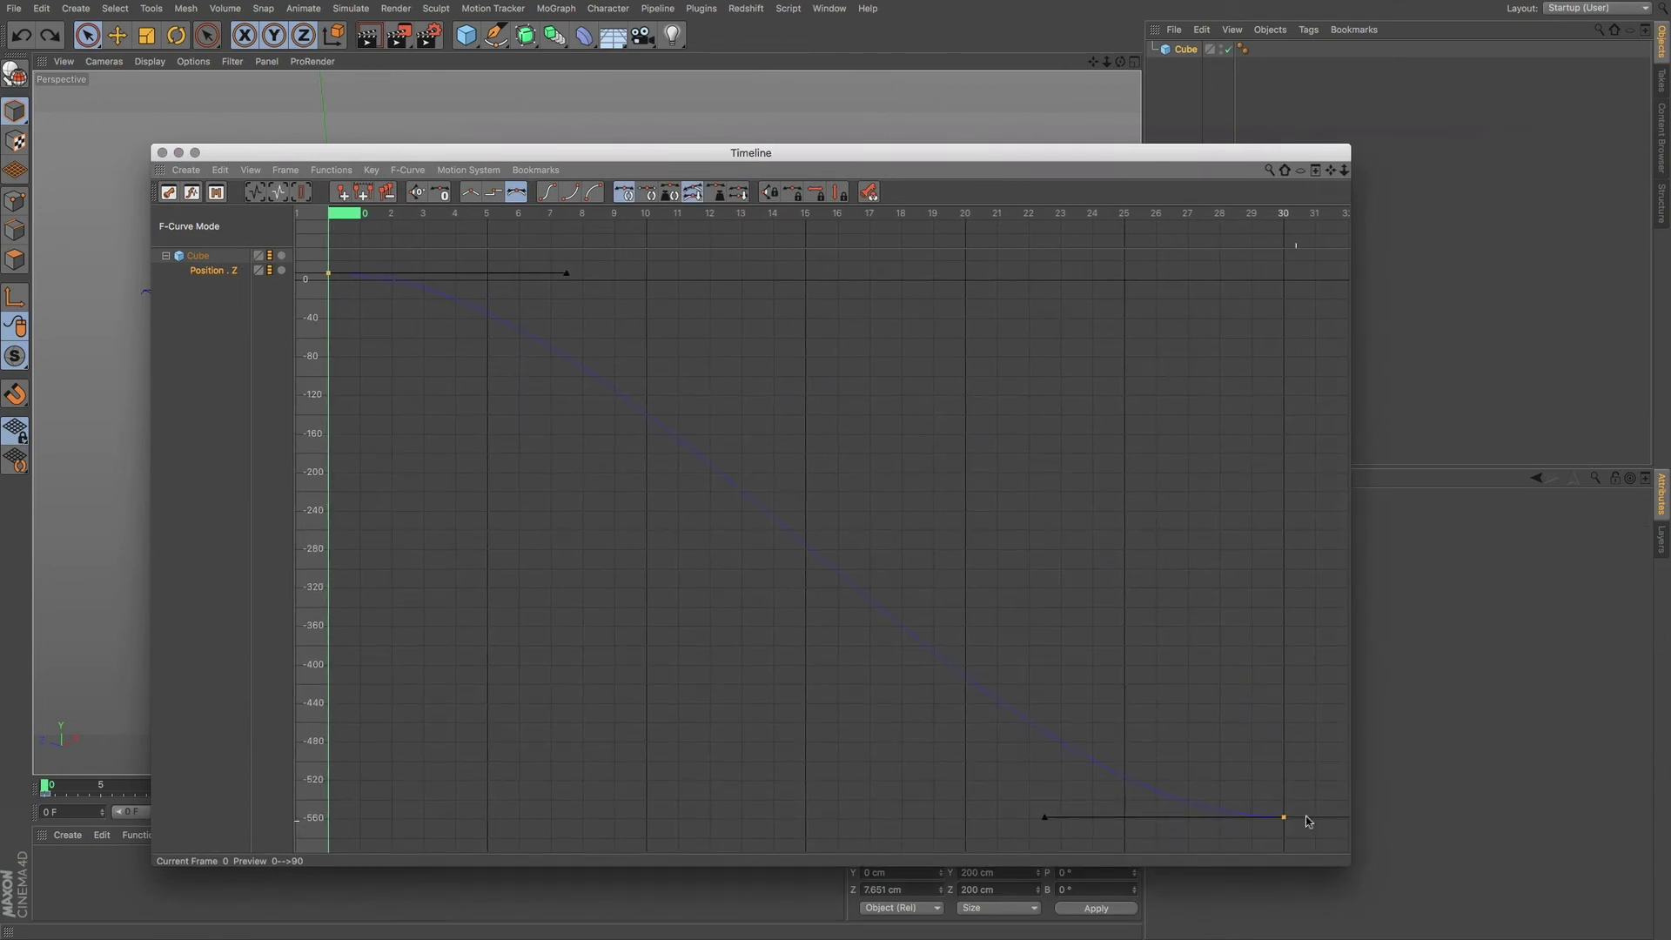
alt+right_drag(1227, 747, 1113, 743)
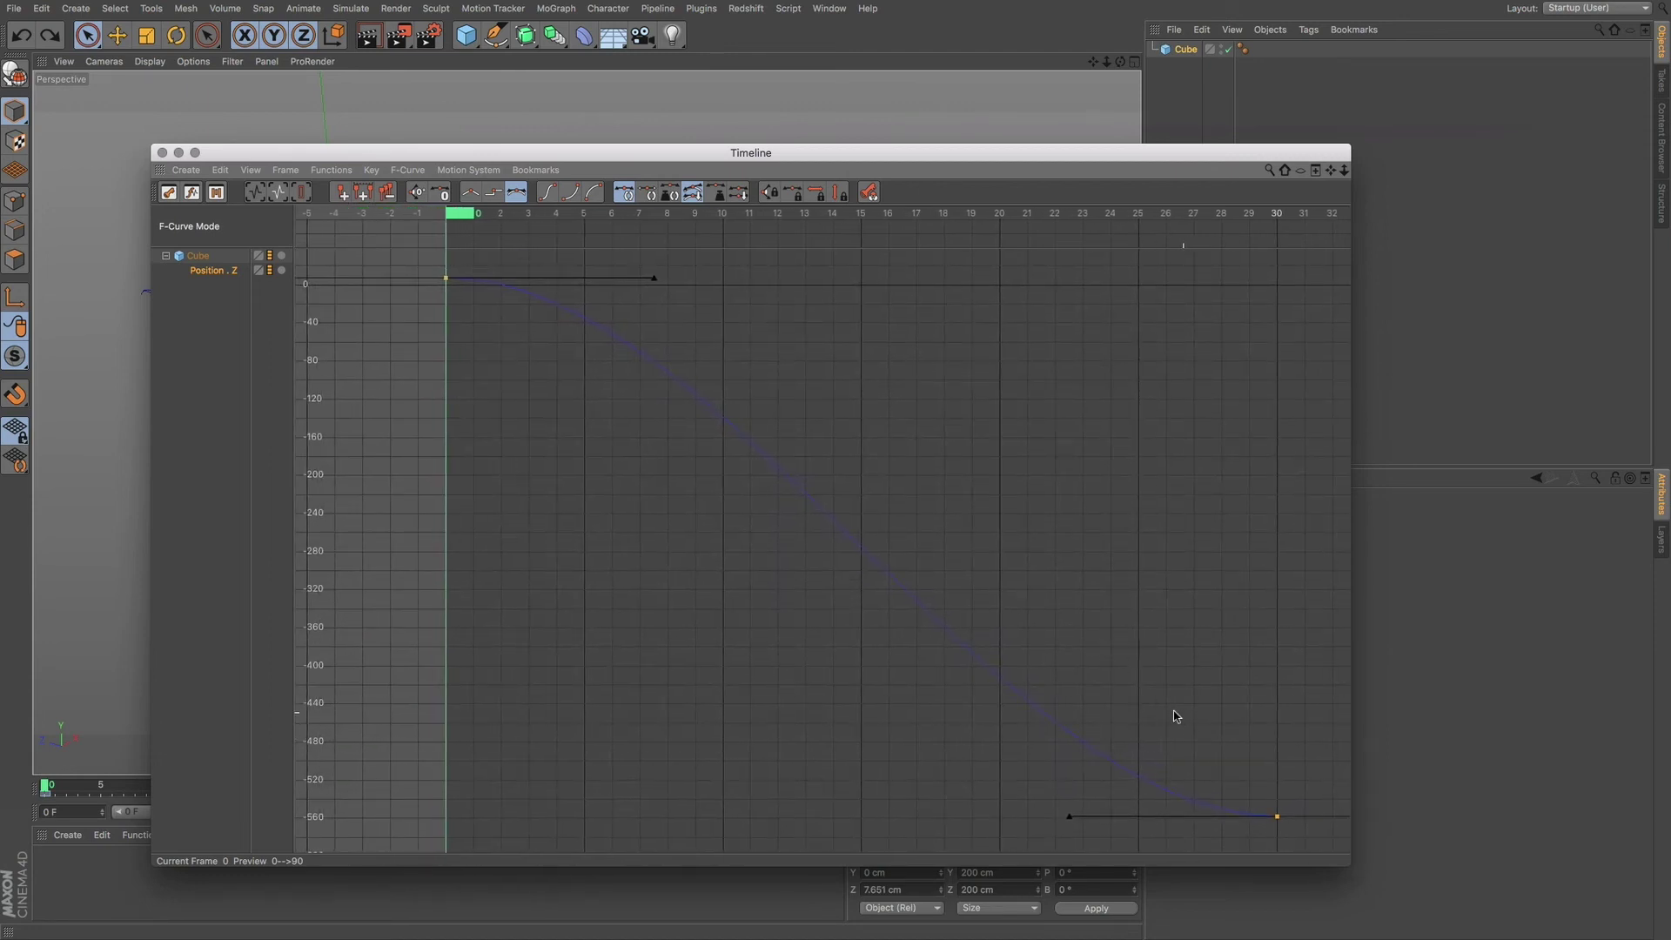
alt+middle_drag(1174, 716, 1075, 705)
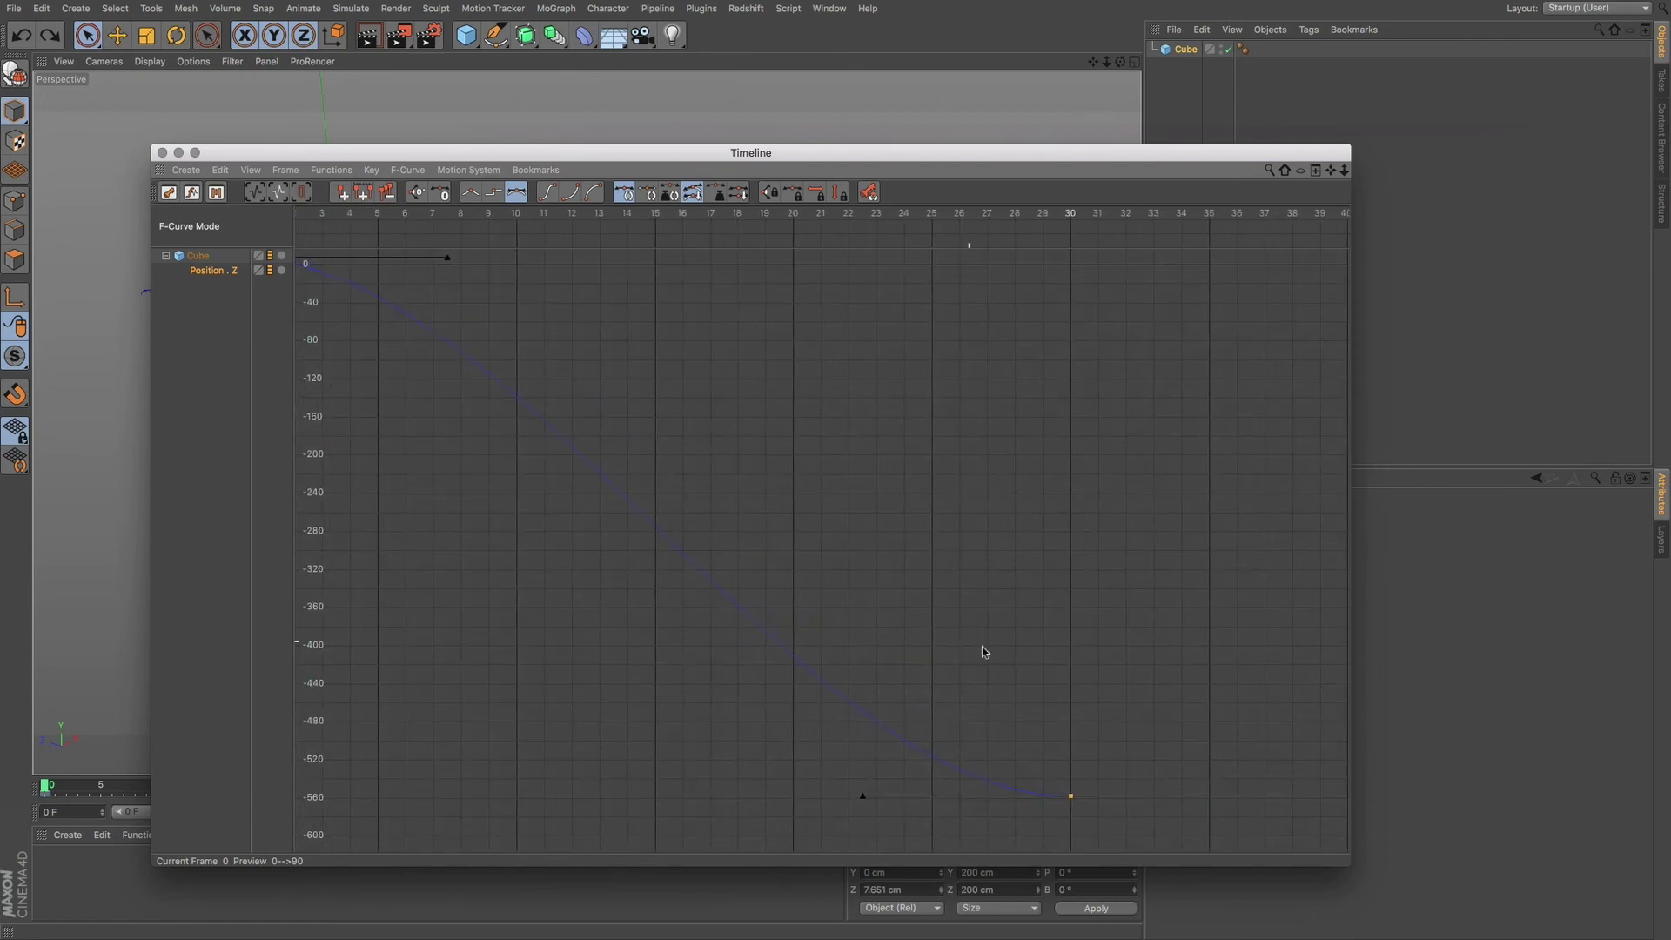
alt+middle_drag(990, 633, 1031, 628)
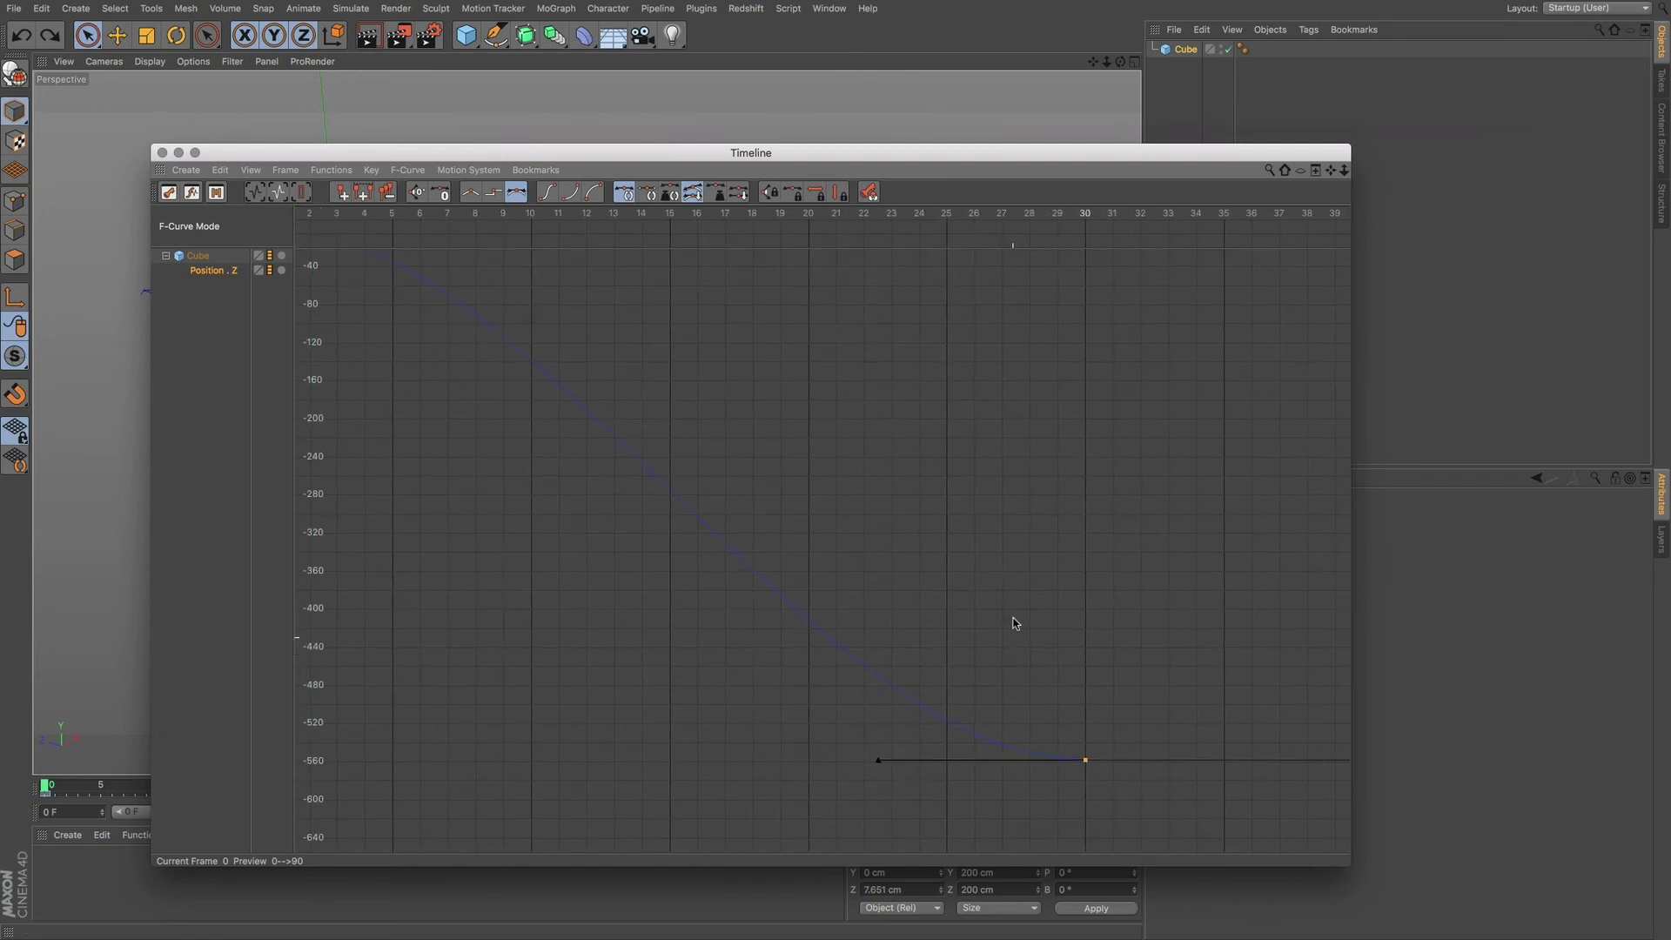
alt+middle_drag(1056, 622, 936, 625)
alt+middle_drag(899, 627, 885, 627)
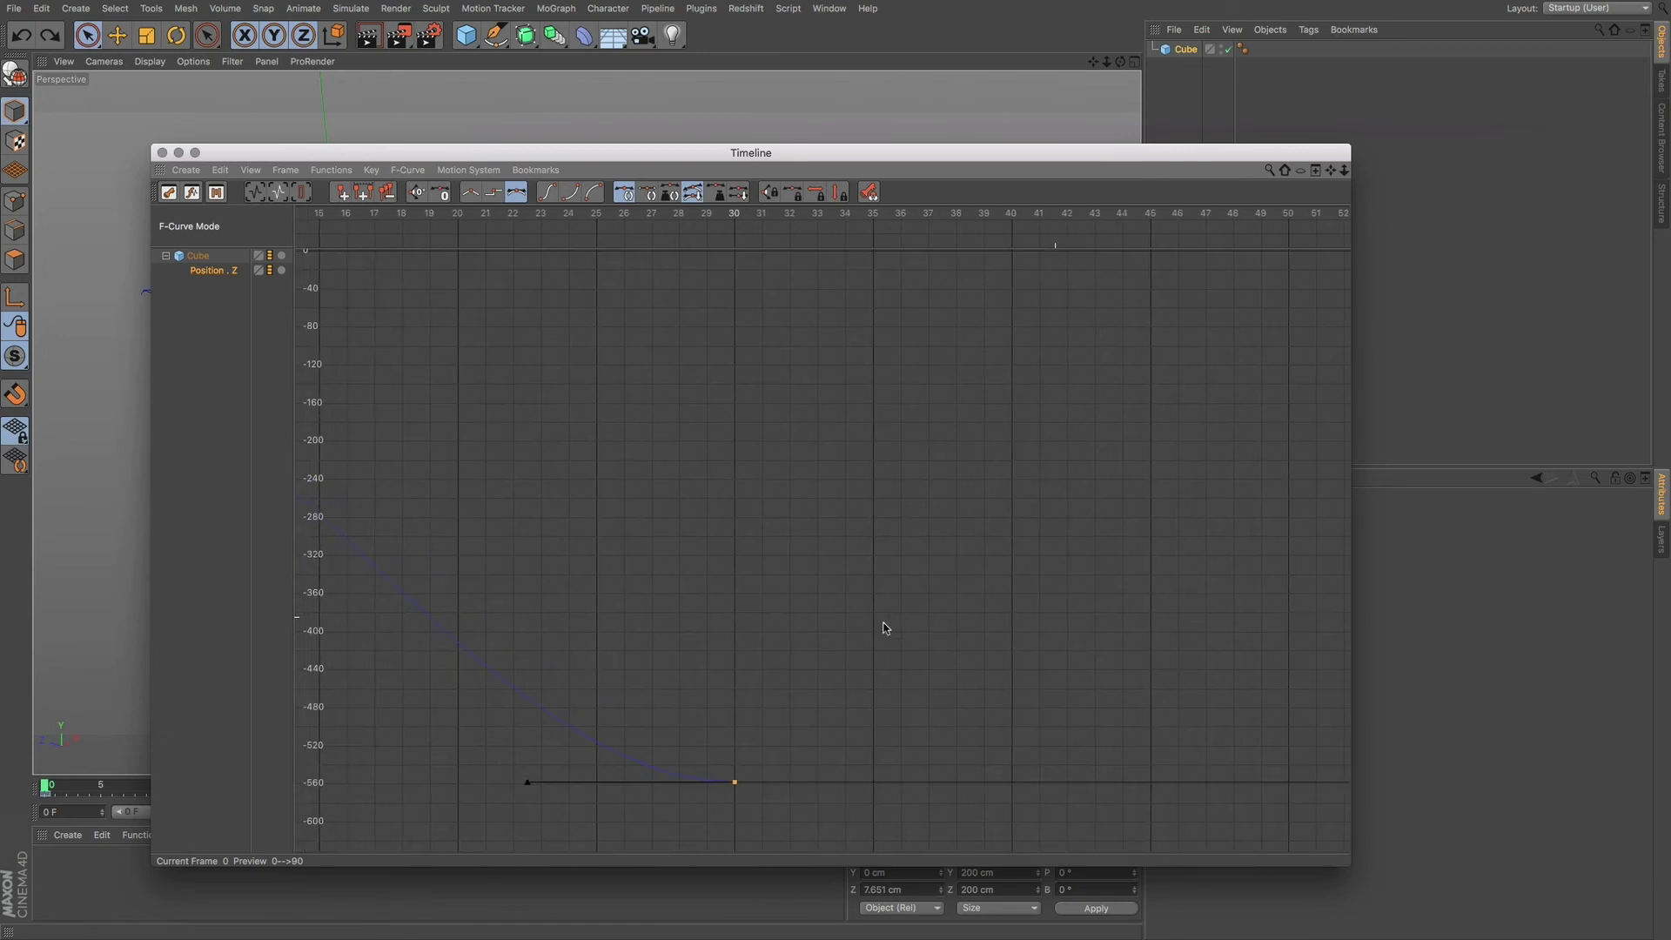
click(735, 782)
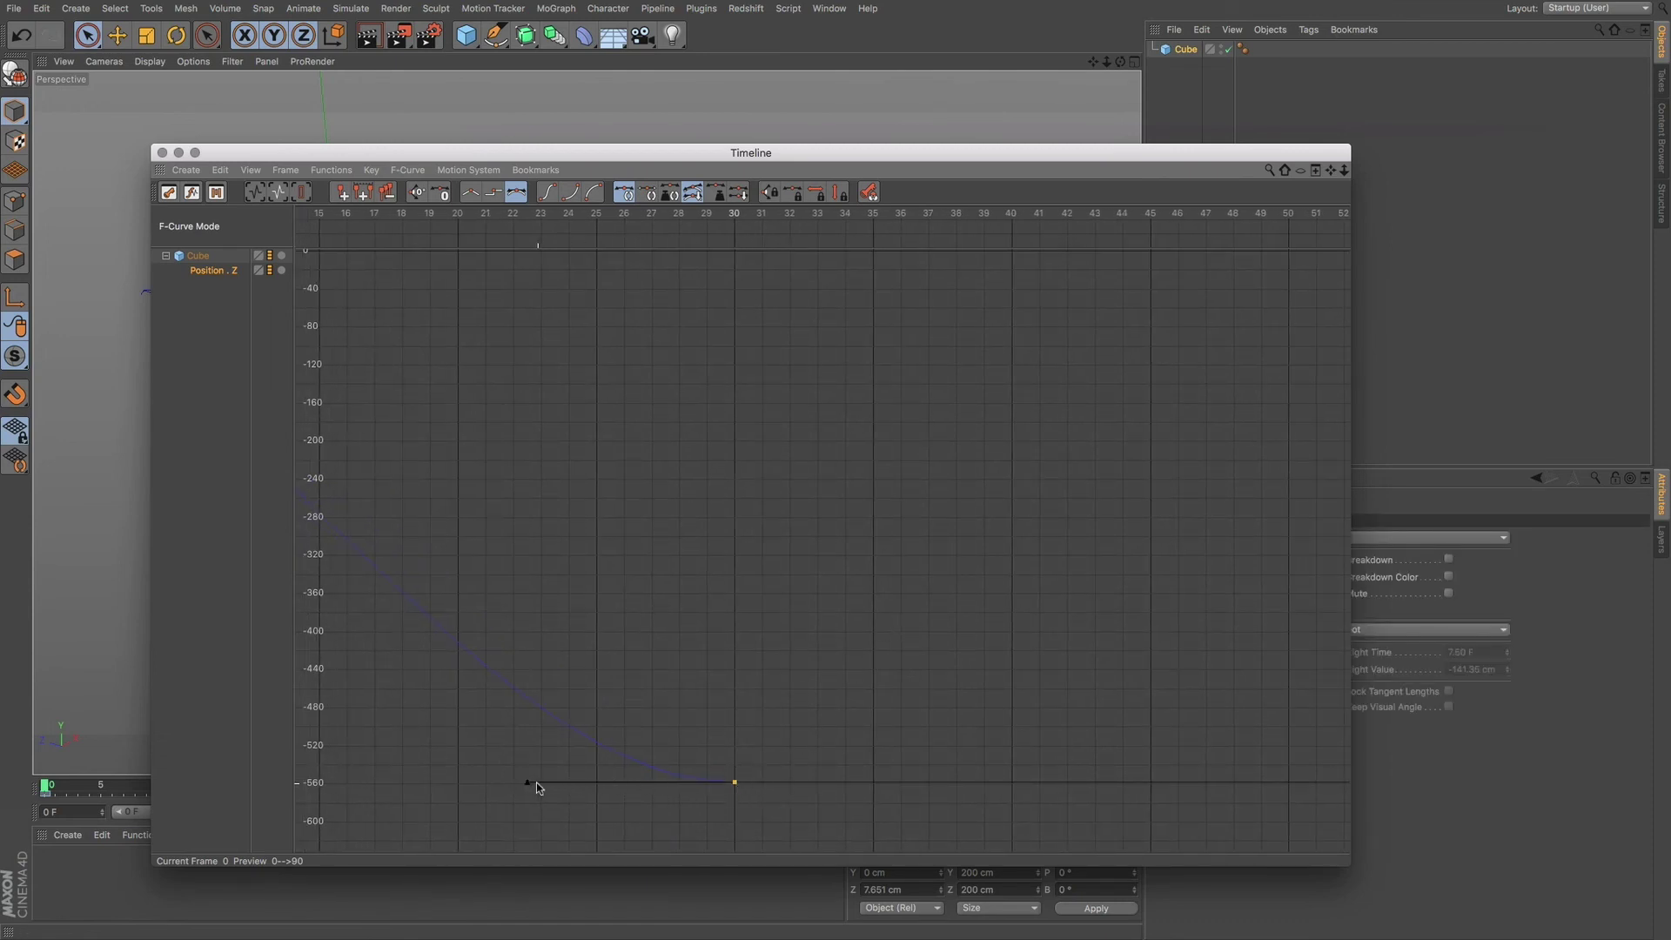
drag(528, 782, 753, 748)
drag(792, 679, 790, 682)
Play the animation from frame 0 to watch the cube's abrupt stop.
key(F8)
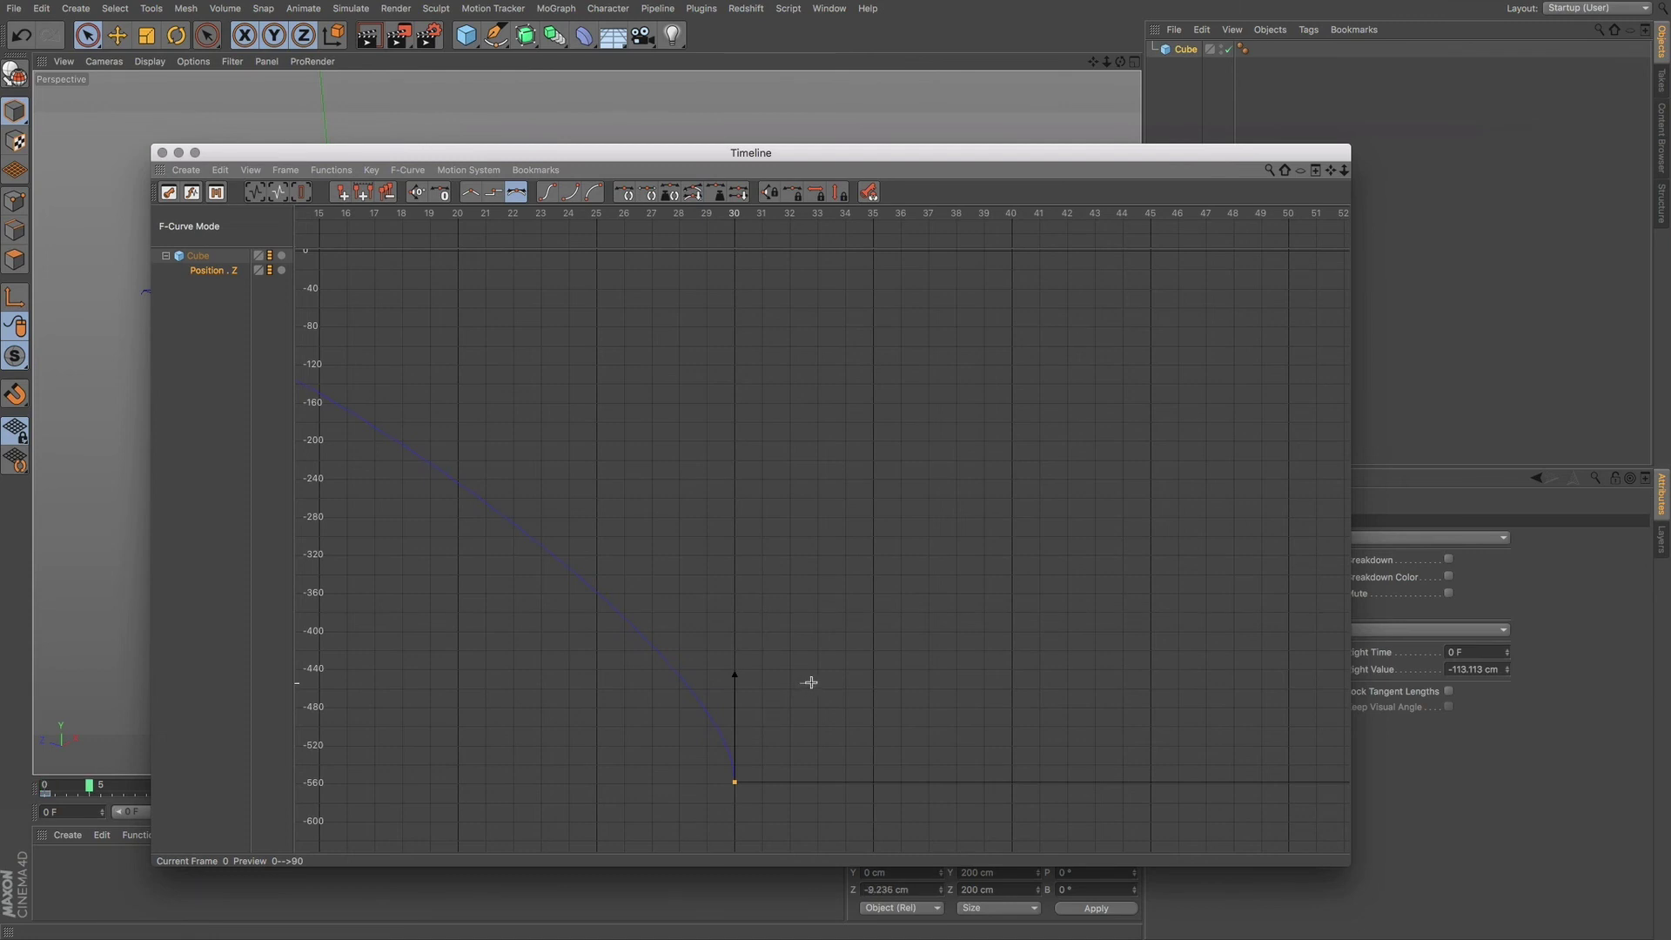
click(809, 685)
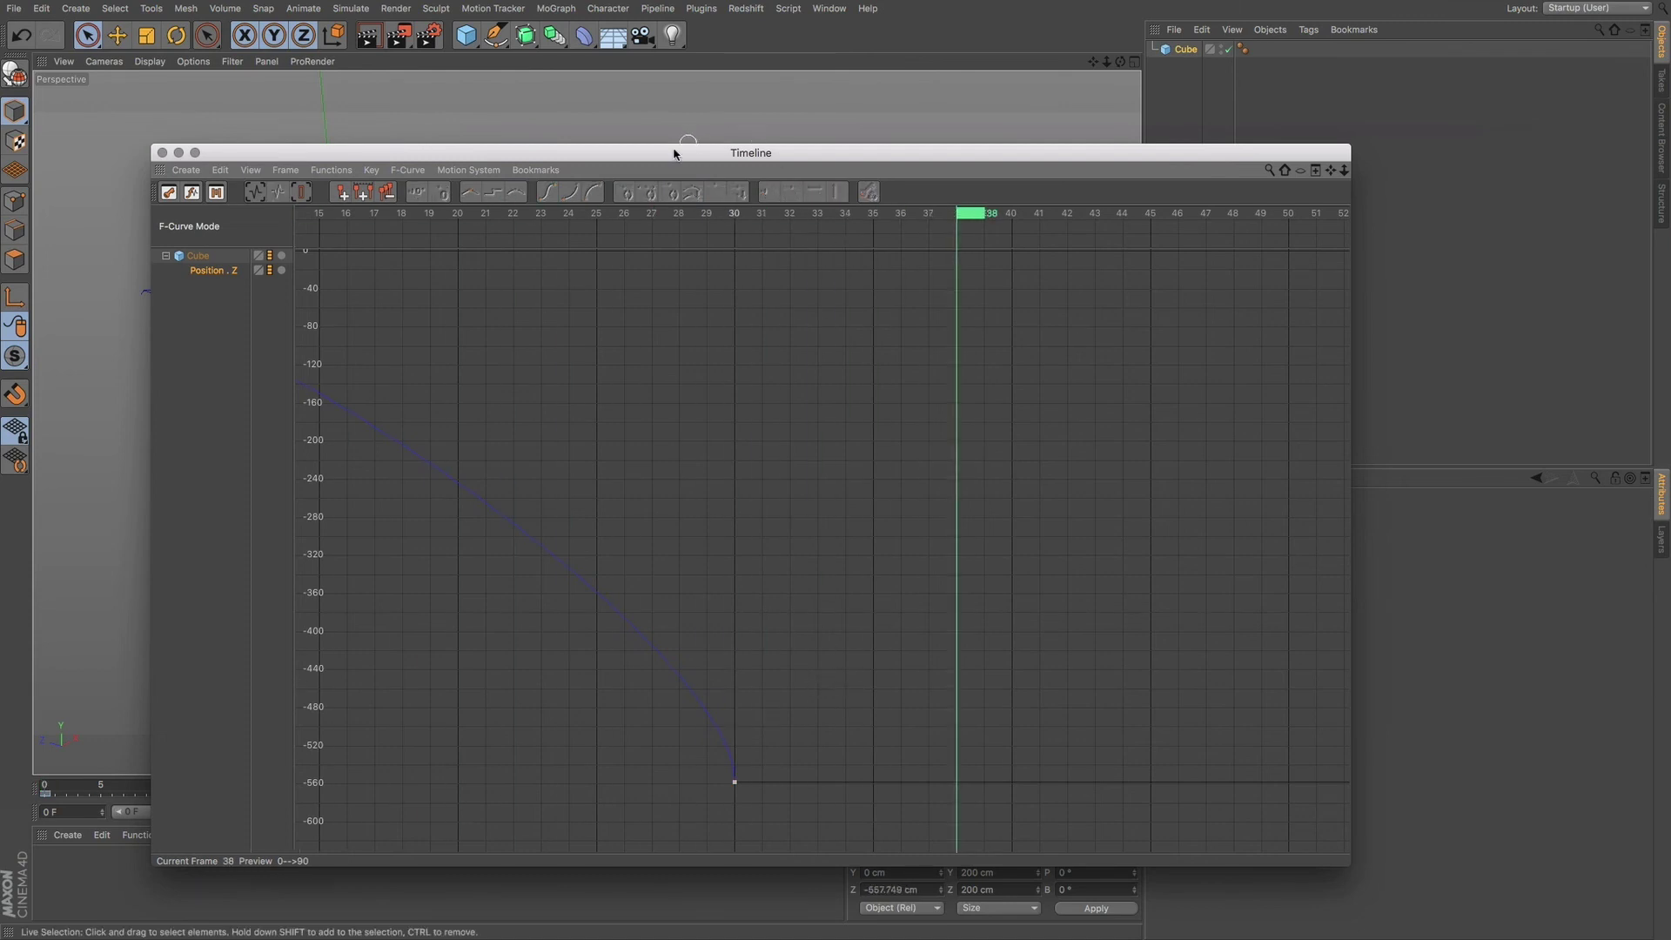
drag(676, 154, 1670, 145)
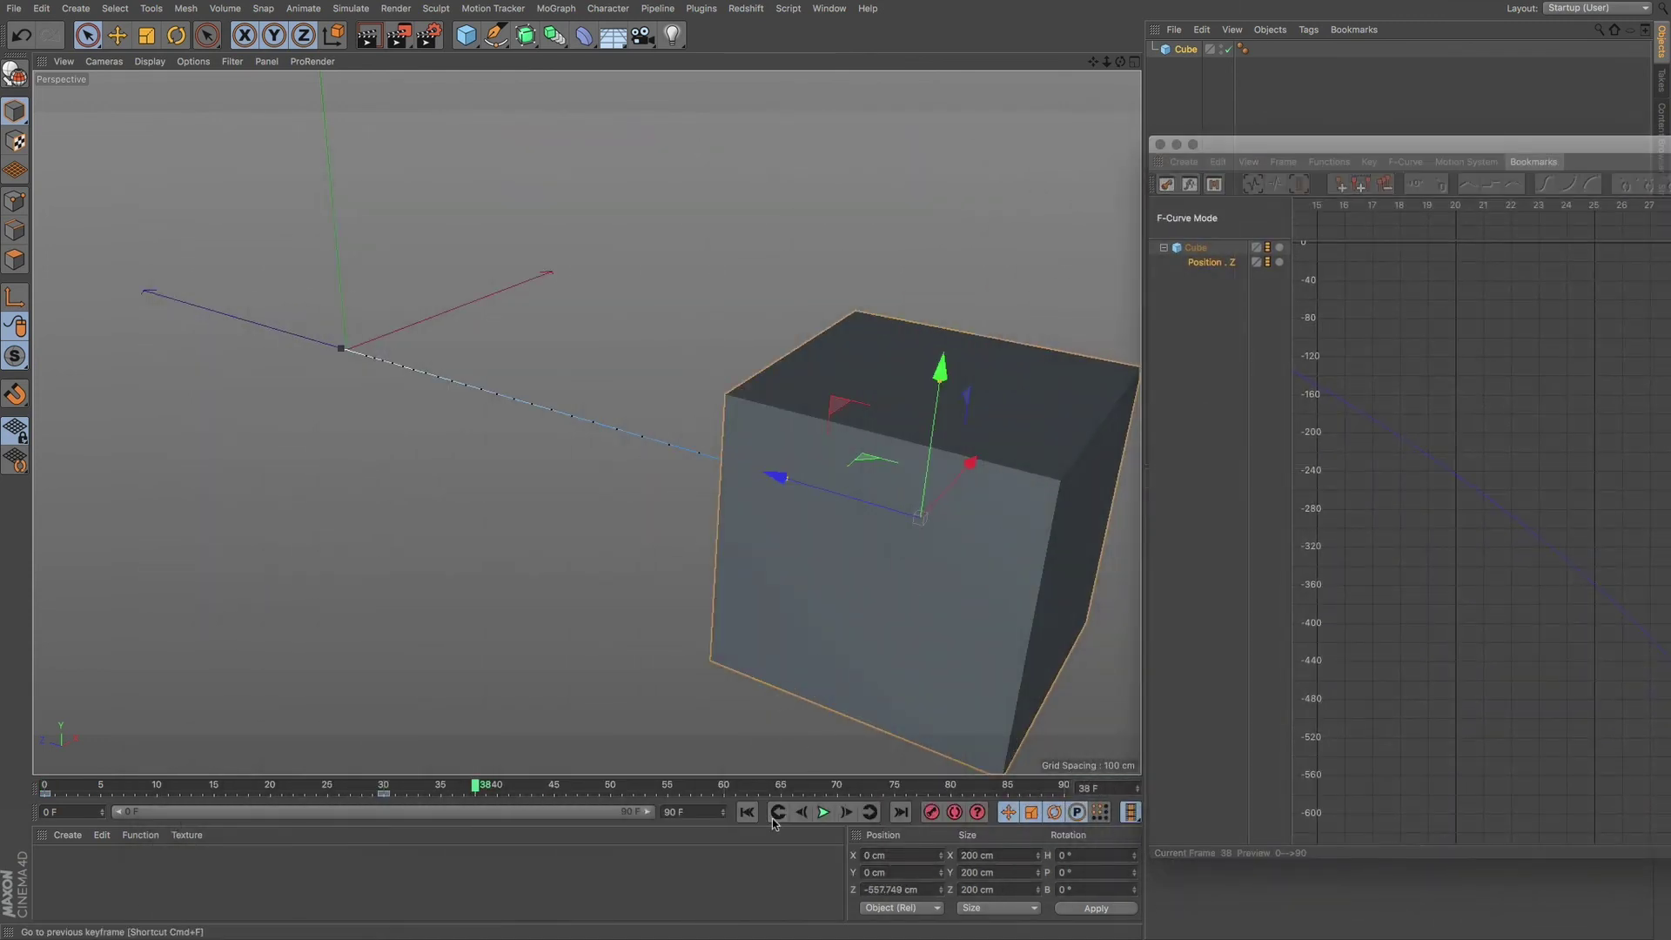
click(747, 811)
click(824, 812)
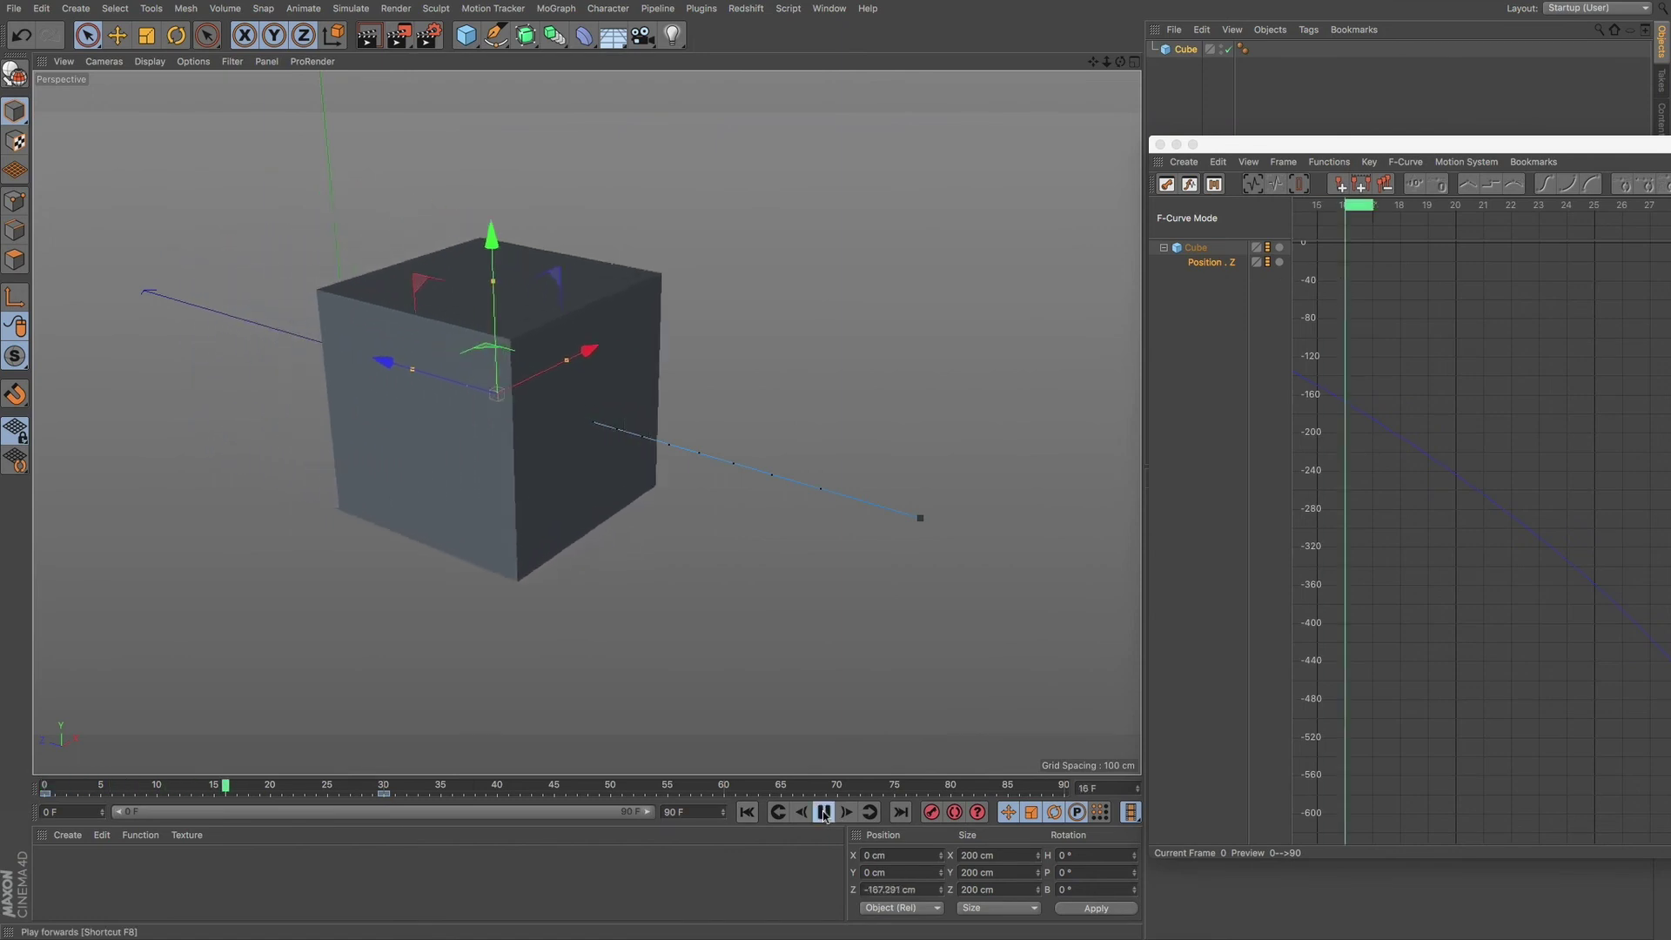
click(823, 811)
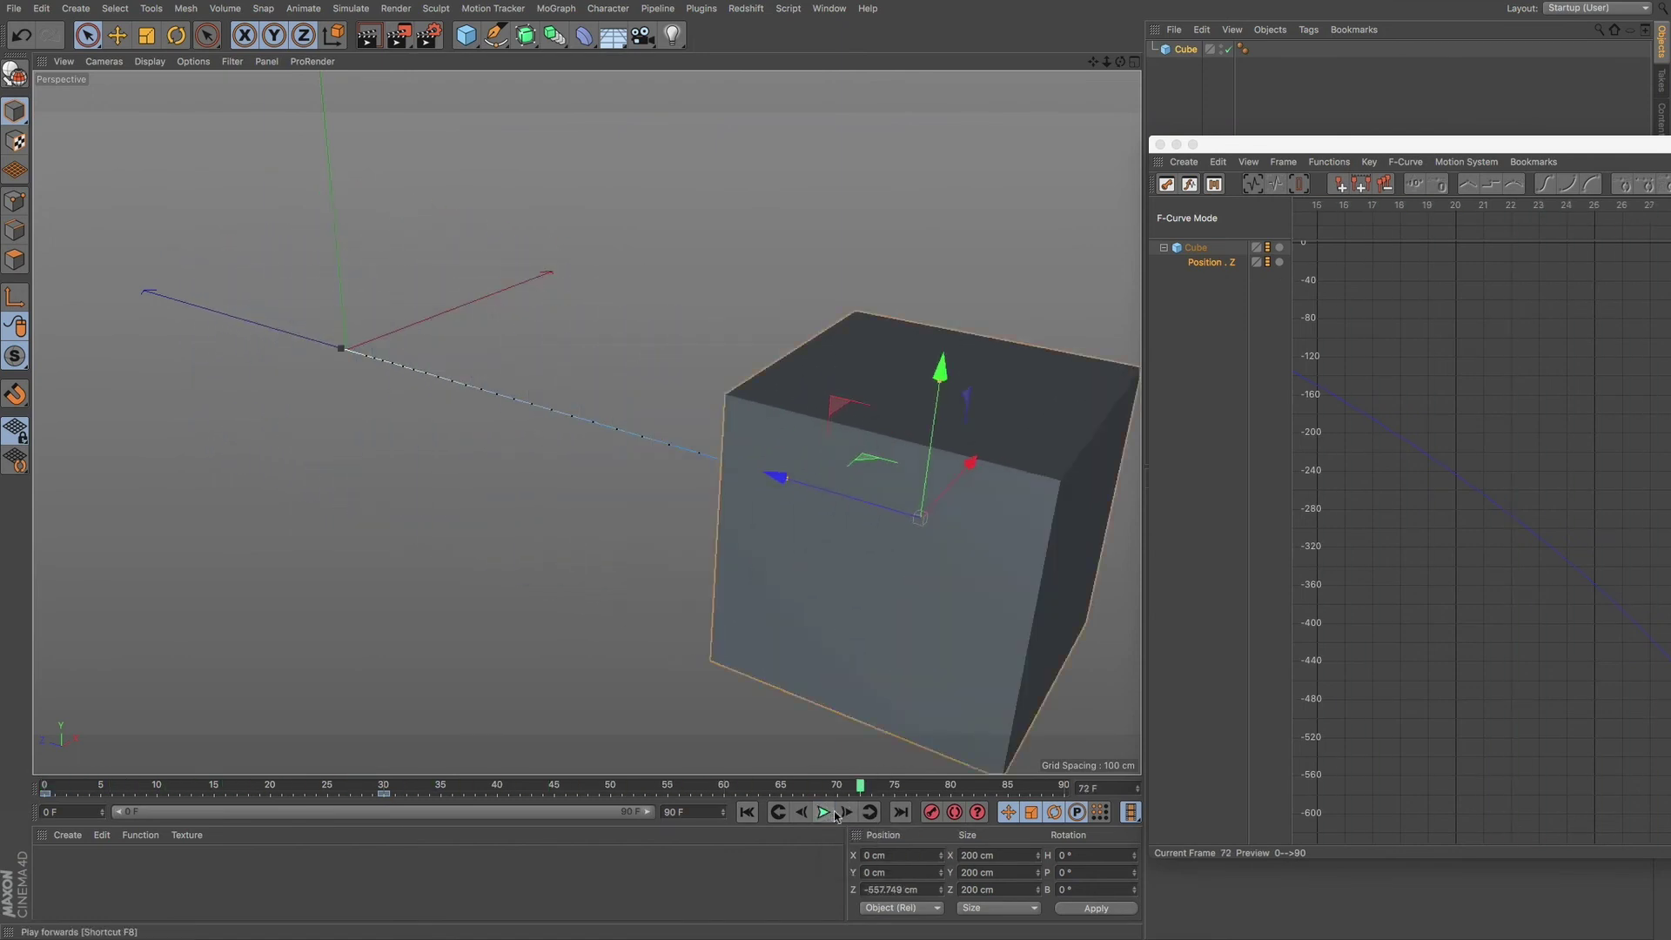
Re-ease the frame-30 key, then pull the frame-0 tangent straight down to -218.067 cm.
drag(1342, 150, 361, 144)
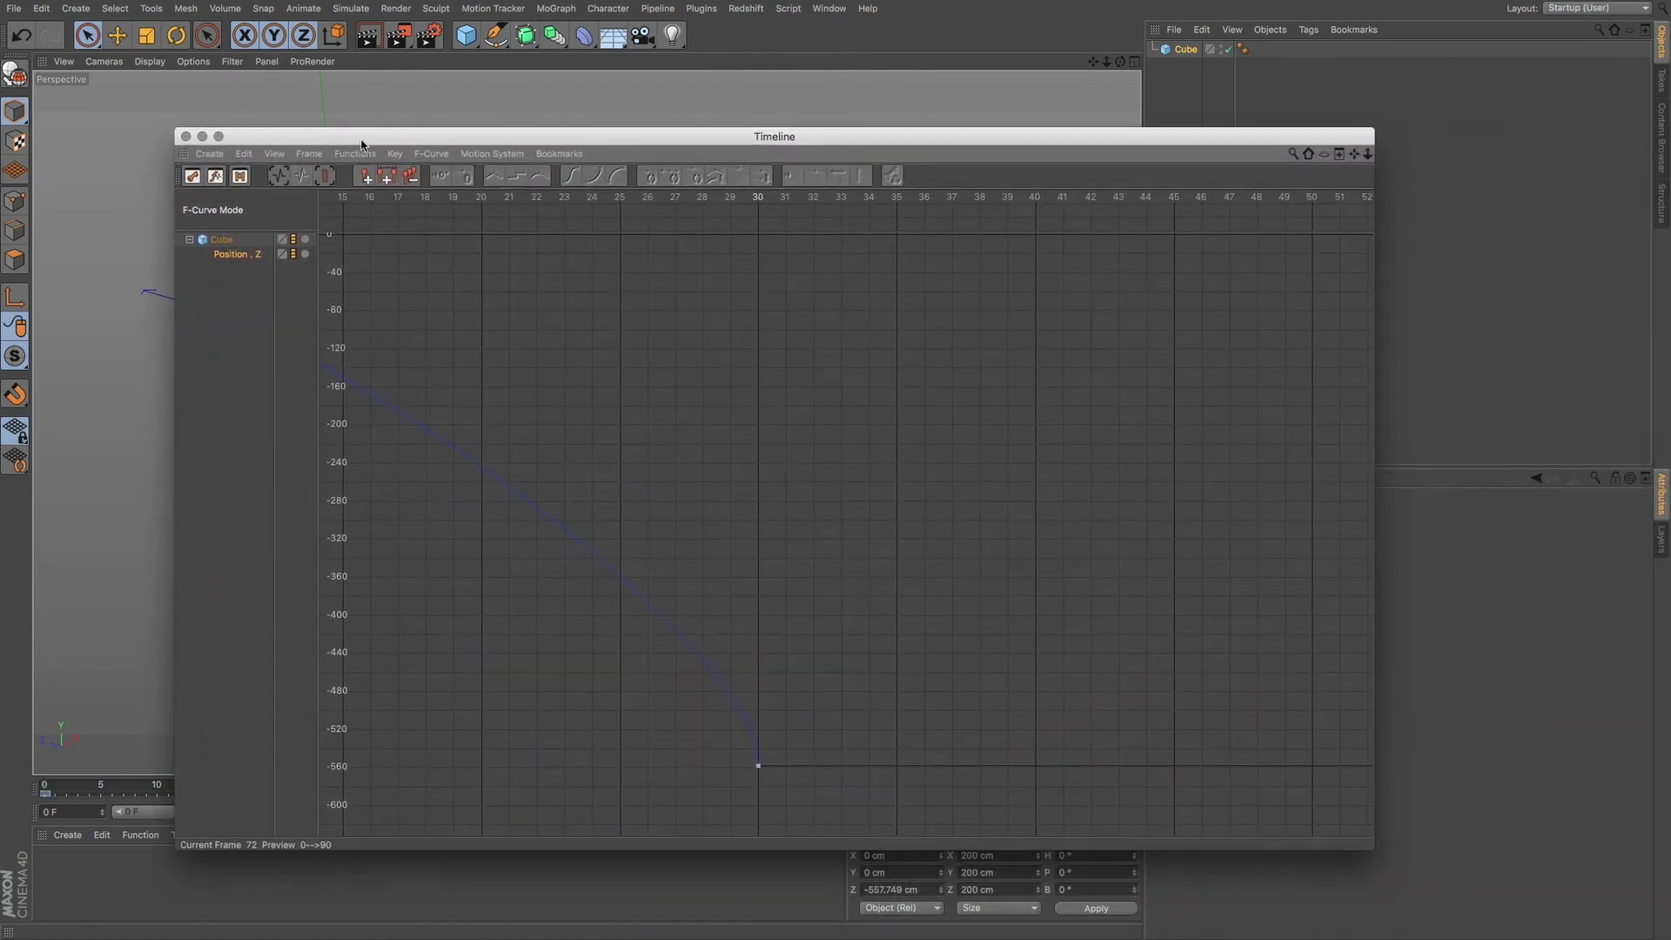
click(757, 768)
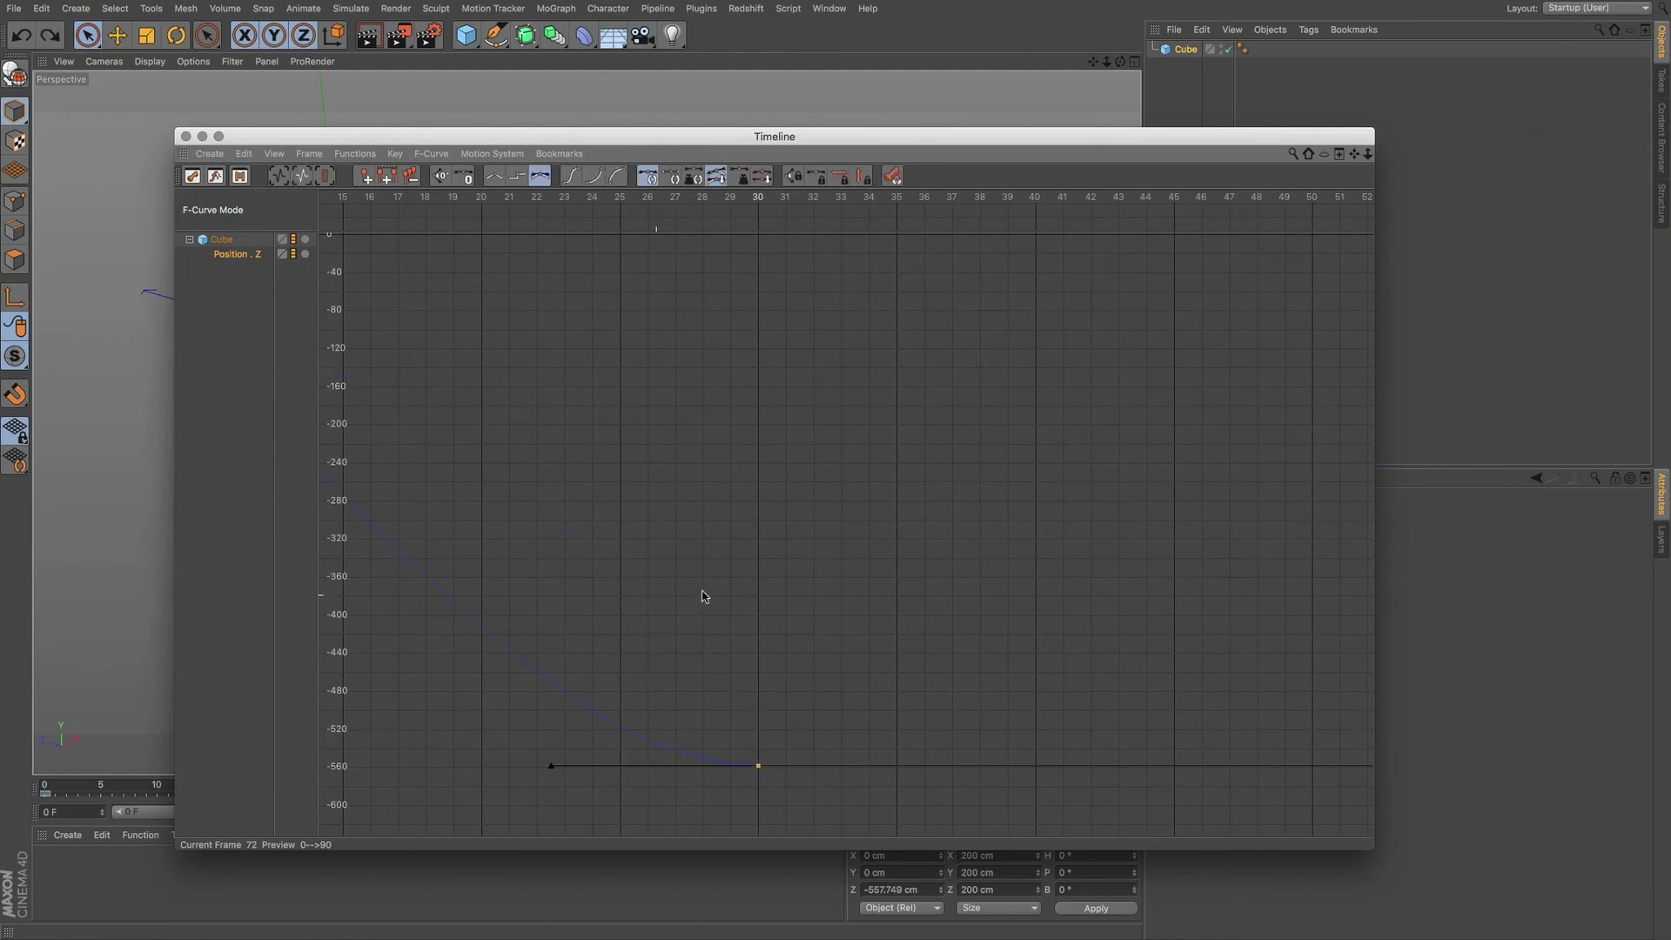
middle_drag(705, 596, 884, 676)
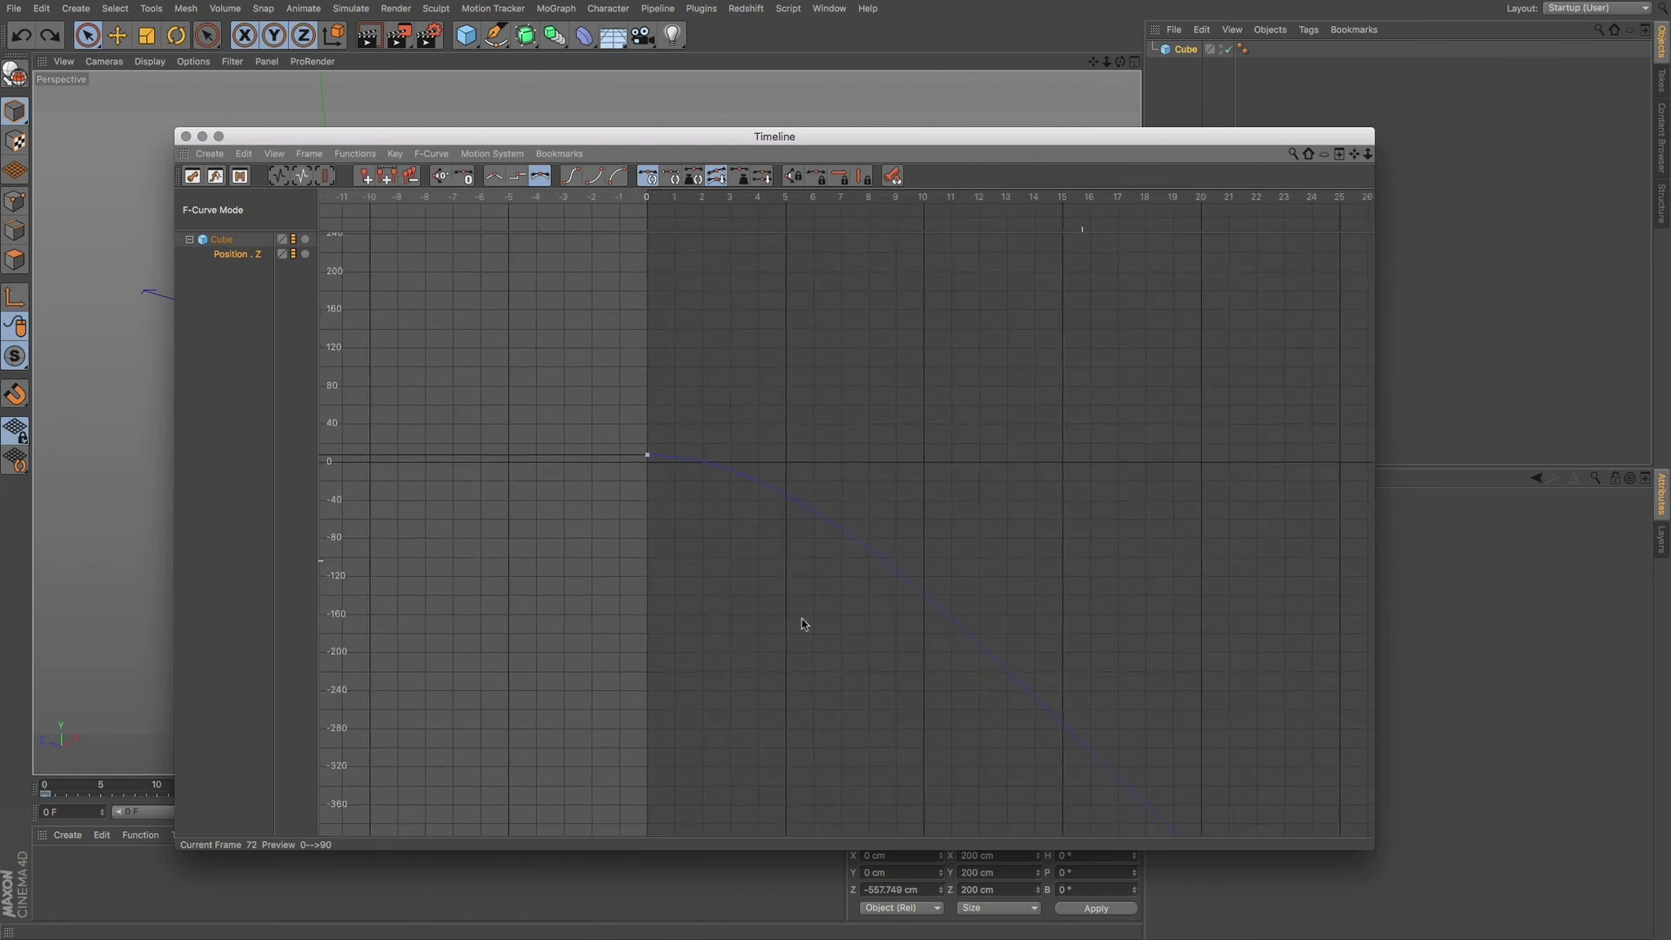
click(649, 454)
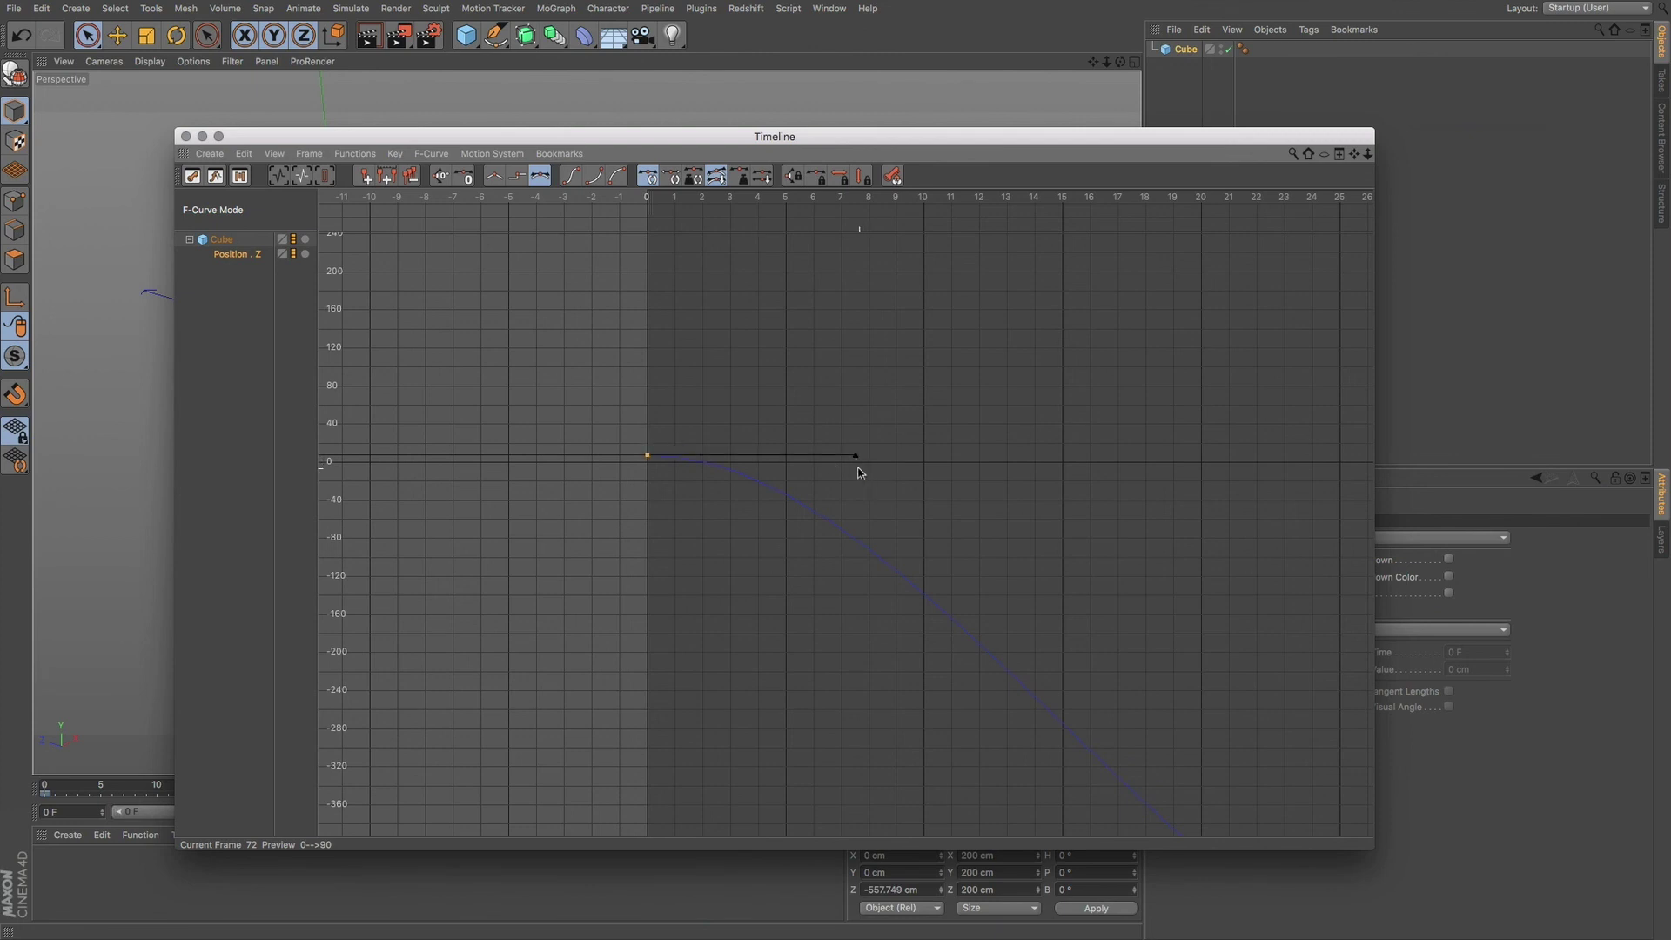
drag(862, 472, 648, 707)
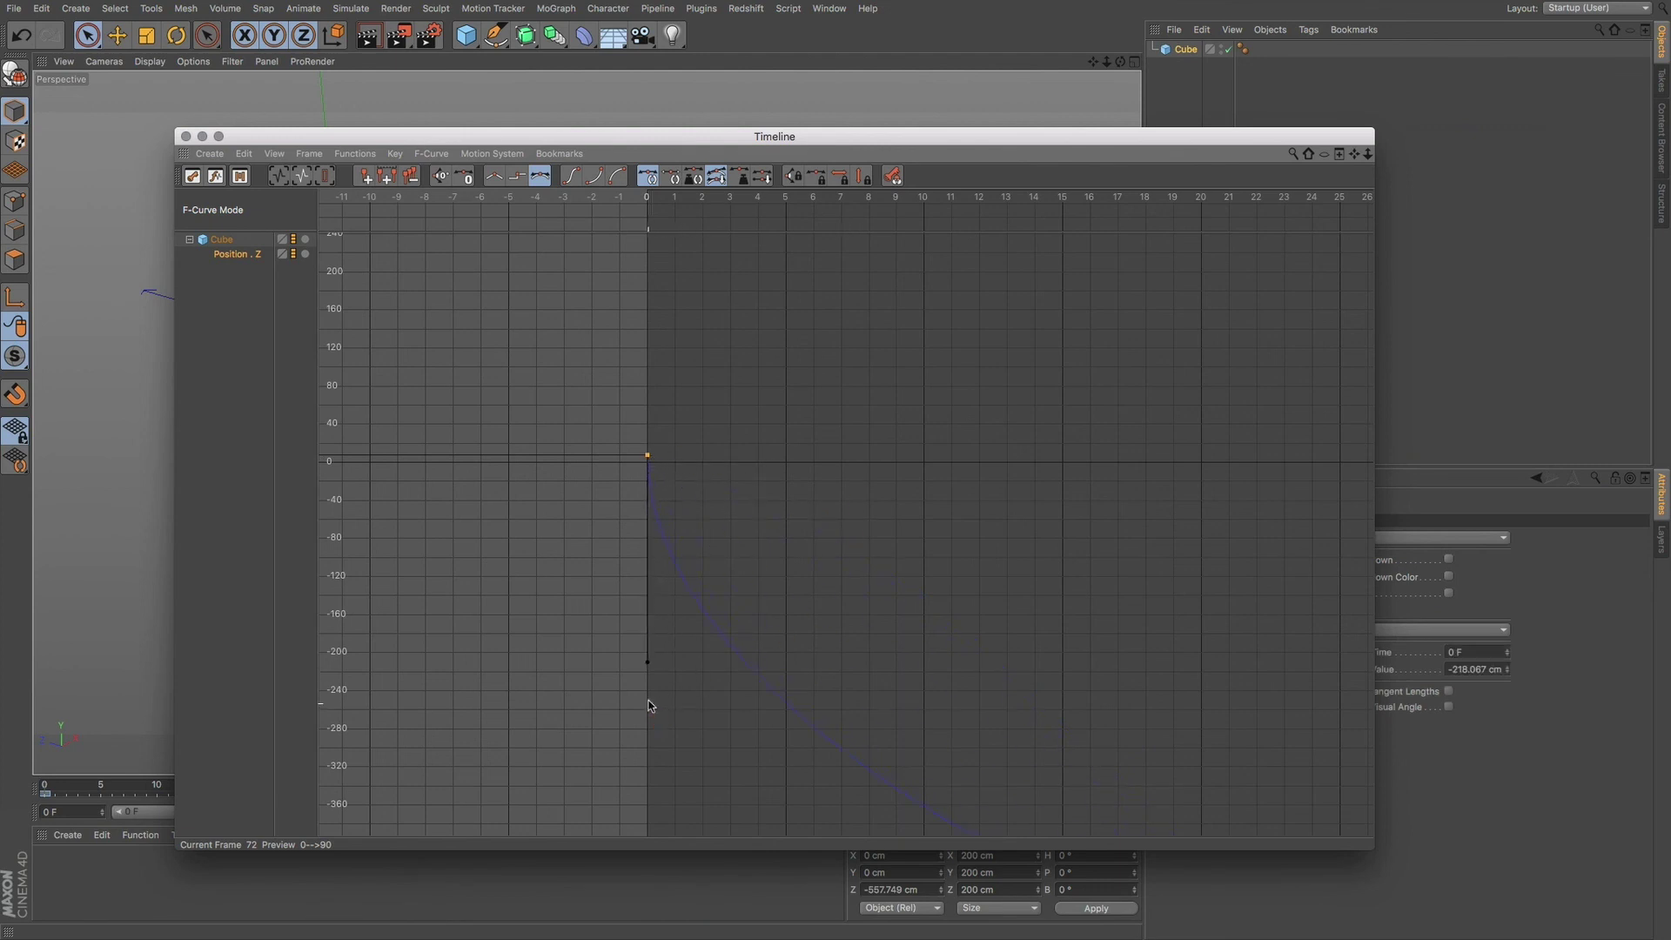
Shift the Timeline aside and play the cube's fast-start Z motion once from the start.
drag(631, 141, 1565, 183)
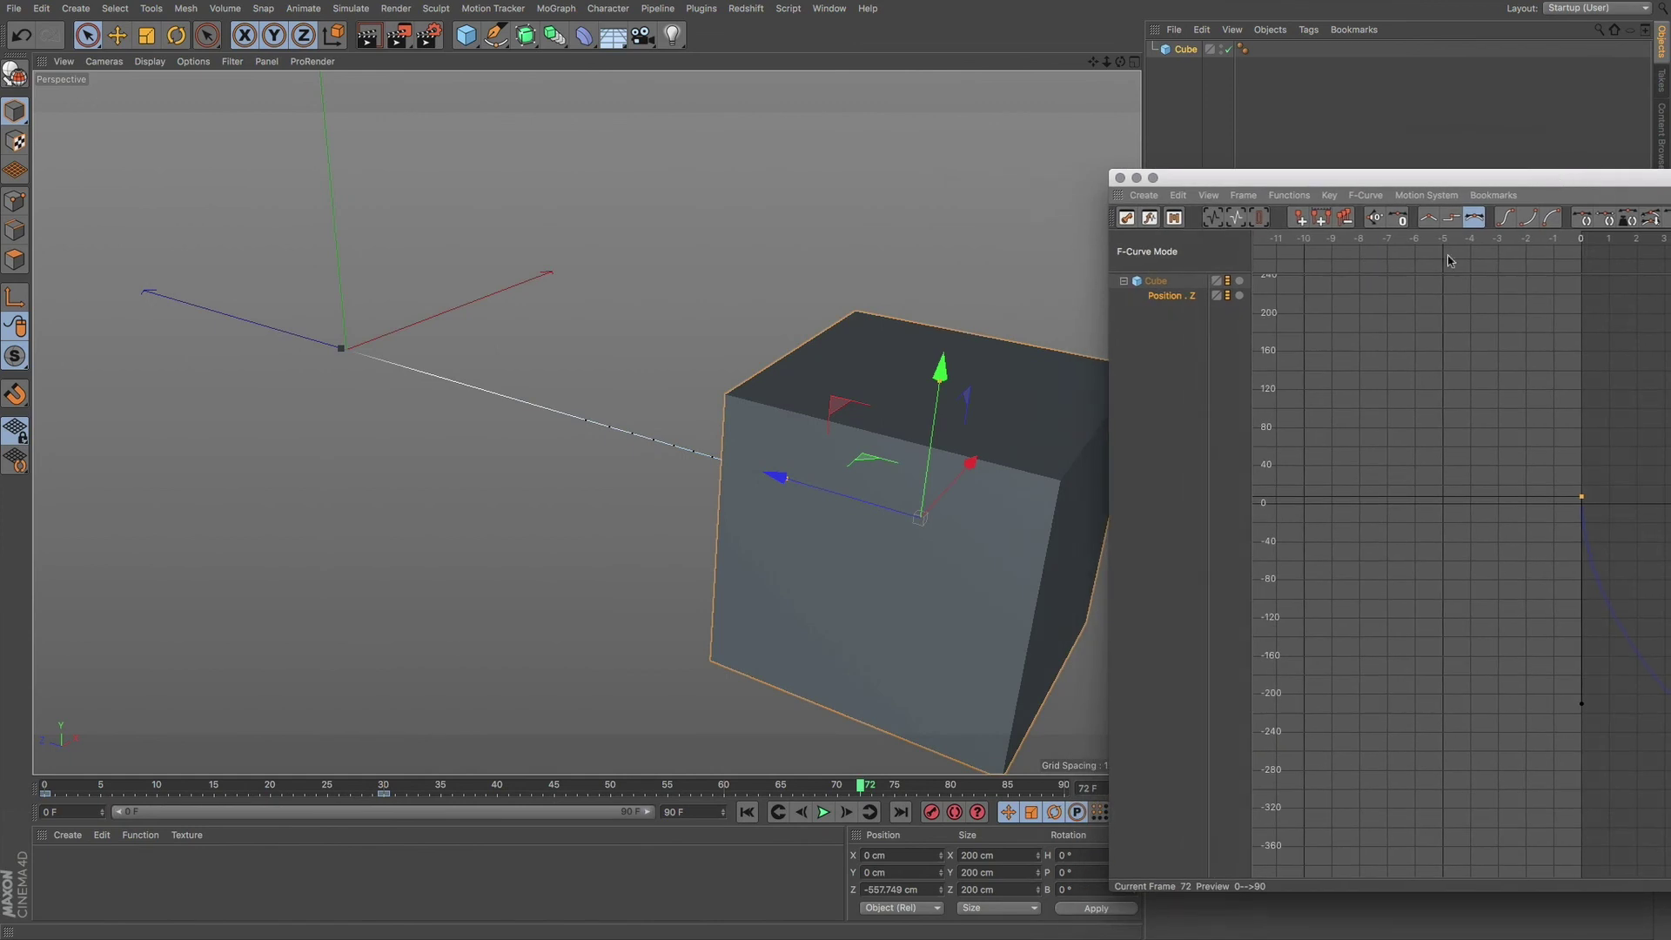
click(746, 813)
click(822, 812)
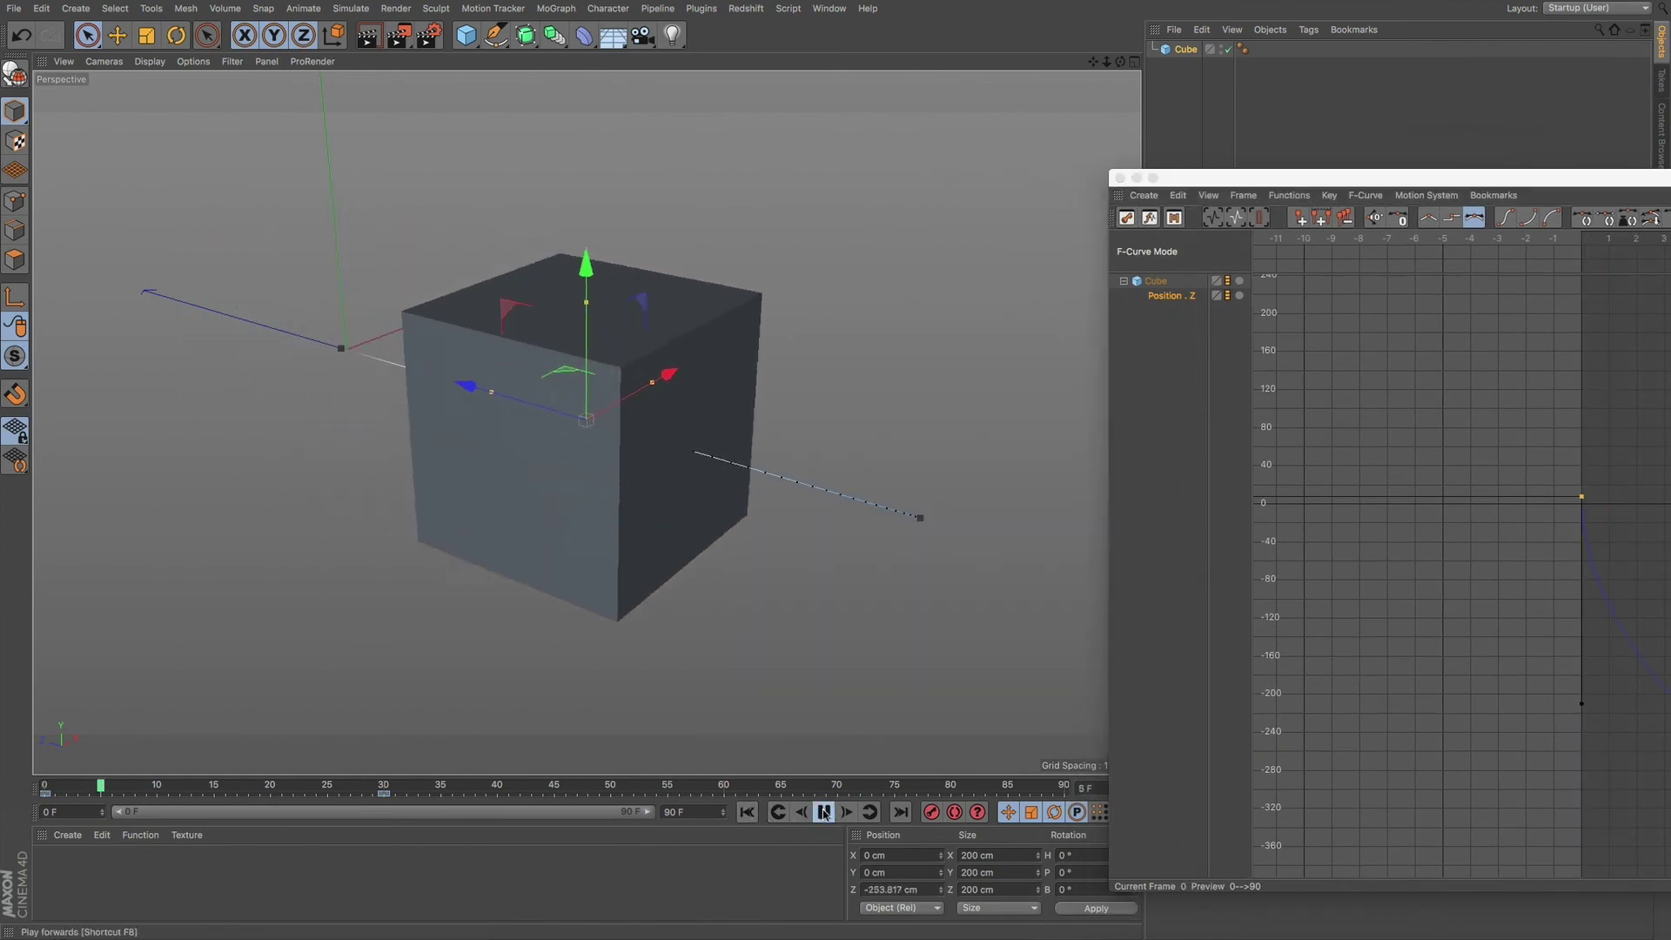
click(821, 813)
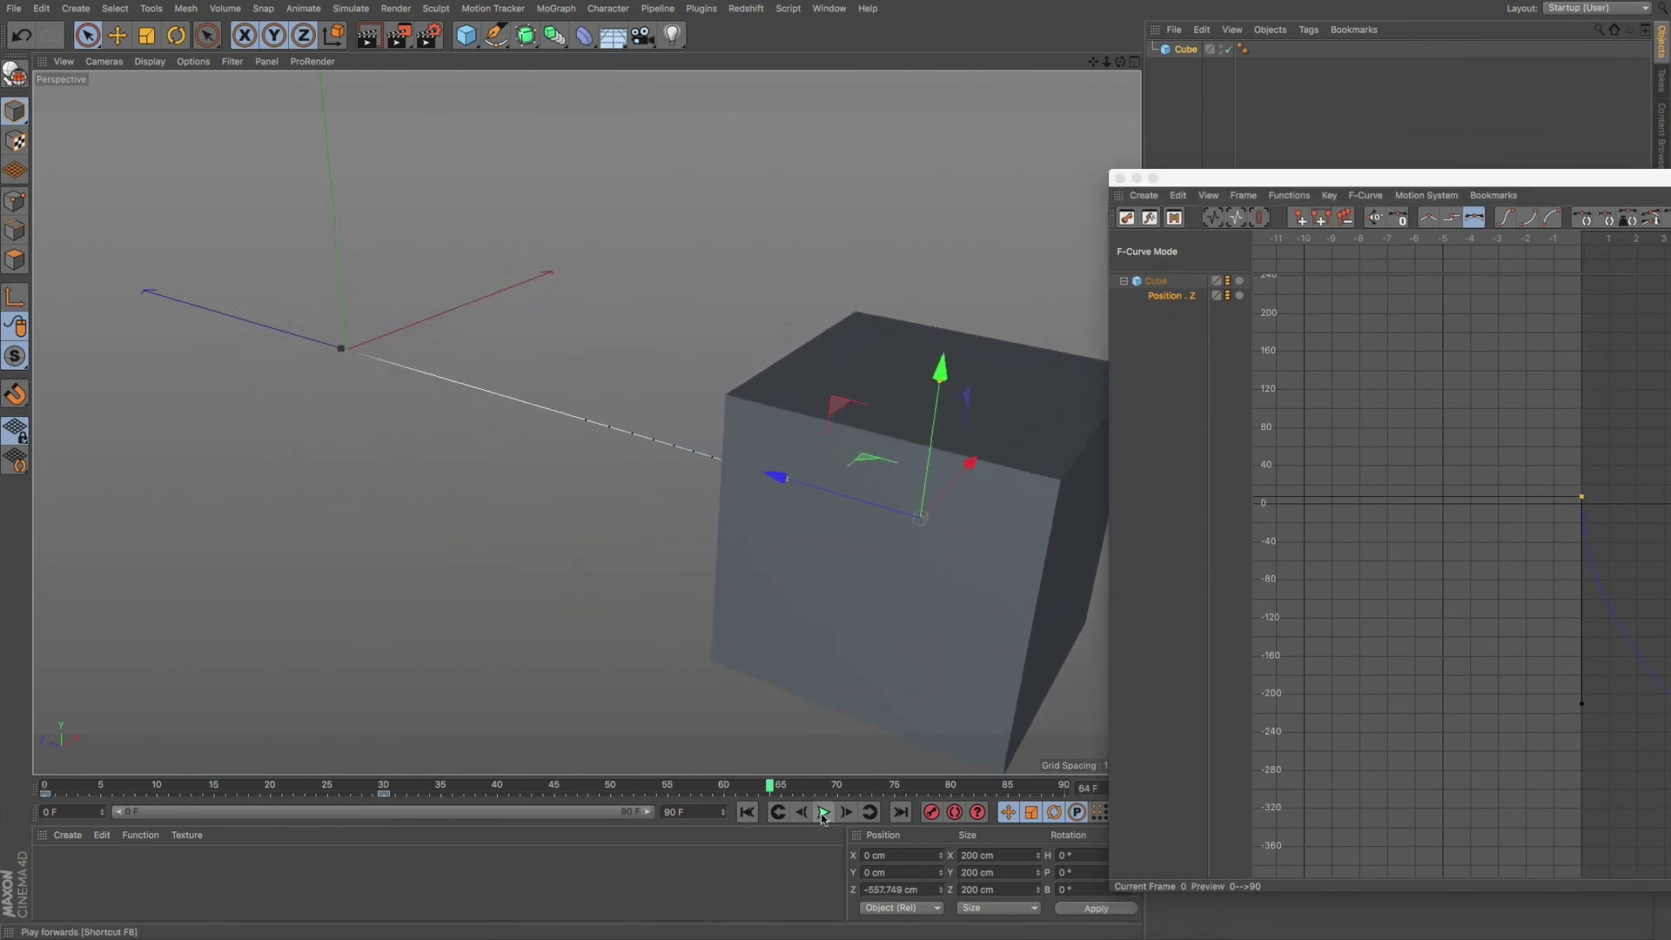
Replay the motion from the start, then scrub the playhead back to frame 0.
click(750, 814)
click(822, 815)
click(821, 817)
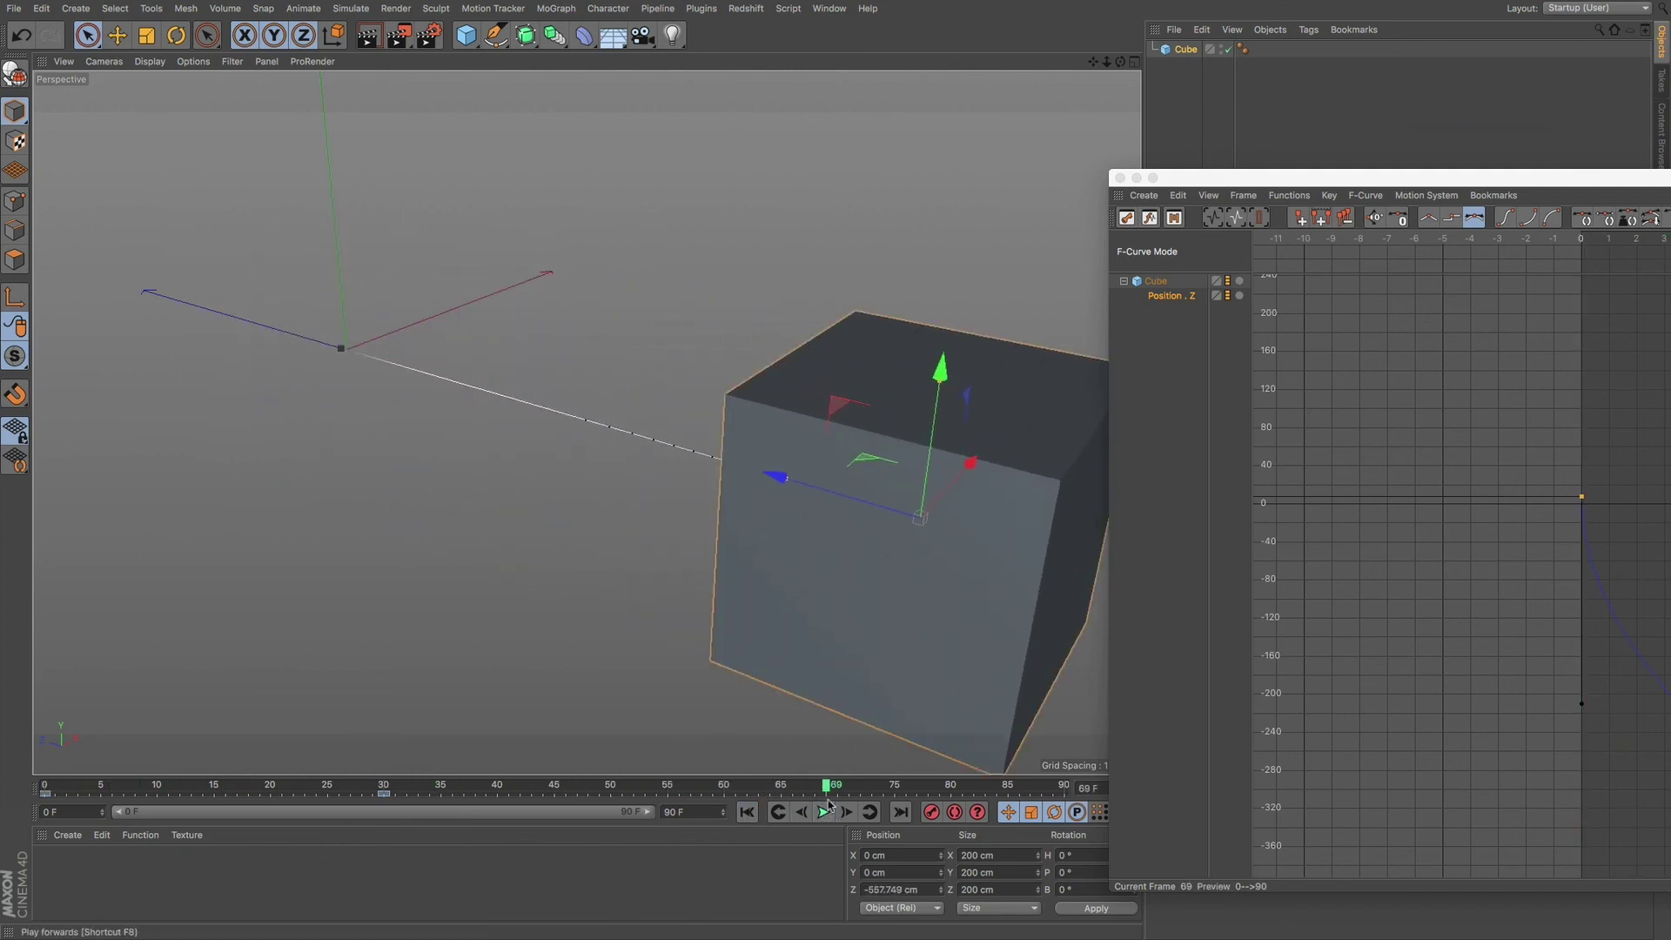
drag(587, 788, 46, 789)
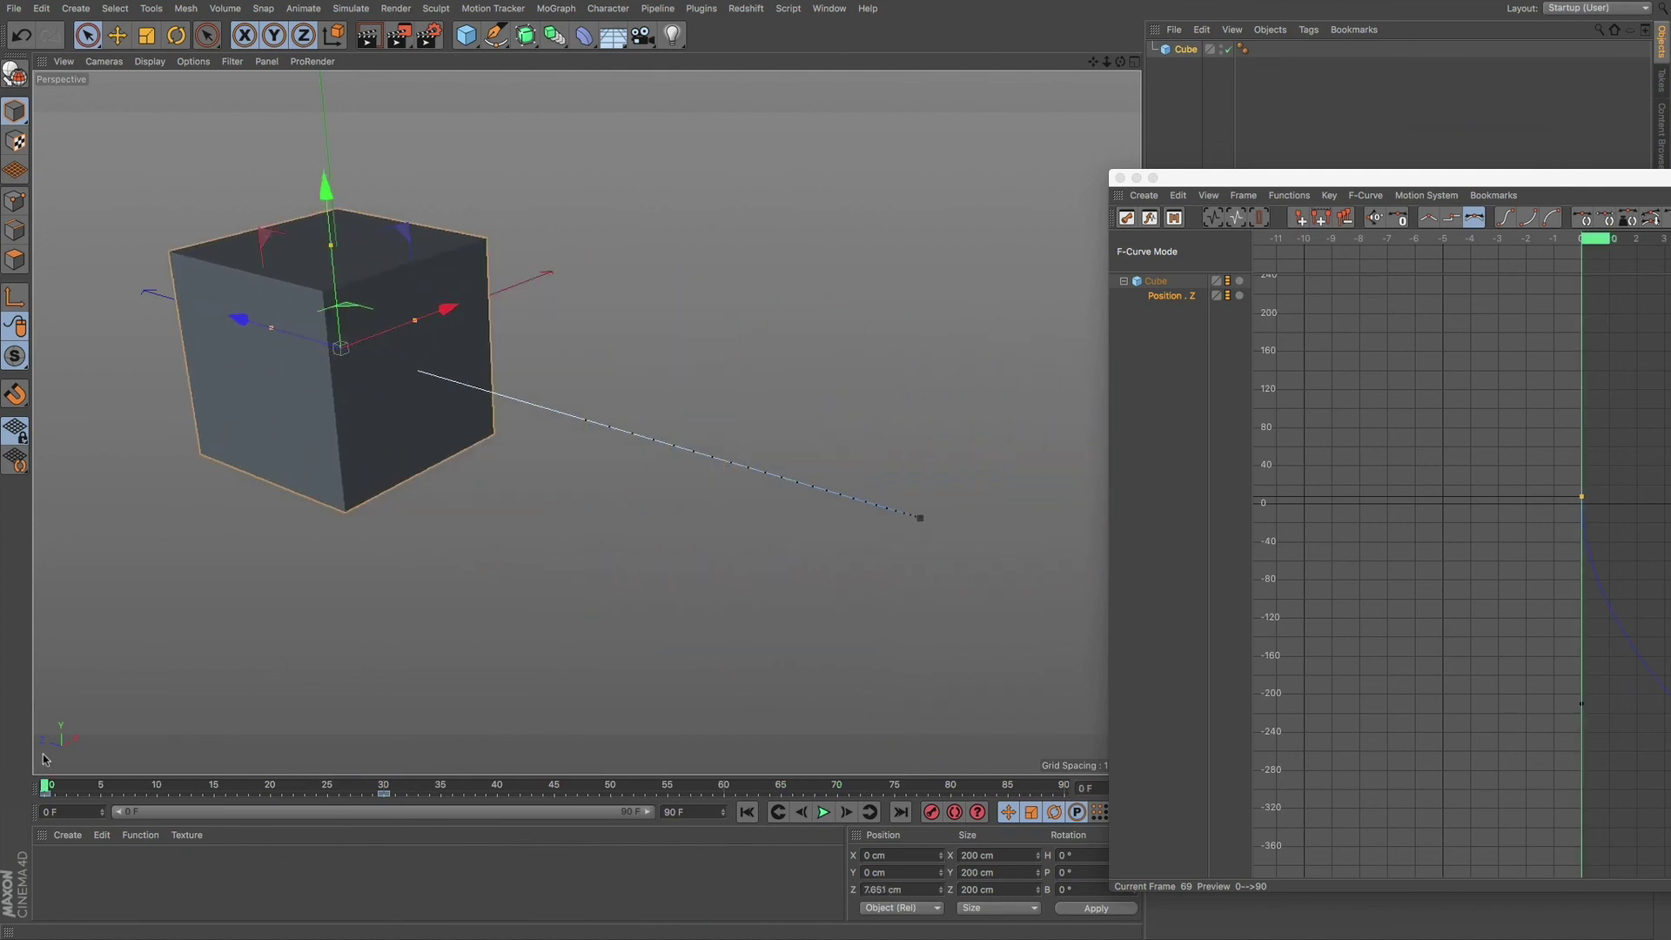
drag(1225, 179, 324, 154)
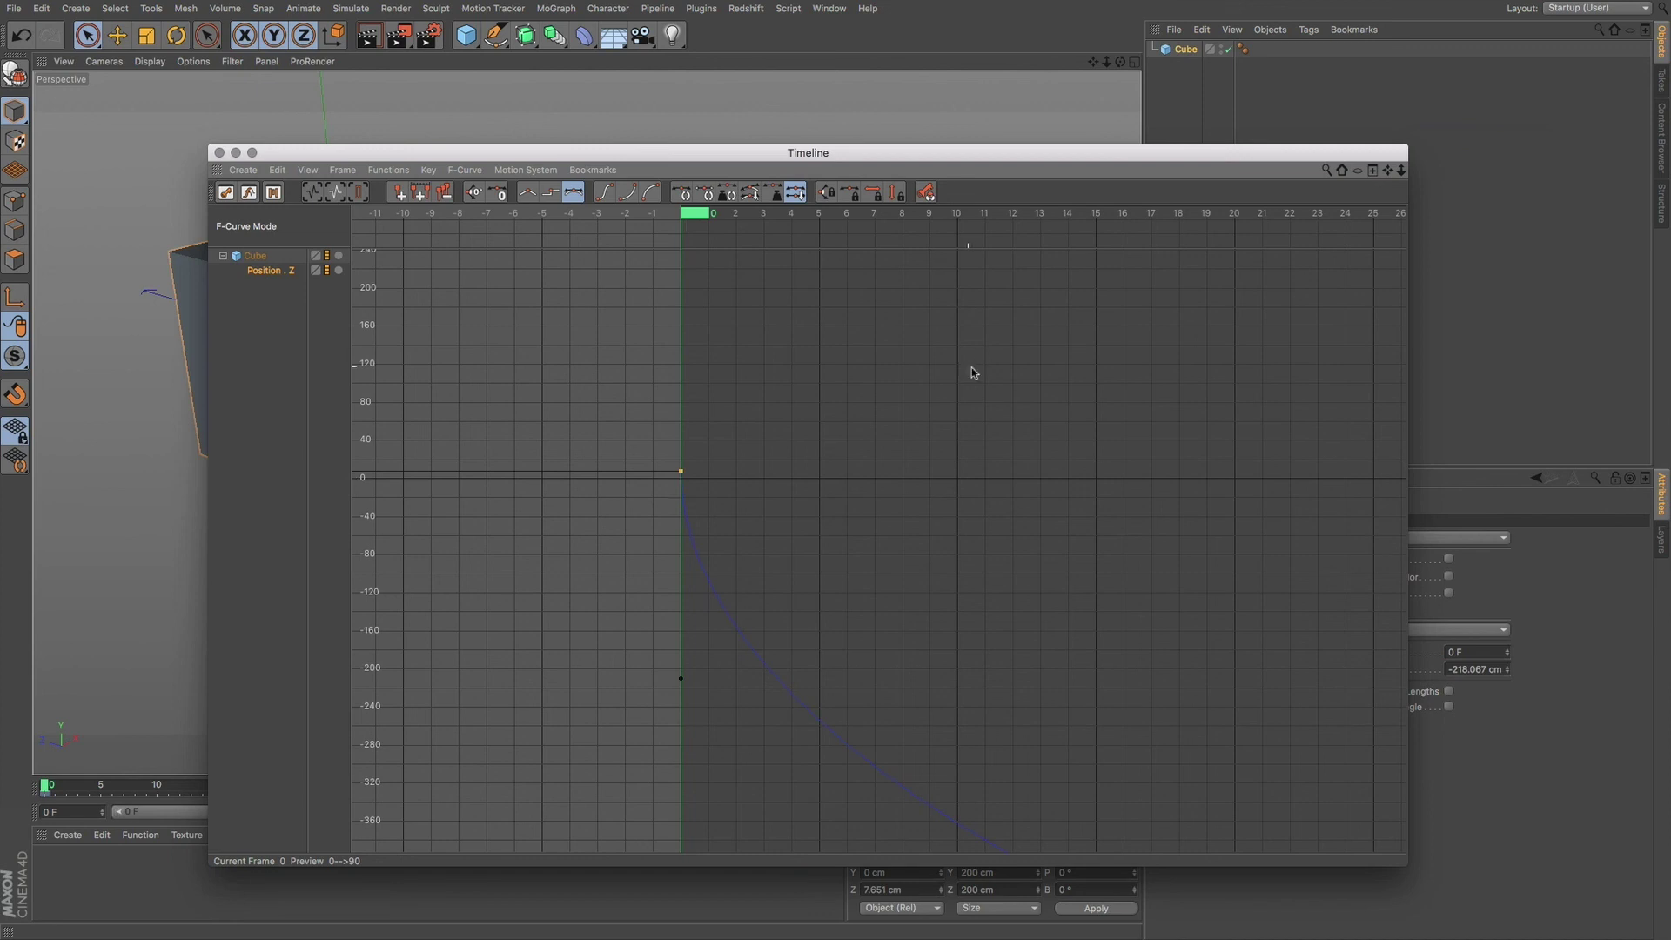
Reposition the Timeline window to the far right, revealing the cube at frame 0 with Z 7.651 cm.
drag(928, 165, 1355, 192)
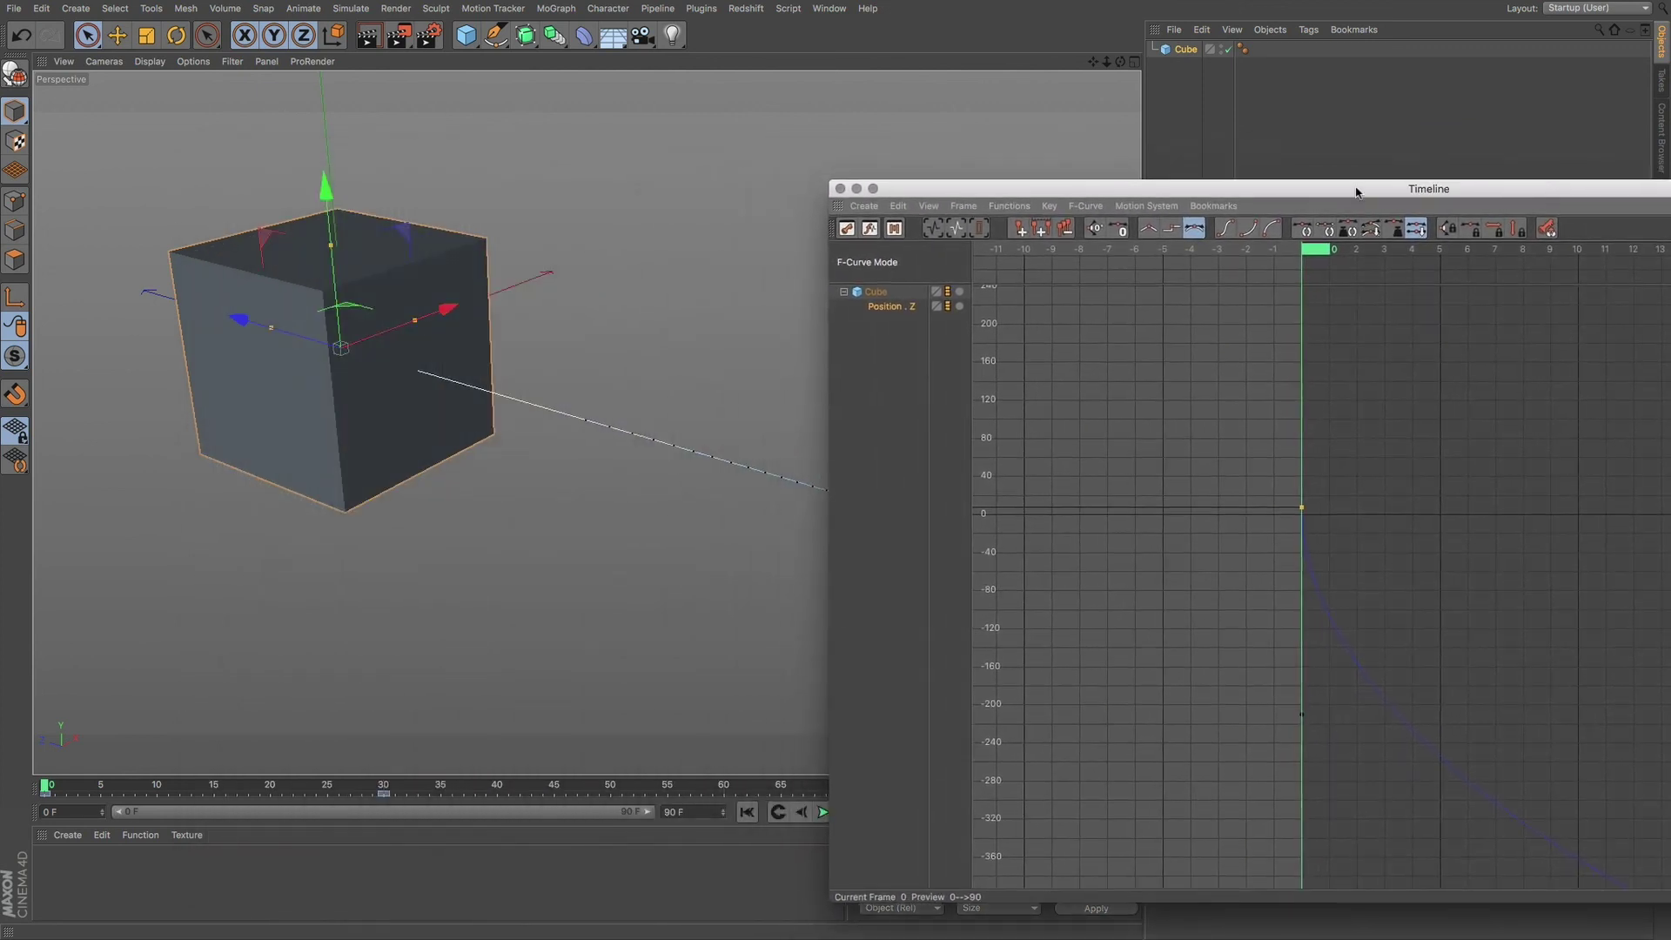
drag(1219, 188, 685, 187)
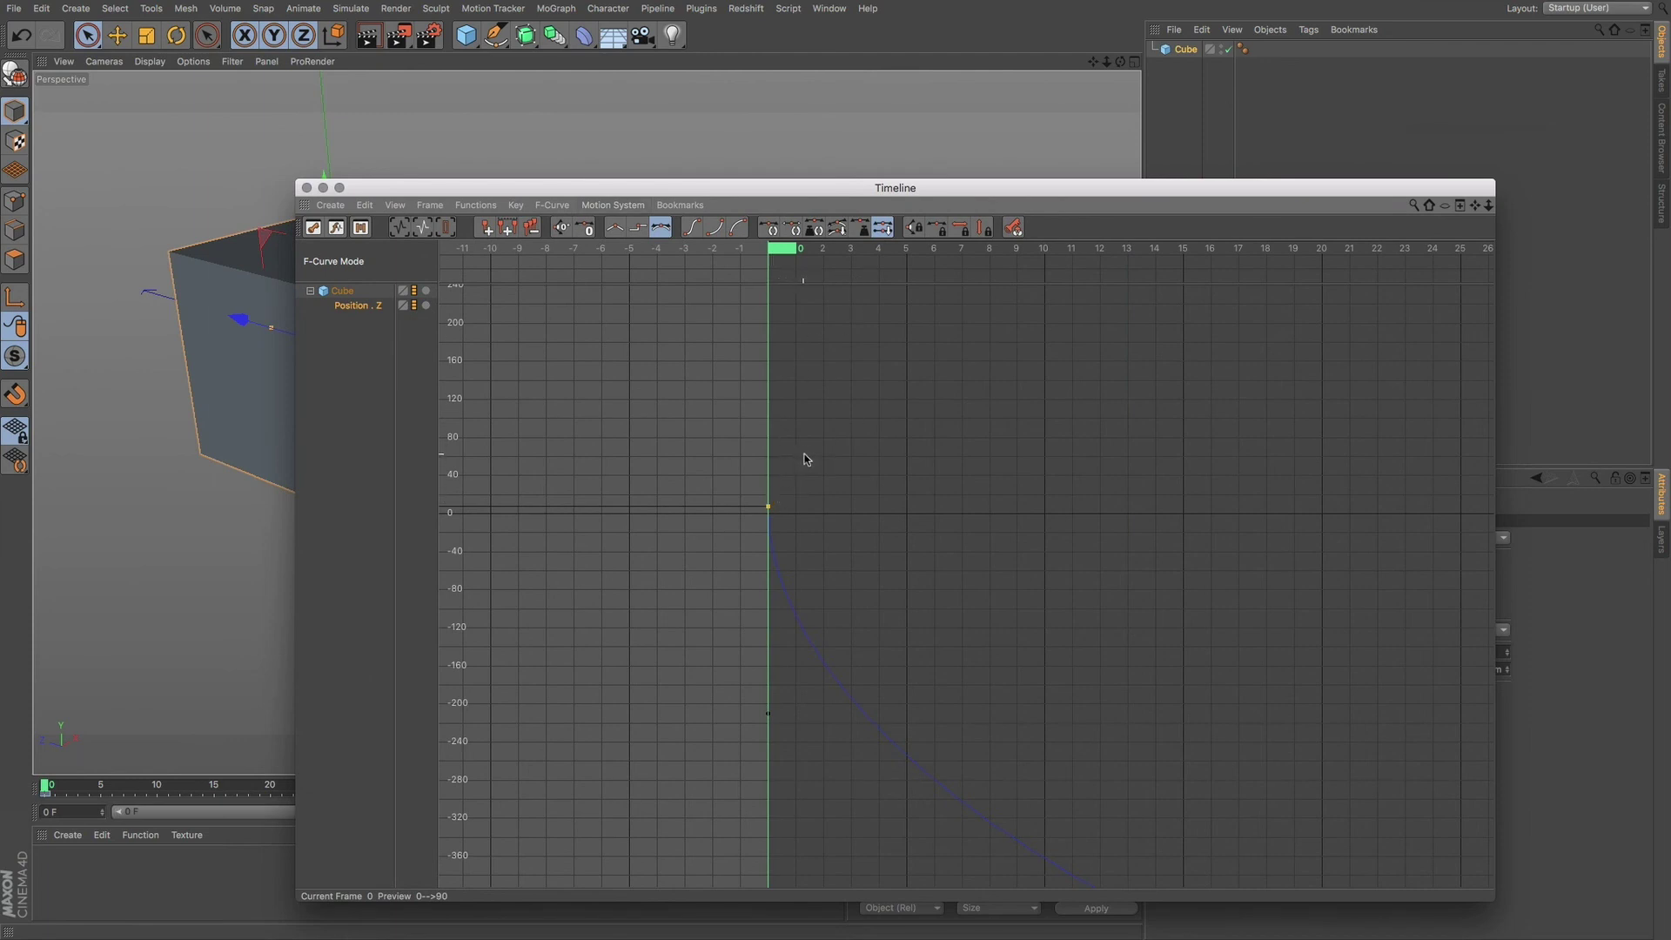
drag(777, 190, 1515, 181)
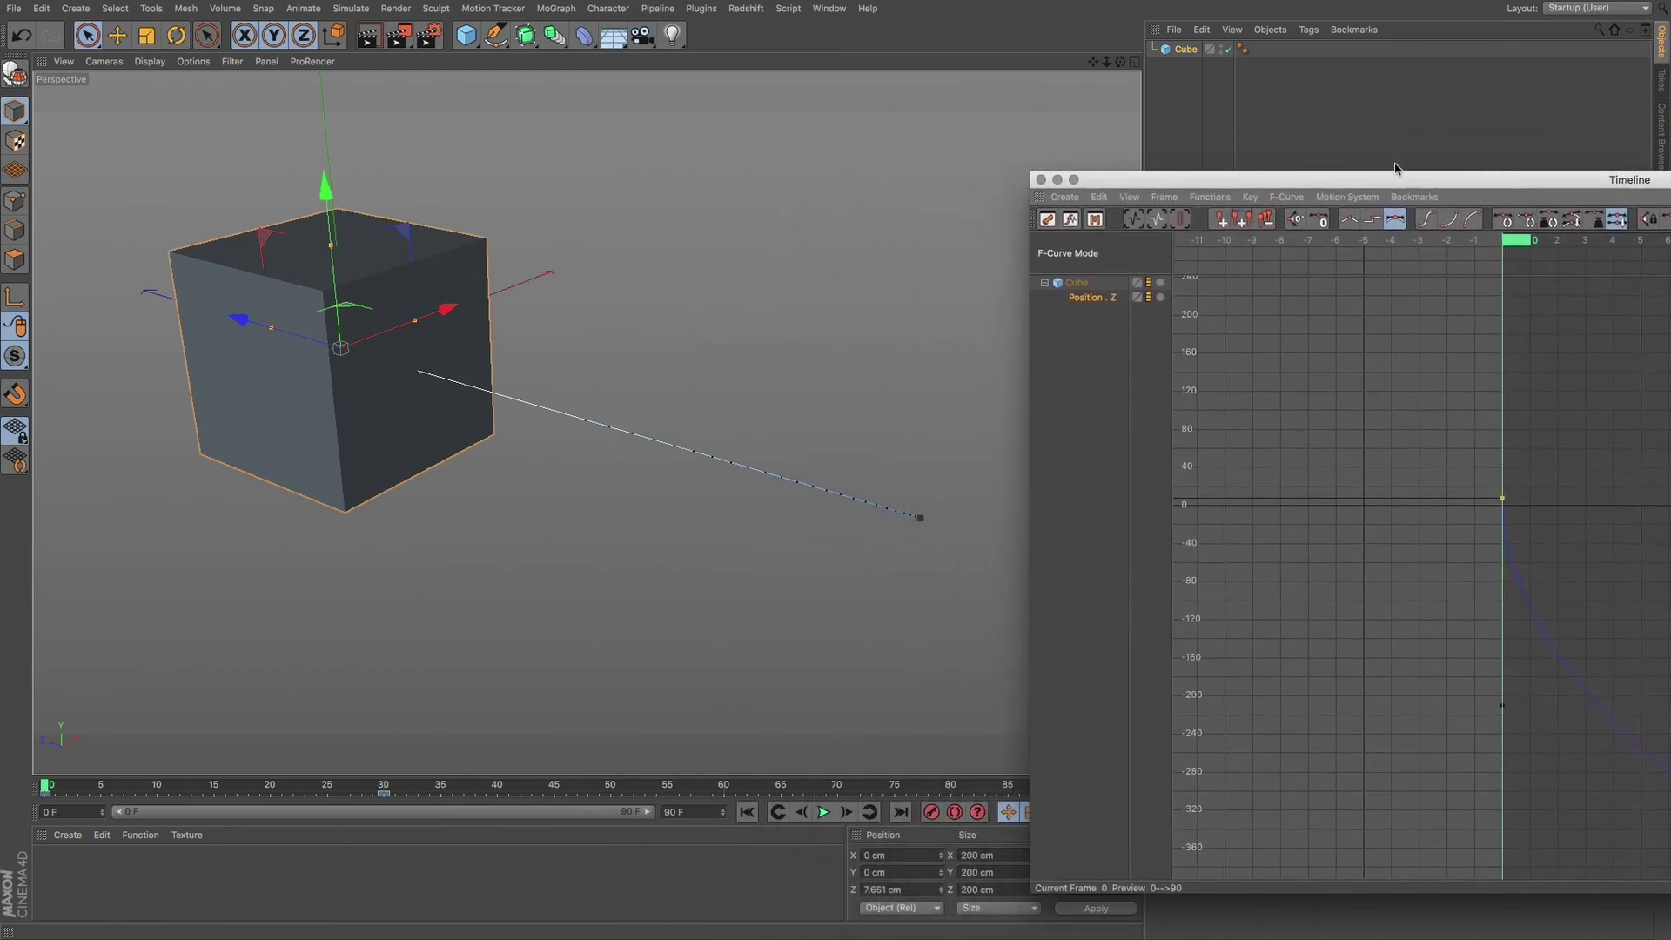